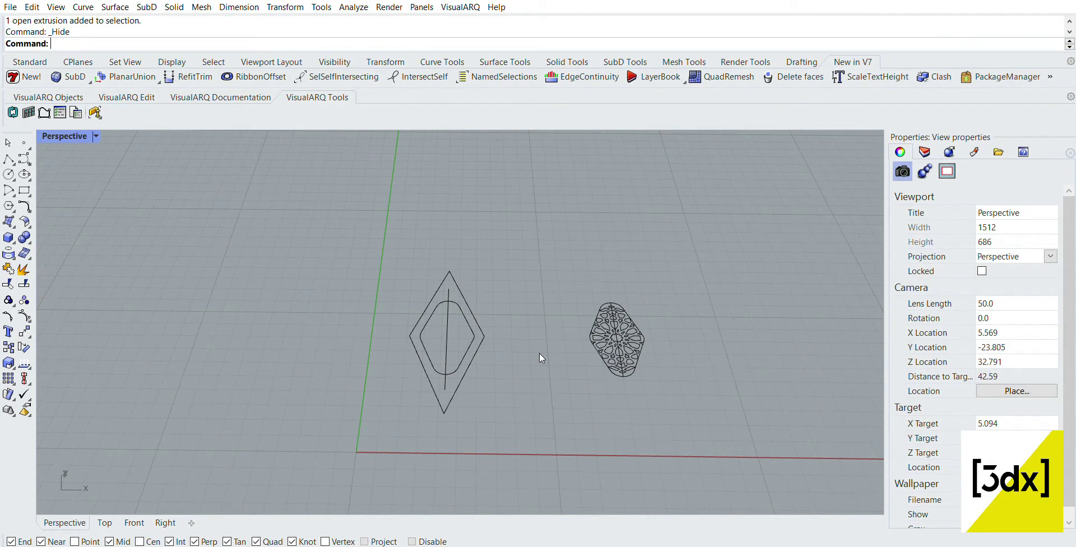
scroll(552, 343, up, 6)
scroll(382, 324, down, 4)
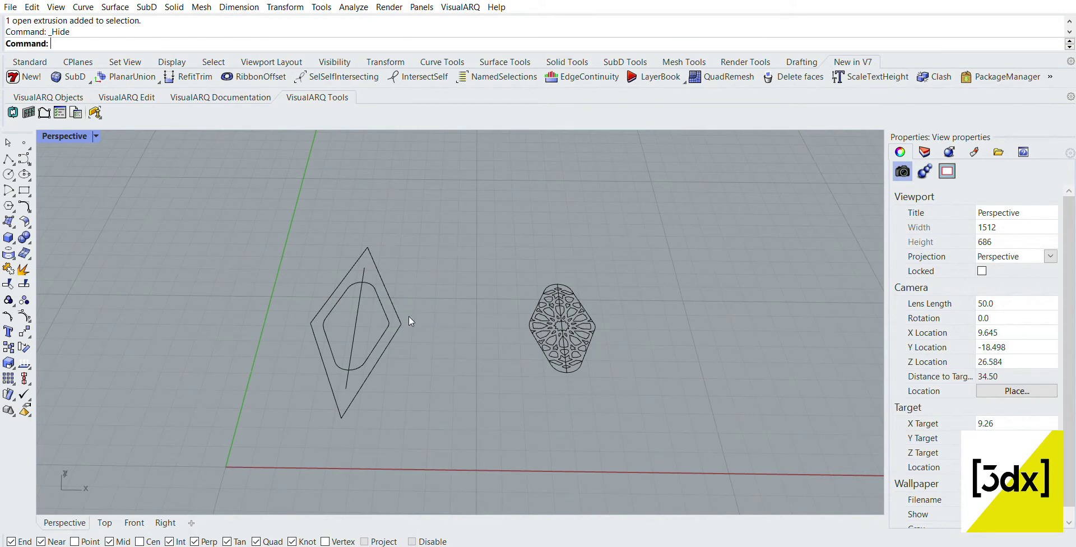
scroll(331, 342, up, 2)
scroll(425, 311, up, 2)
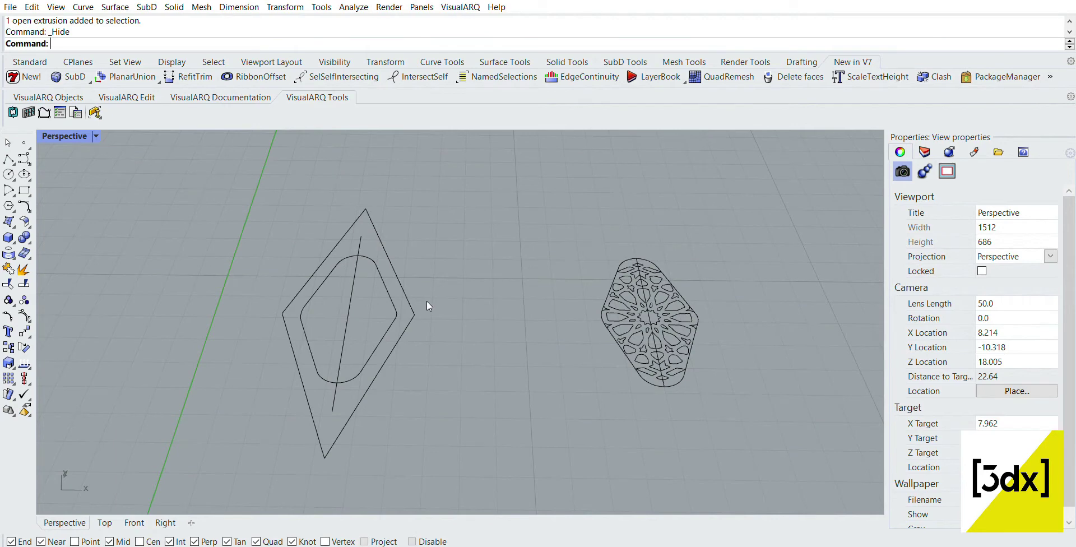
scroll(500, 314, down, 4)
scroll(468, 243, up, 3)
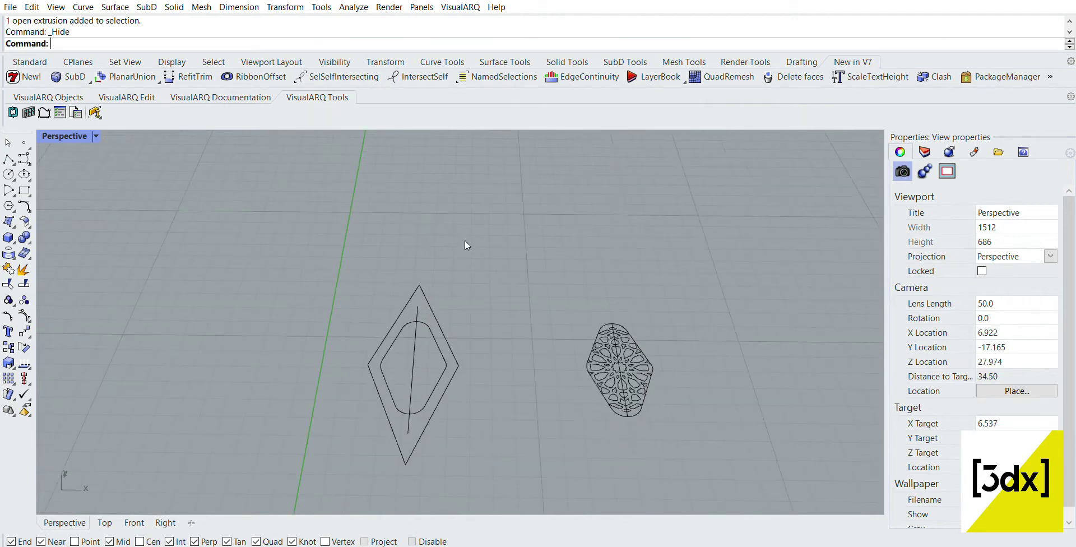
click(8, 158)
scroll(296, 163, up, 1)
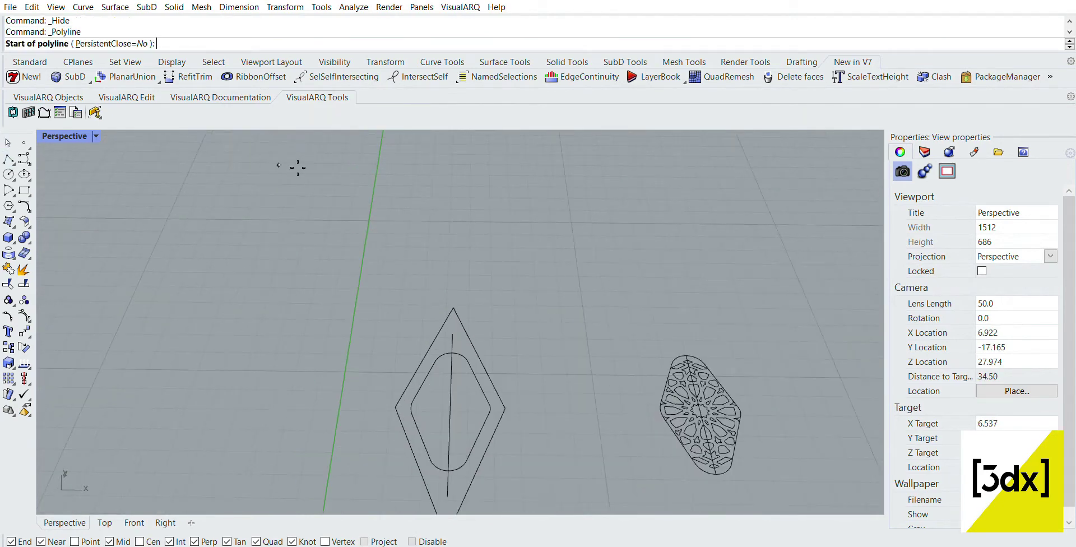
key(Escape)
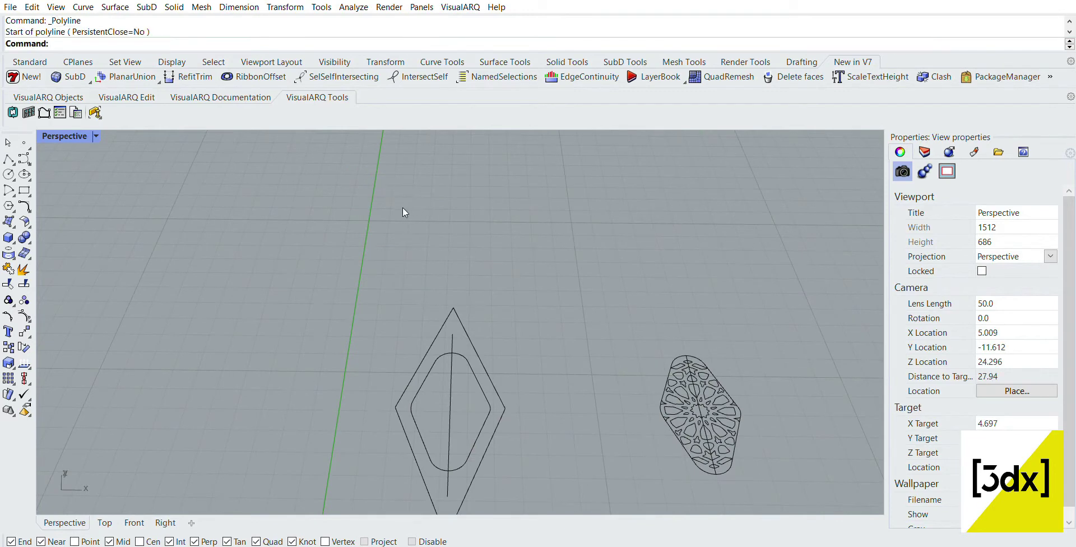
- Draw a straight line parallel to the X axis beyond the upper tip of the existing diamond
text(line)
key(Return)
click(399, 244)
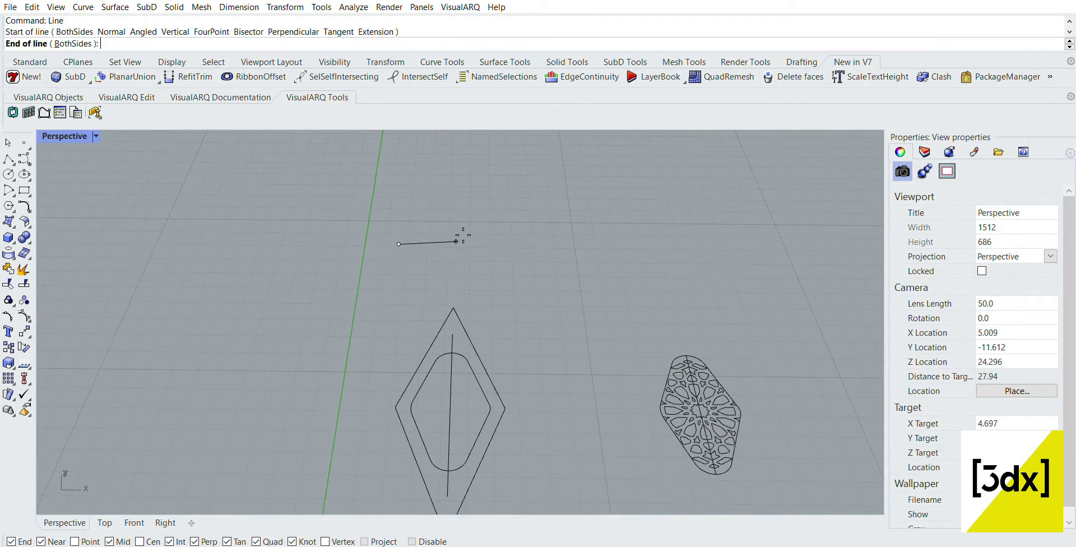
click(525, 245)
scroll(462, 249, down, 5)
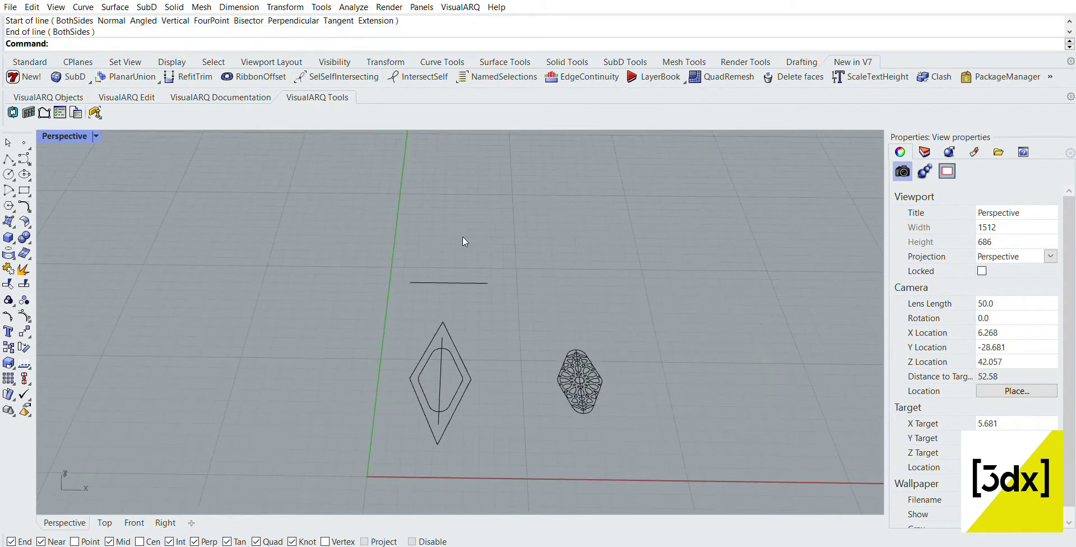
scroll(462, 241, up, 7)
key(Return)
click(367, 324)
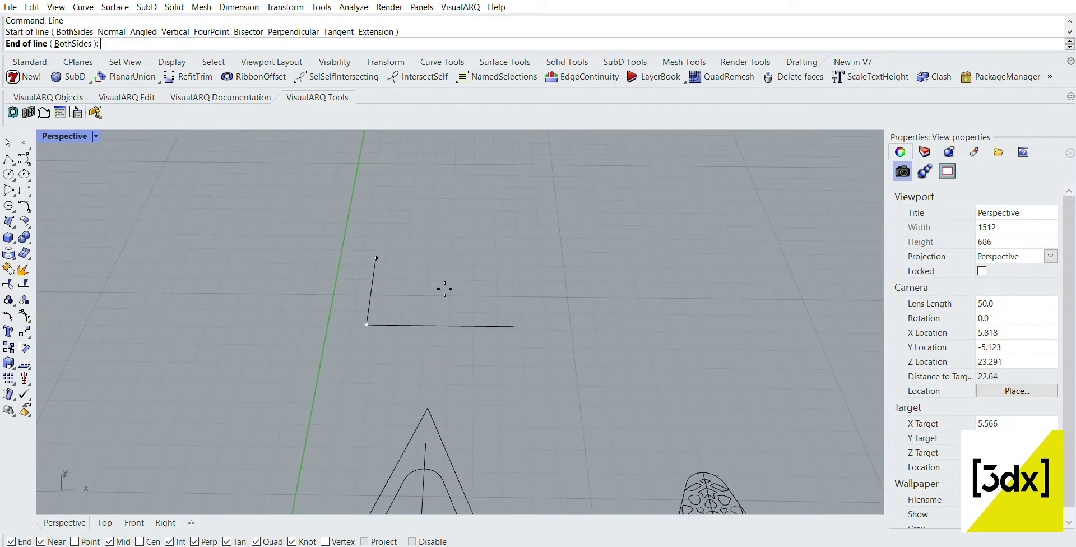
key(Escape)
- Draw a perpendicular centre line from the base line's midpoint, pointing away from the existing diamond
key(Return)
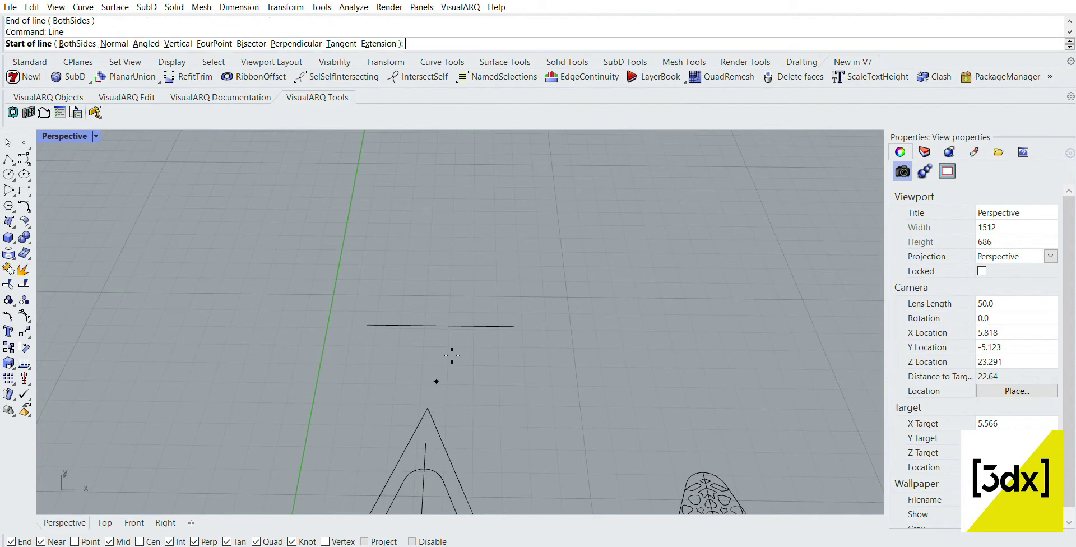
click(442, 318)
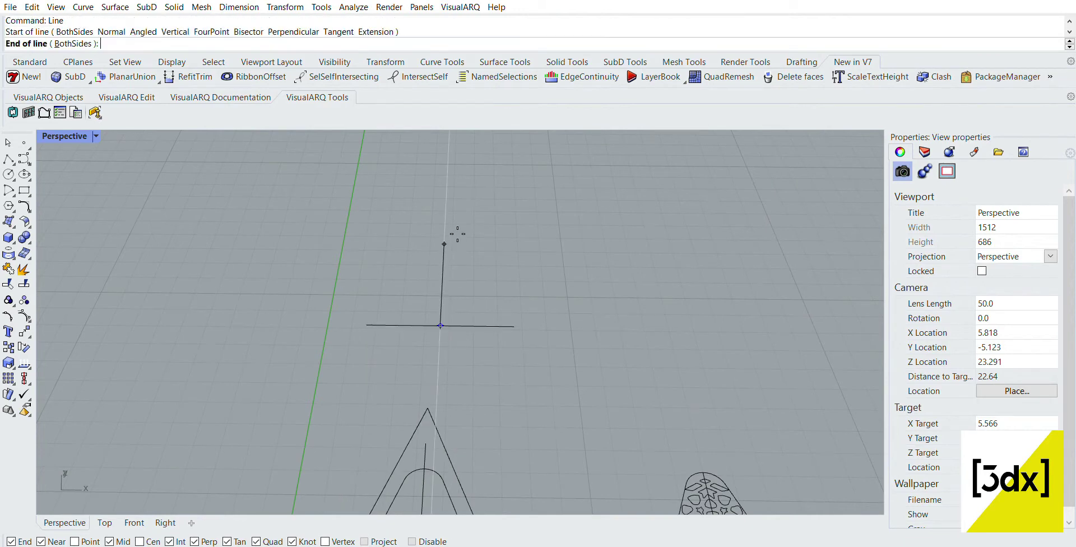
click(450, 196)
- Complete the triangle with two lines from the centre line's free end to both ends of the base line
key(Return)
click(447, 201)
click(367, 322)
key(Return)
click(452, 200)
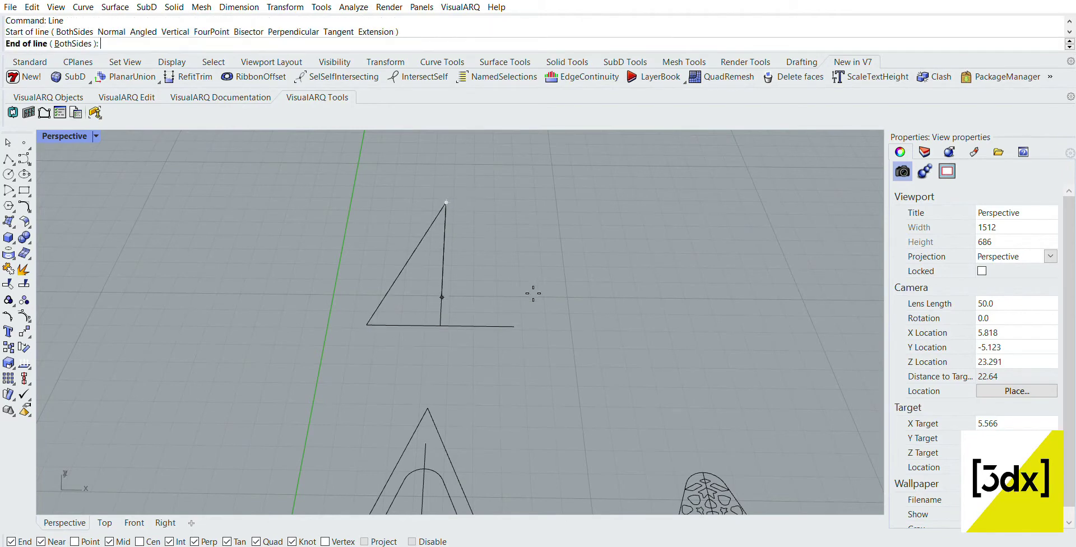
click(515, 325)
key(Return)
key(Escape)
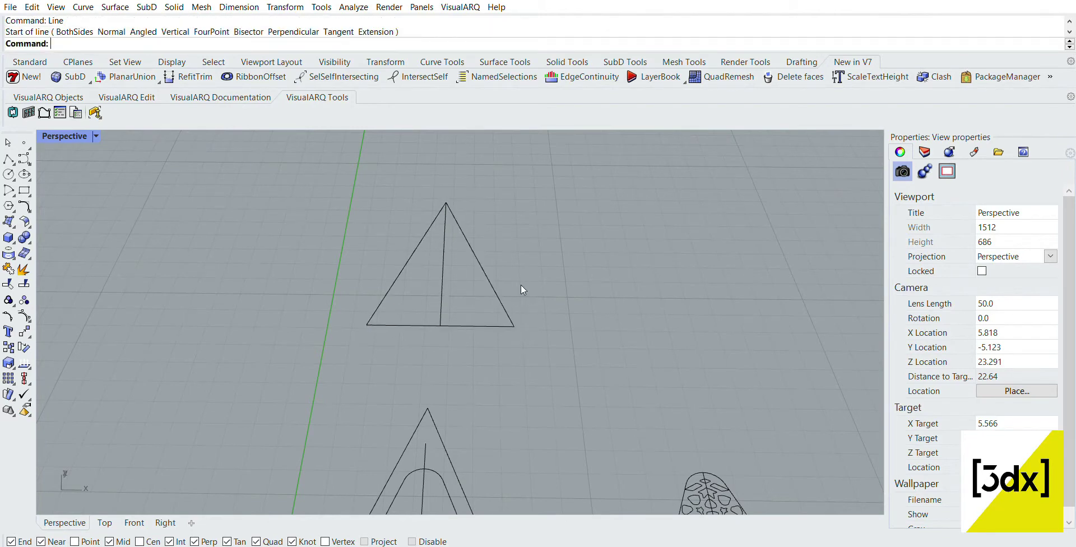
- Mirror the triangle's two slanted sides across the base line, keeping the originals, to form a diamond
click(478, 258)
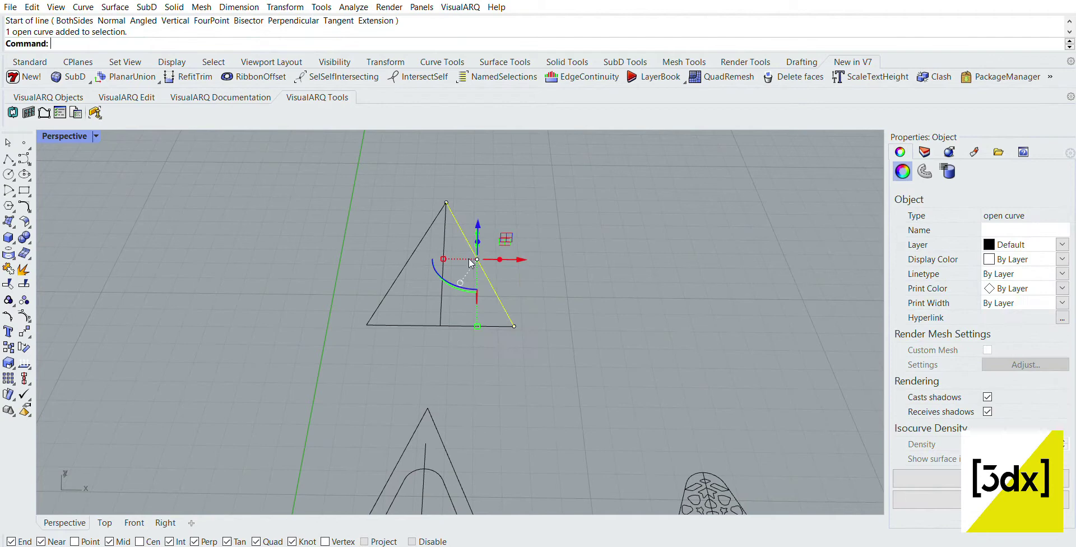
shift+click(416, 242)
text(Mirror)
key(Return)
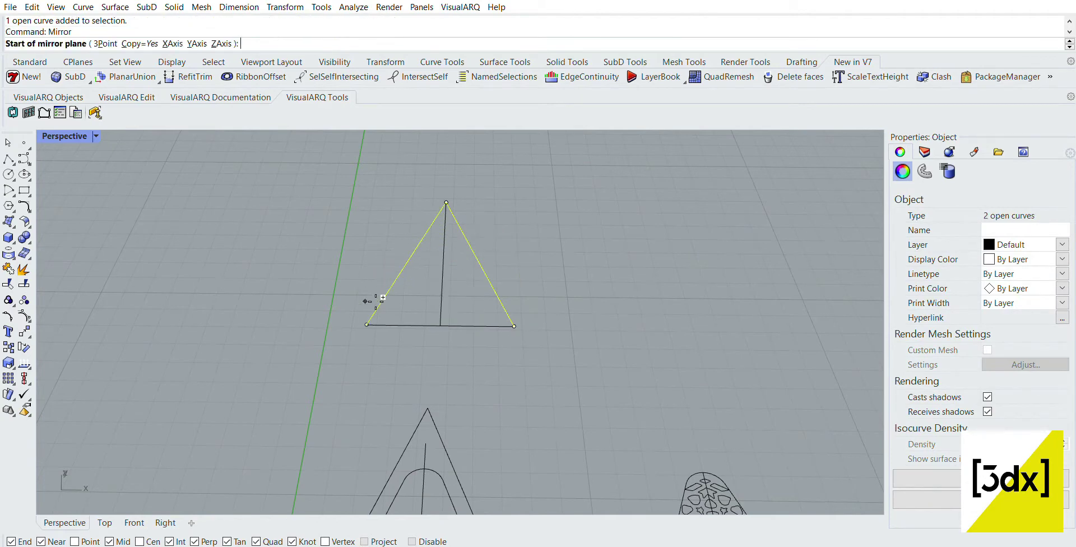
click(367, 324)
click(515, 325)
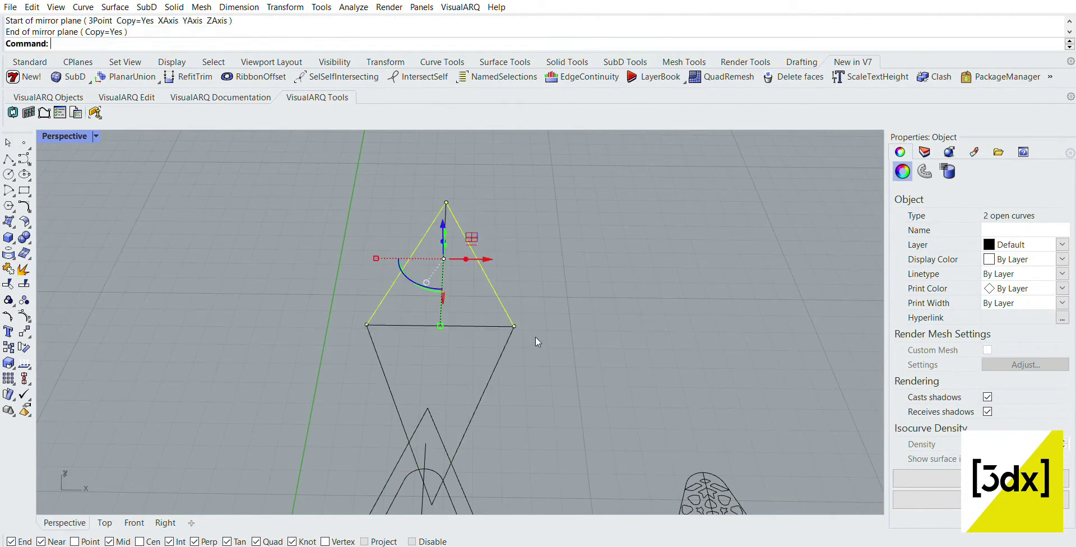
click(547, 351)
drag(550, 349, 466, 285)
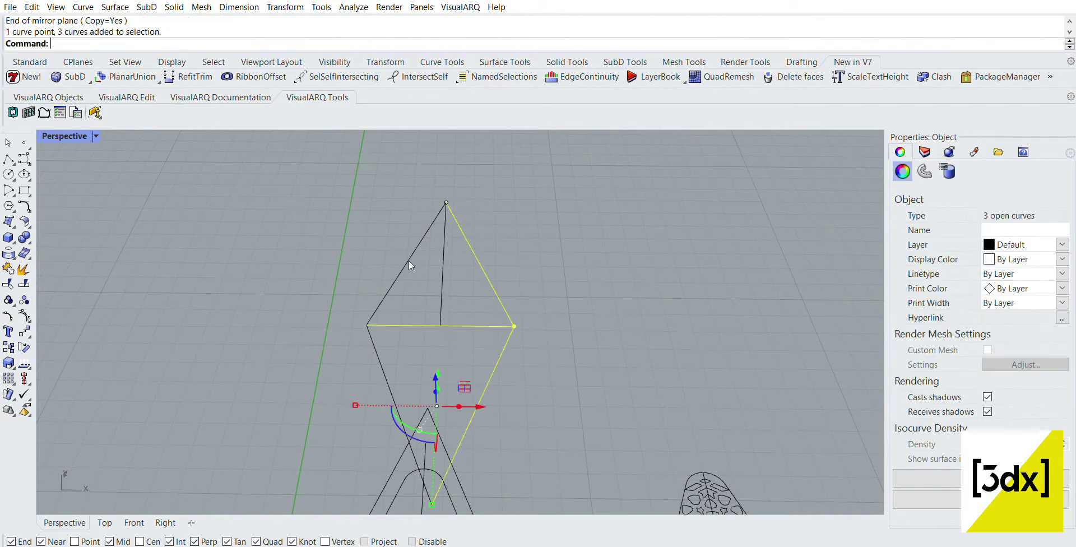
click(423, 256)
scroll(426, 256, down, 6)
scroll(433, 265, up, 6)
scroll(480, 265, up, 4)
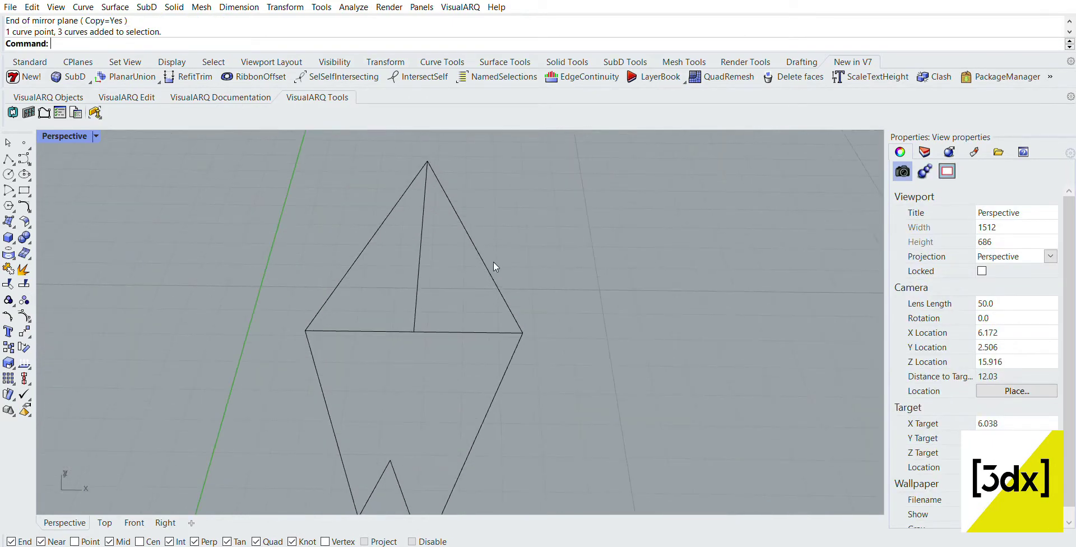
click(493, 262)
key(Escape)
- Try to move the six curves of the new diamond and undo the move
scroll(493, 263, down, 4)
drag(308, 226, 309, 230)
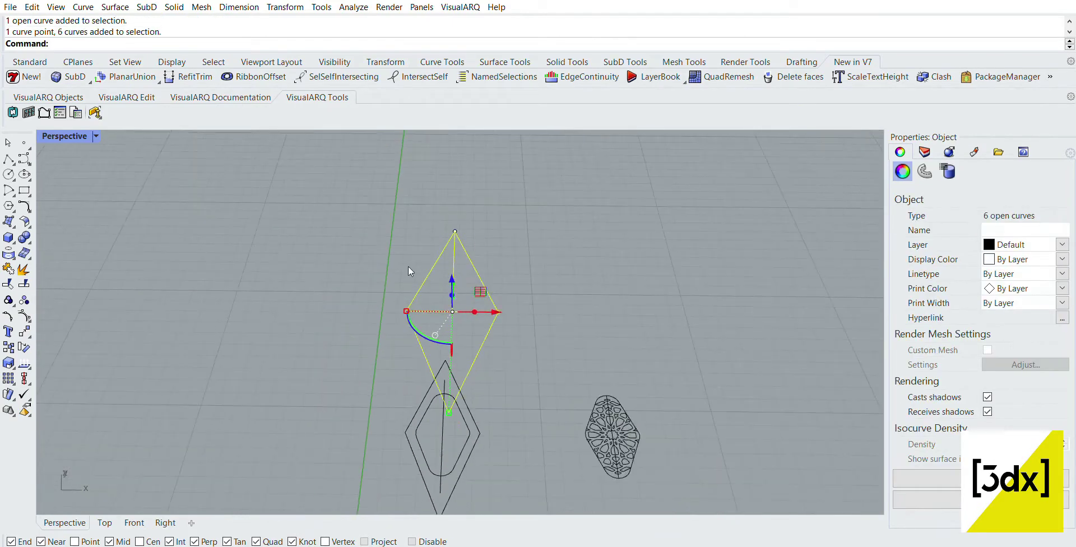
right_drag(408, 266, 305, 398)
drag(298, 385, 265, 344)
key(ctrl+z)
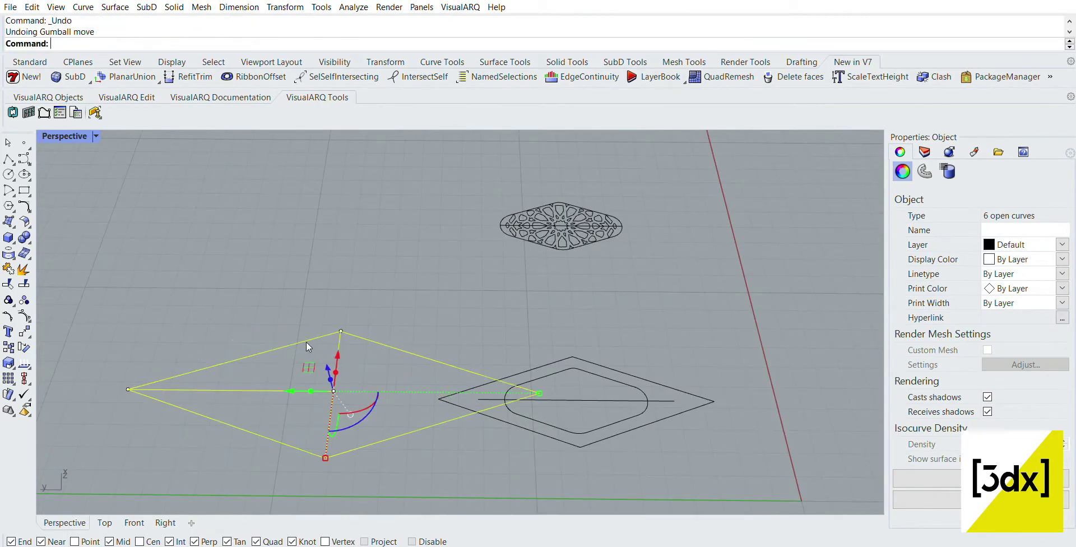
- Move the whole new diamond along the Y axis until it is clear of the existing diamond
click(354, 297)
drag(391, 477, 208, 277)
drag(292, 390, 227, 392)
scroll(311, 376, down, 7)
click(261, 280)
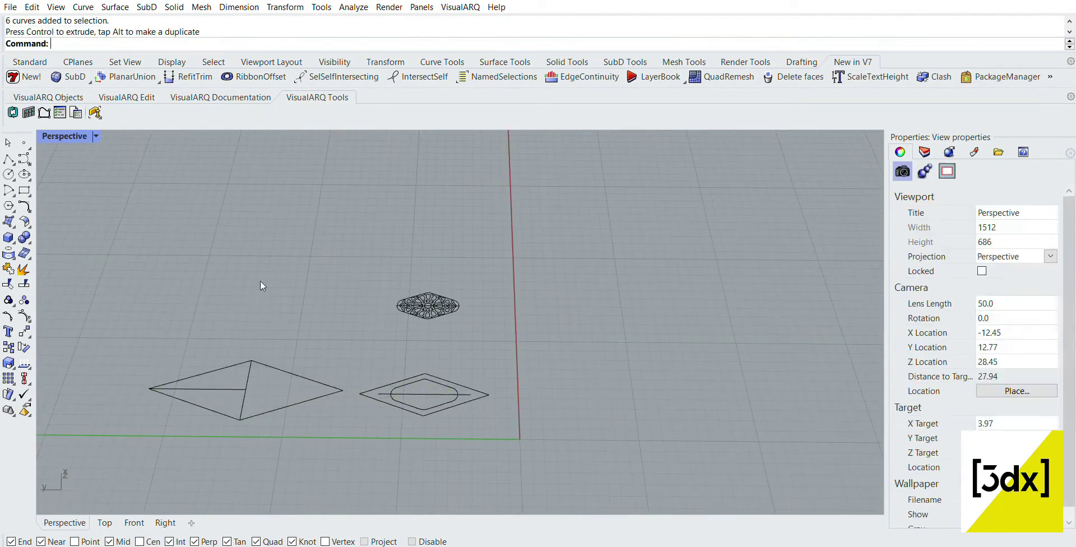
- Offset one side of the new diamond, in the half without the centre line, inward by 0.934515
right_drag(359, 341, 314, 269)
scroll(227, 187, up, 8)
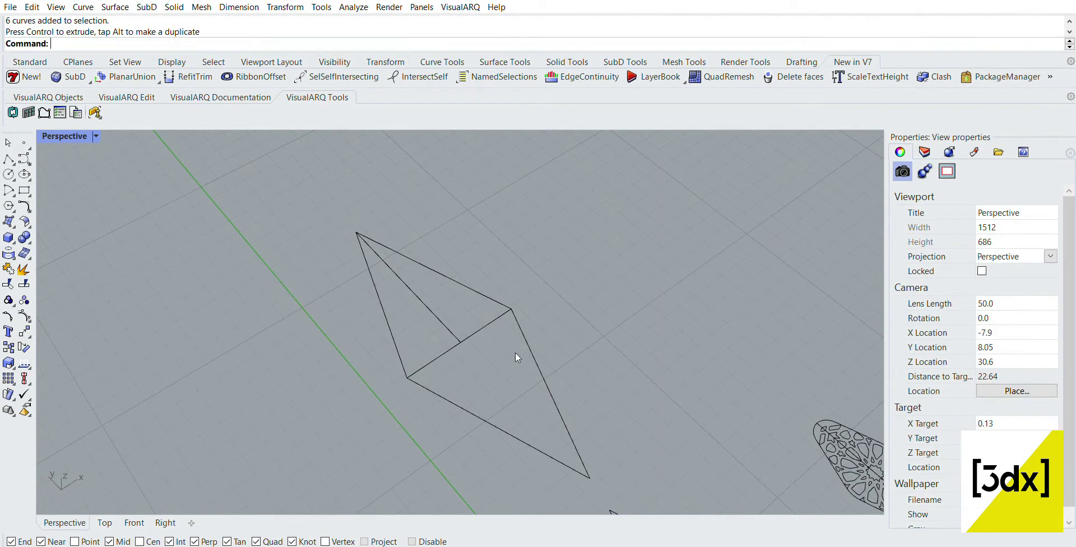
scroll(433, 275, up, 8)
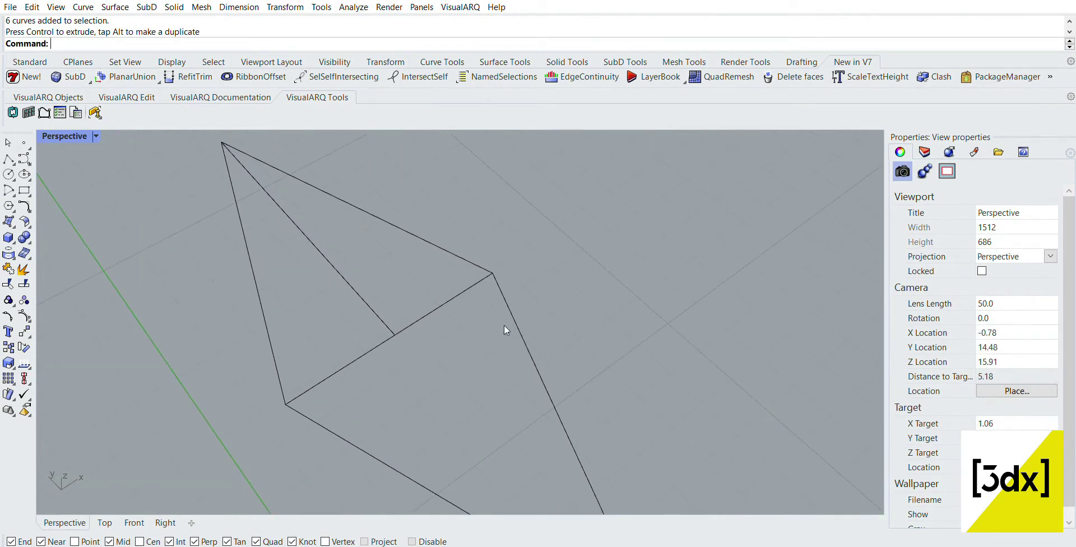
text(Offset)
key(Return)
click(518, 324)
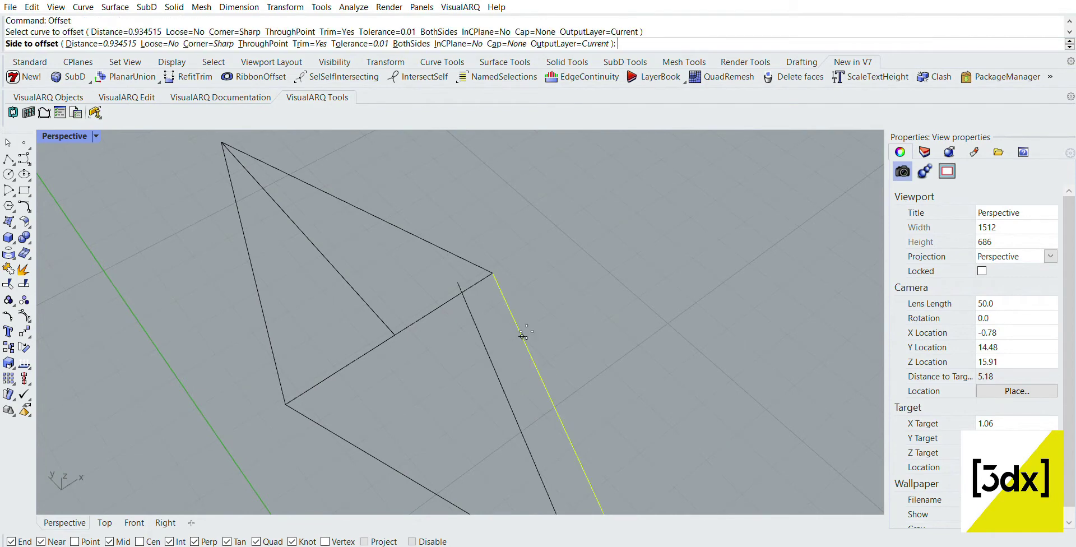
click(491, 334)
- Offset the remaining three sides of the new diamond inward by 0.934515
key(Return)
click(453, 253)
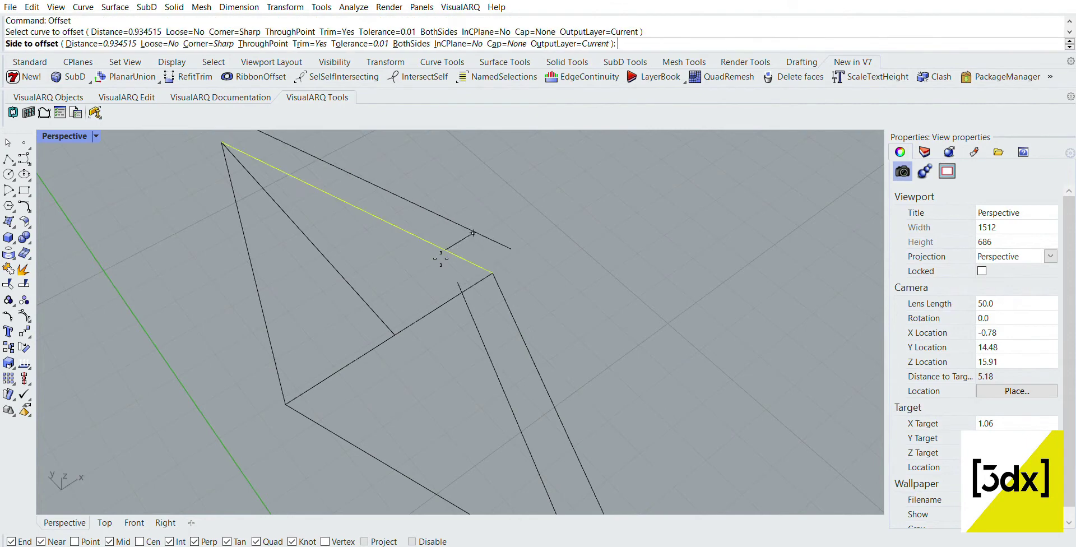
click(409, 282)
key(Return)
click(261, 290)
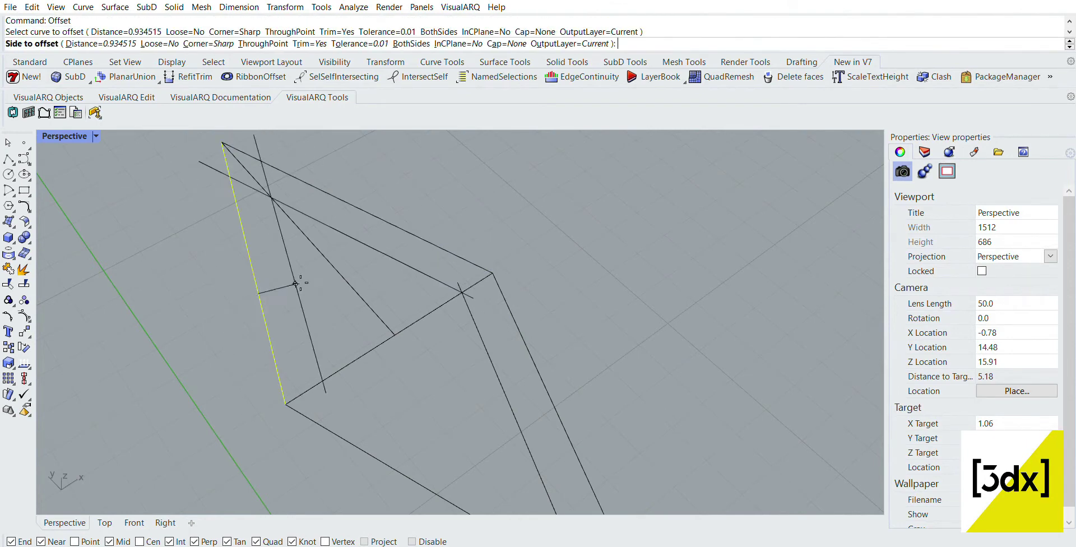
click(296, 284)
key(Return)
click(361, 448)
click(386, 417)
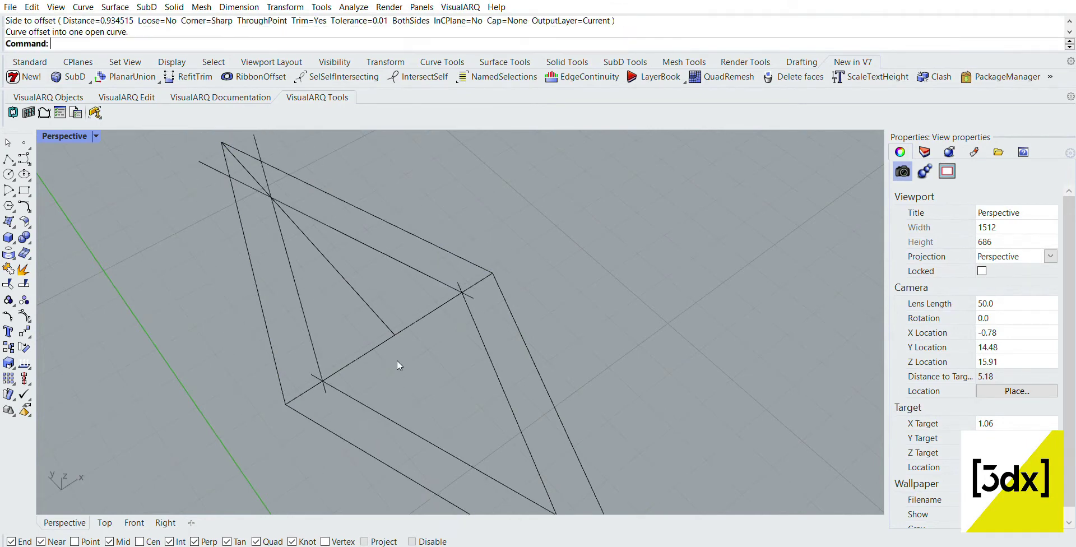
- Trim the two inner offset lines where they cross near the diamond tip opposite the centre line
scroll(397, 361, up, 3)
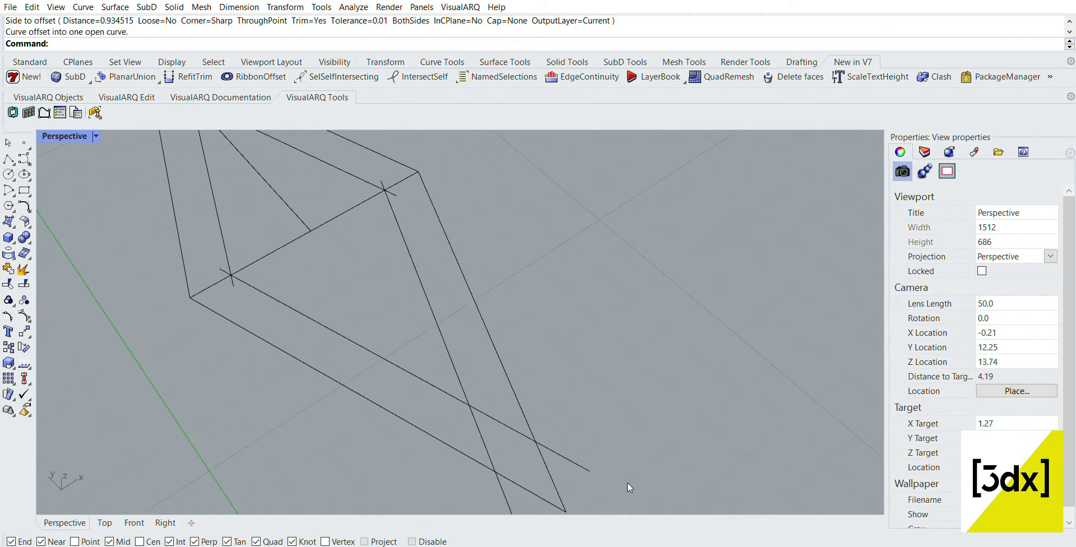
drag(628, 483, 473, 351)
text(trim)
key(Return)
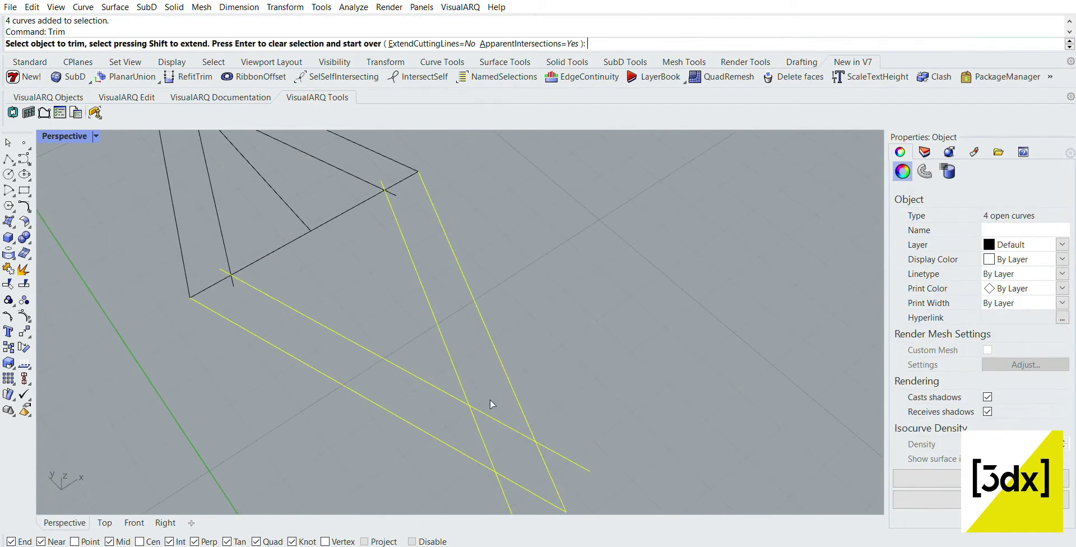
click(487, 414)
click(474, 422)
scroll(464, 272, down, 4)
key(Return)
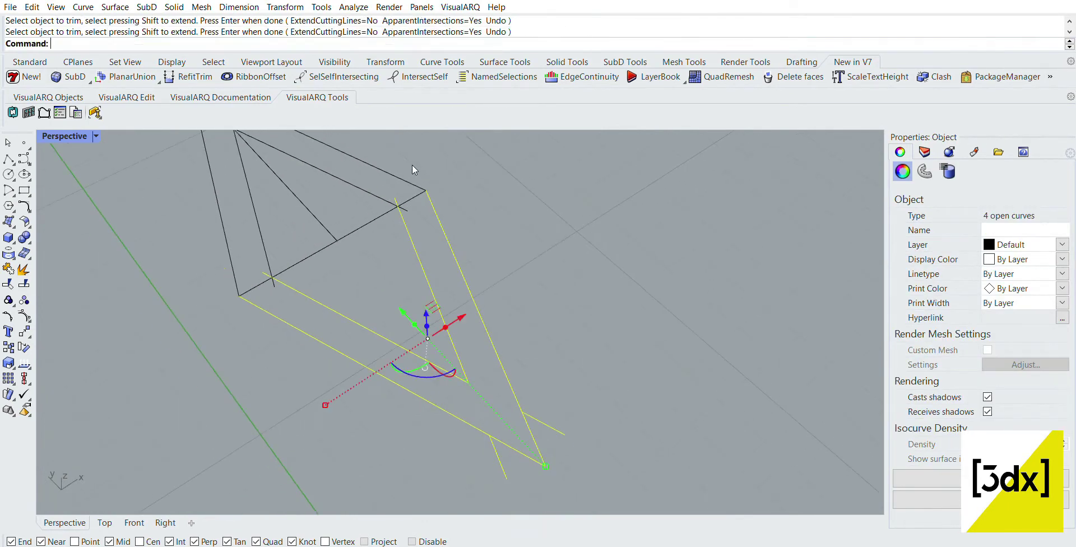
key(Escape)
- Trim the overshooting ends of the offset lines at the inner diamond's two side corners on the base line
drag(485, 189, 253, 331)
scroll(374, 237, up, 2)
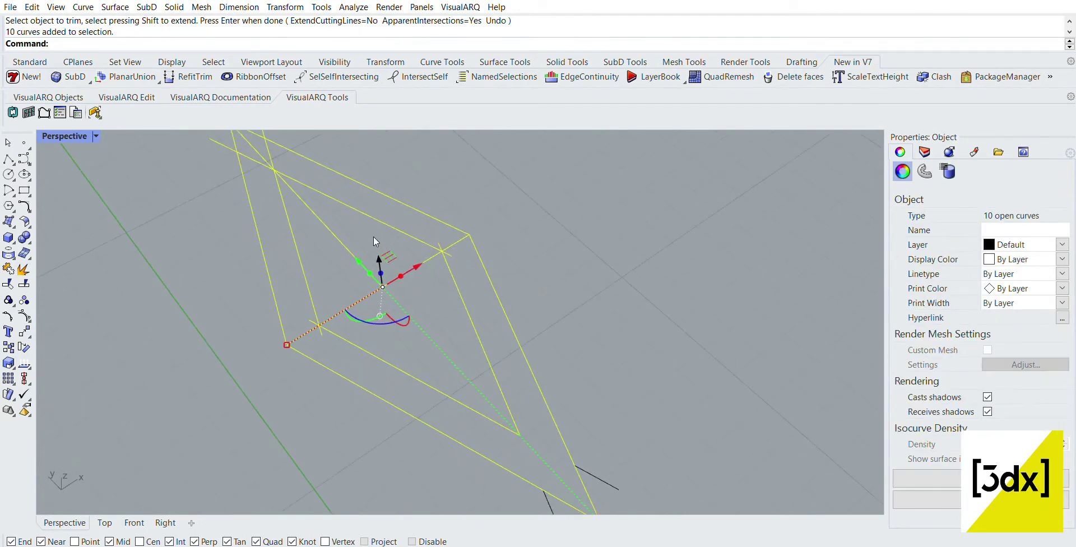
text(tr)
key(Return)
scroll(456, 241, up, 2)
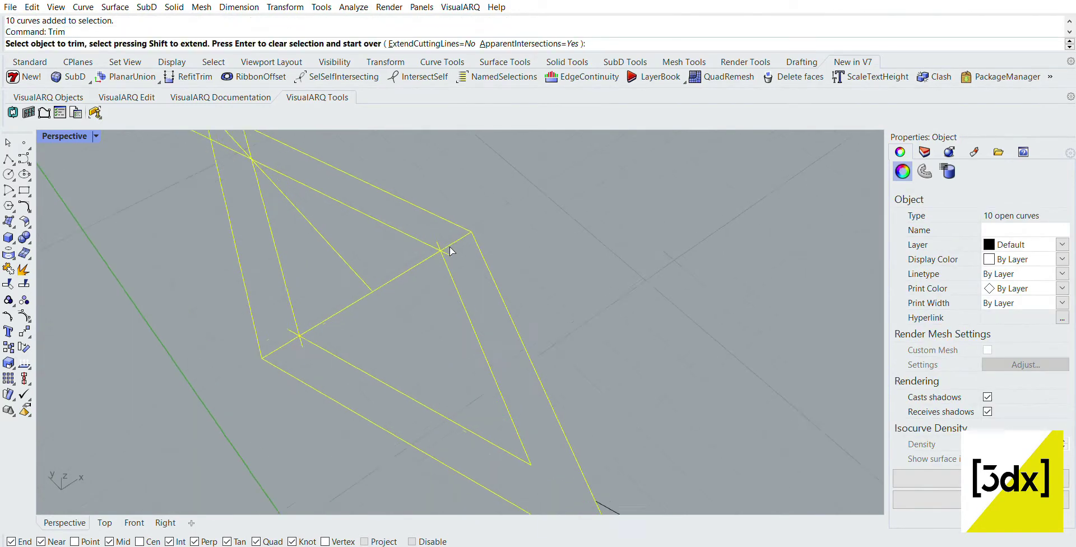
click(439, 236)
click(437, 238)
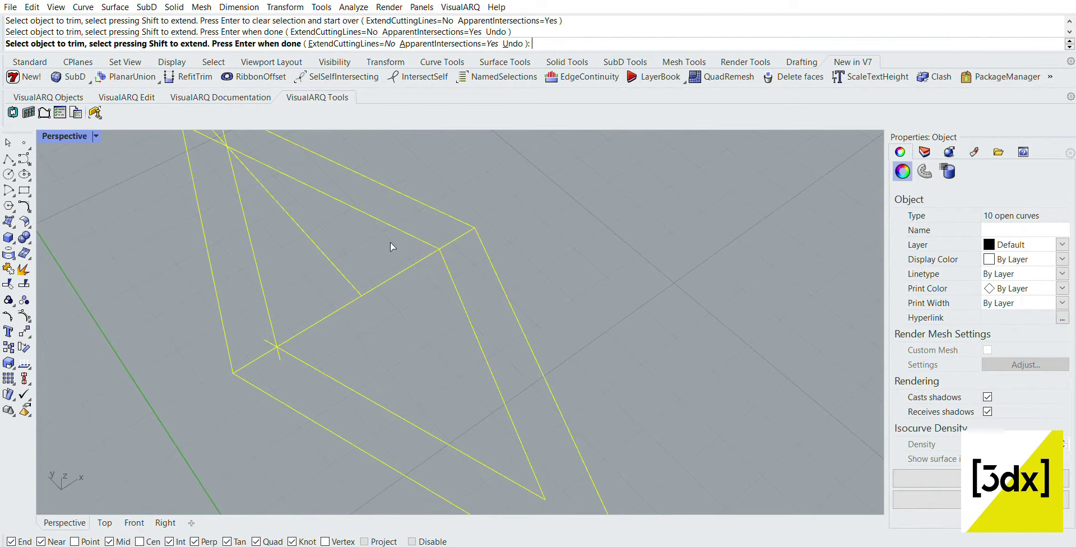
click(271, 344)
click(279, 352)
- Trim the overshooting offset line ends at the inner diamond's tip on the centre line
scroll(275, 270, down, 2)
scroll(220, 171, up, 2)
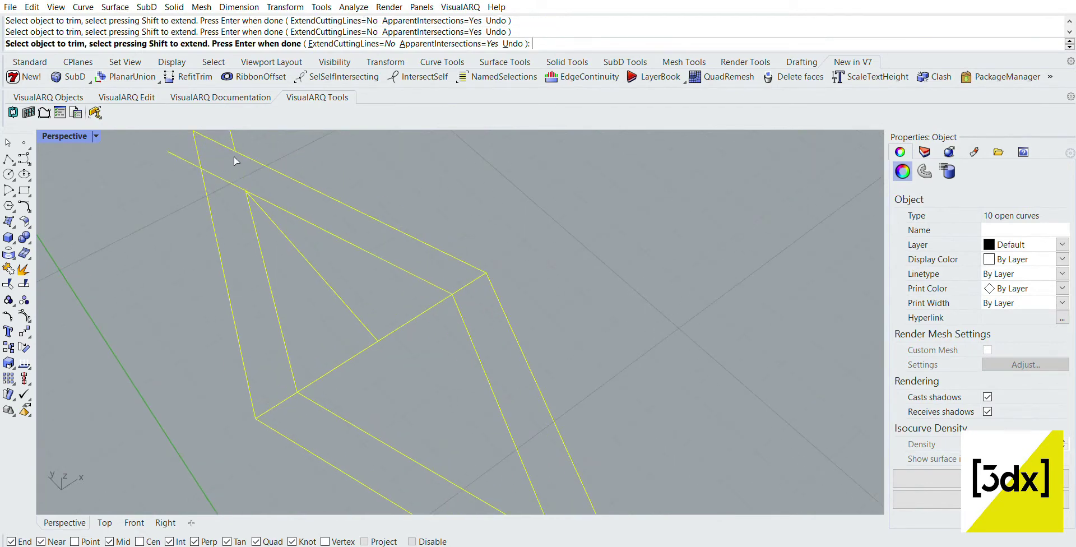
click(225, 182)
scroll(298, 269, down, 2)
right_click(305, 177)
click(305, 177)
- Delete the two leftover offset line pieces beyond the inner diamond's tip on the centre line
click(242, 151)
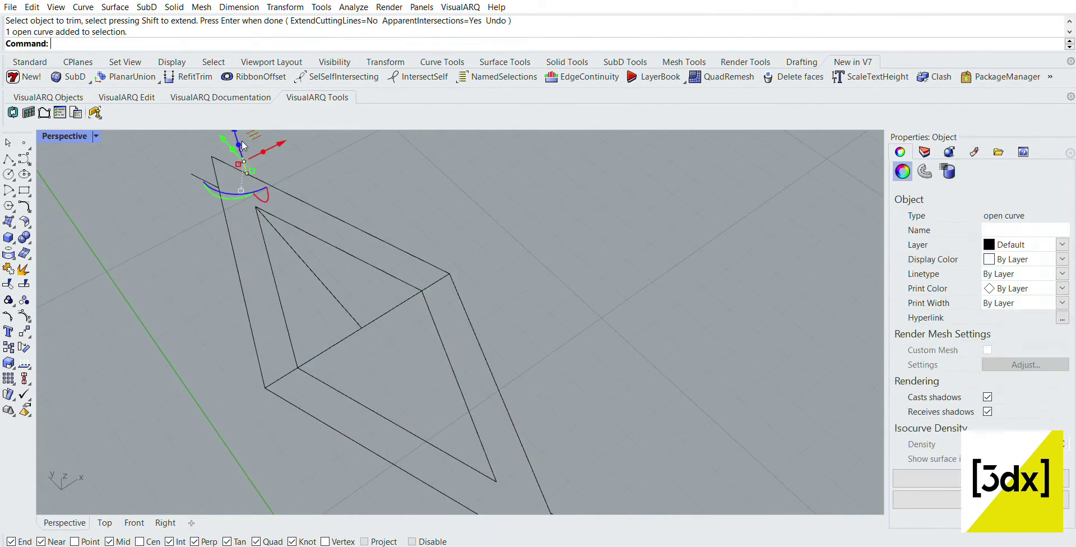
key(Delete)
click(205, 180)
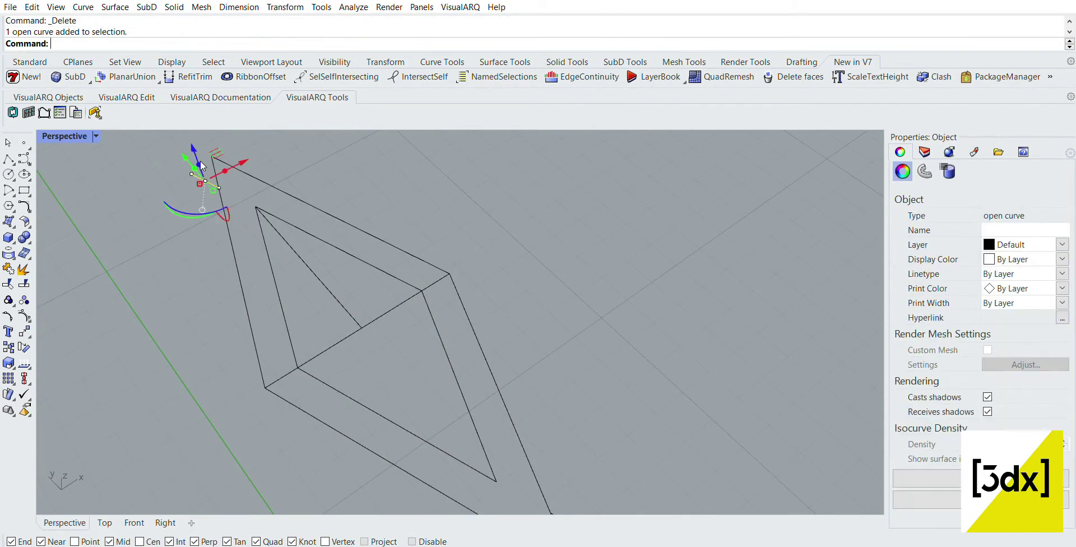
key(Delete)
- Delete the two leftover offset line stubs outside the outer diamond near the tip opposite the centre line
scroll(259, 216, down, 6)
scroll(321, 292, up, 4)
drag(356, 301, 295, 257)
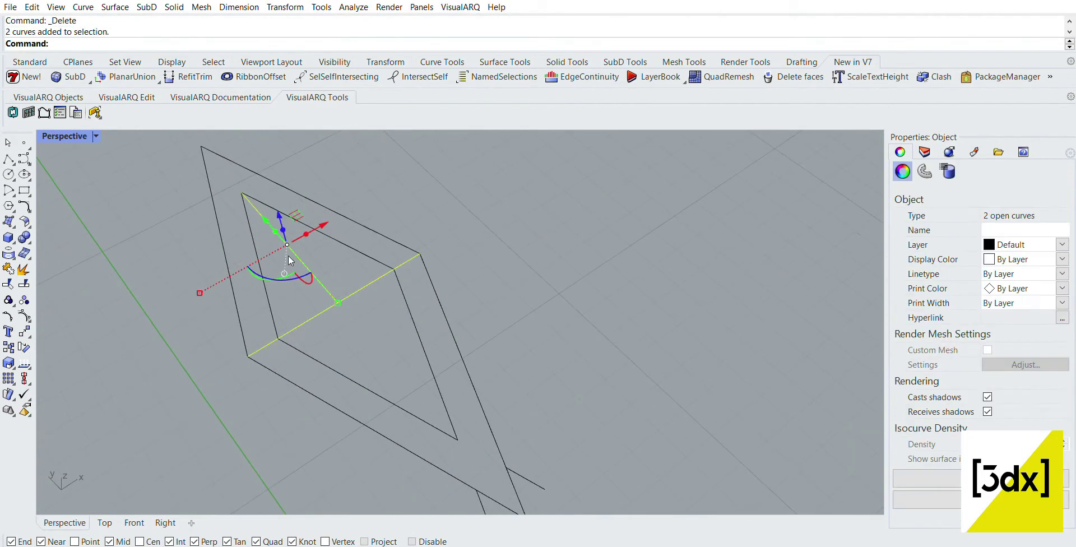
click(374, 197)
scroll(520, 392, down, 3)
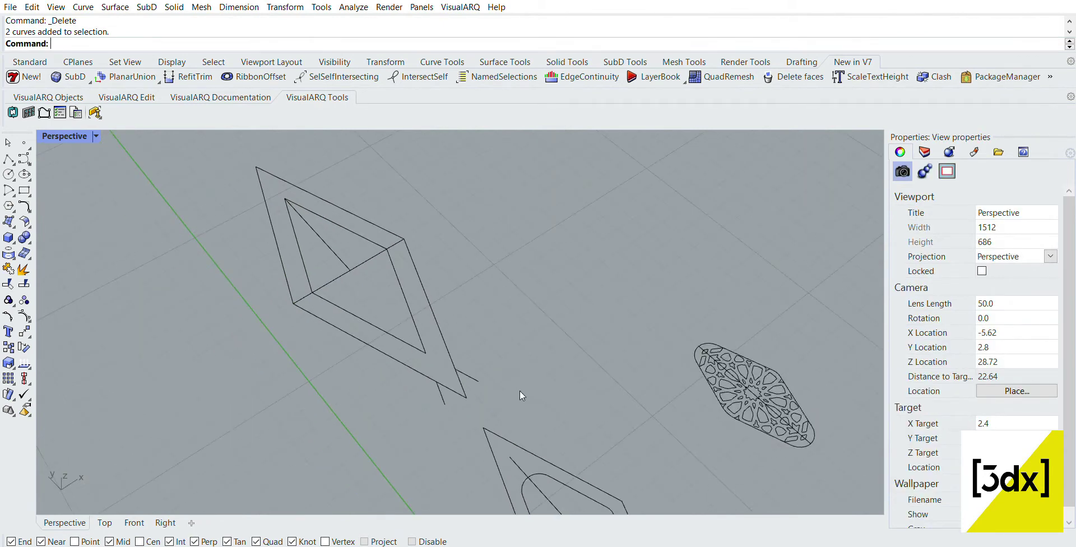
scroll(472, 358, up, 3)
click(474, 364)
key(Delete)
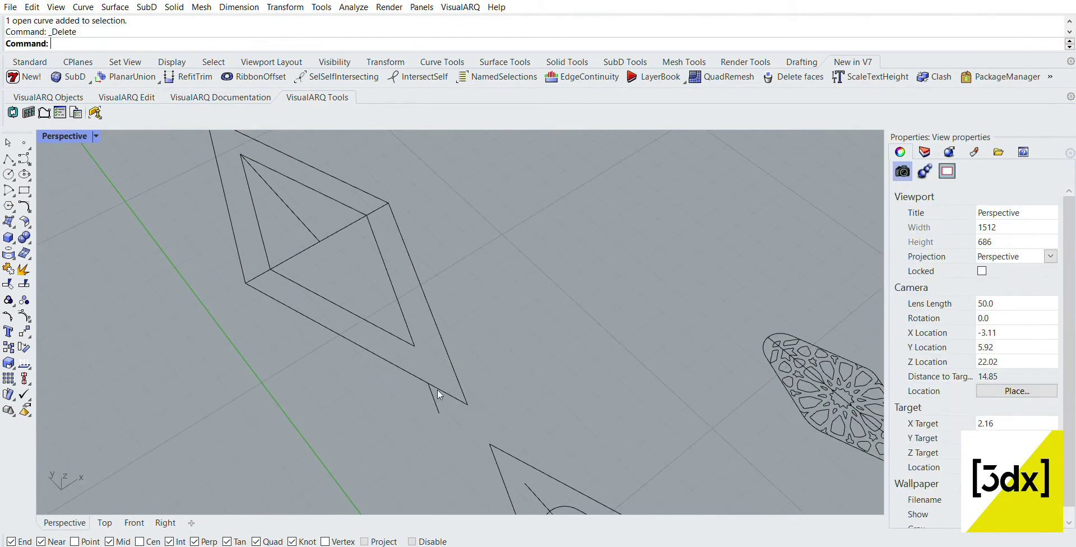
click(437, 390)
key(Delete)
- Fillet the inner diamond's side corner at one end of the base line with radius 1
text(Fillet)
key(Return)
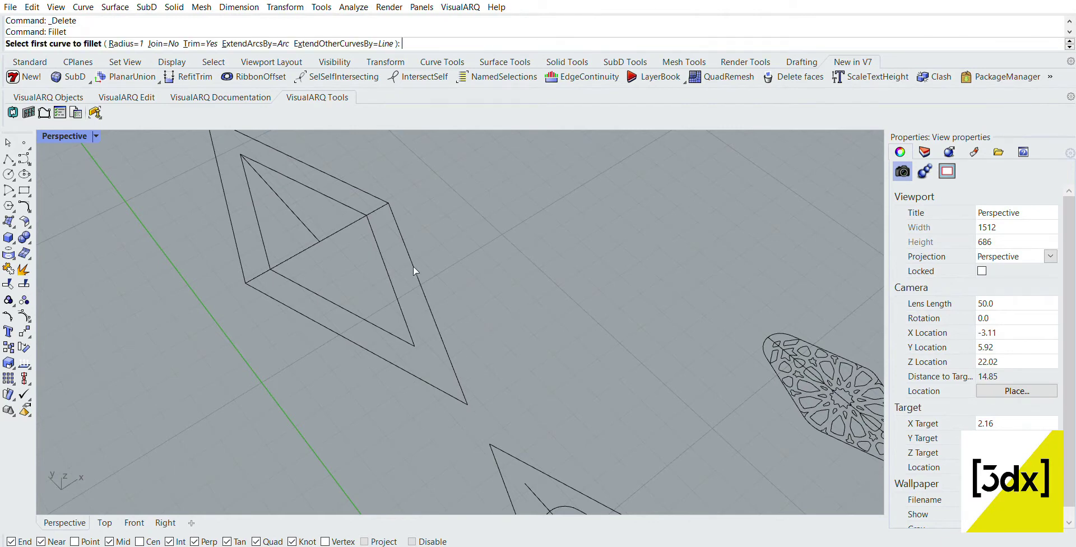
scroll(357, 212, up, 3)
click(363, 220)
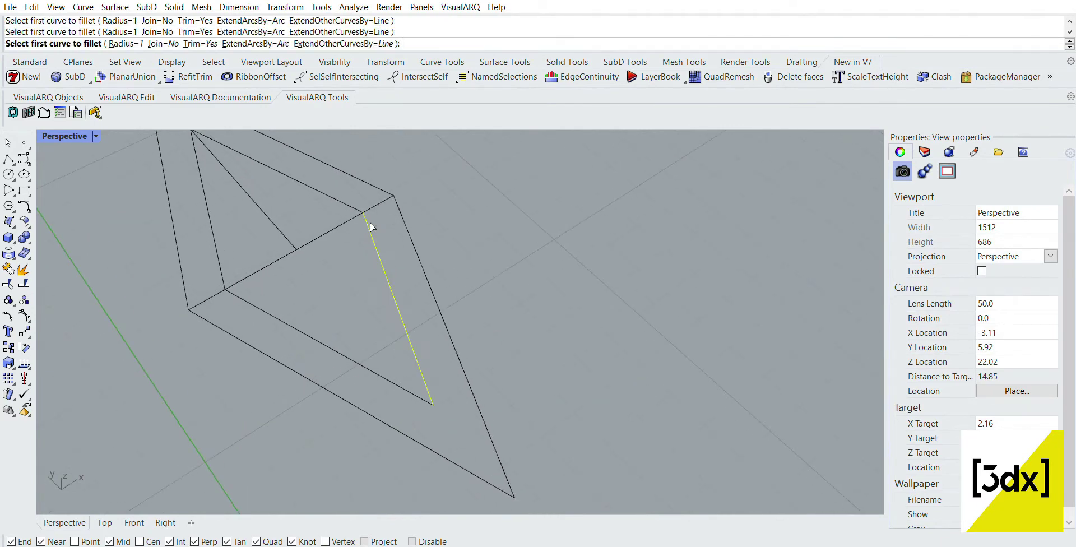
click(344, 195)
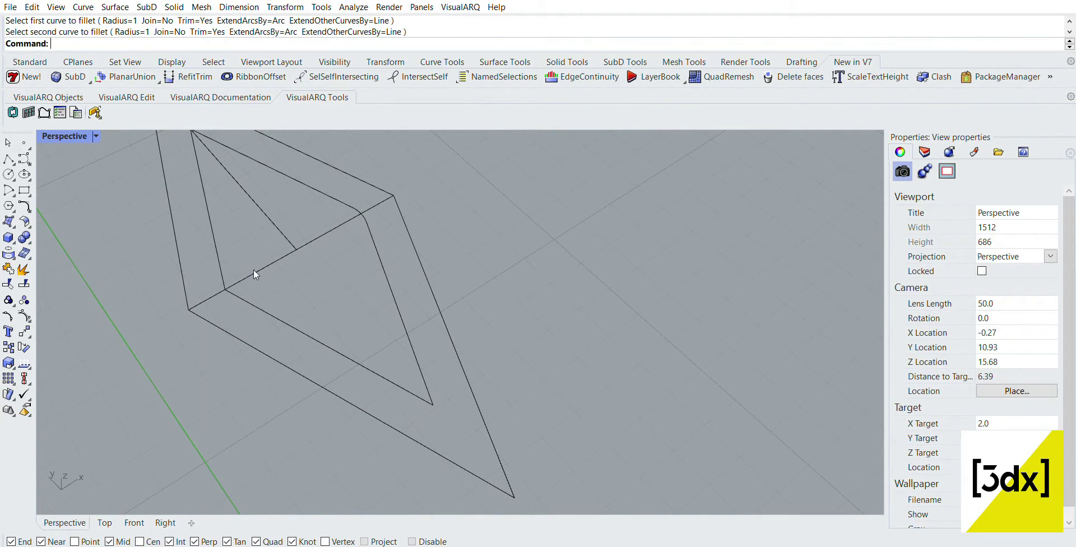
- Fillet the inner diamond's opposite side corner on the base line with radius 1
key(Return)
click(259, 300)
click(224, 258)
scroll(387, 339, down, 8)
scroll(261, 188, up, 10)
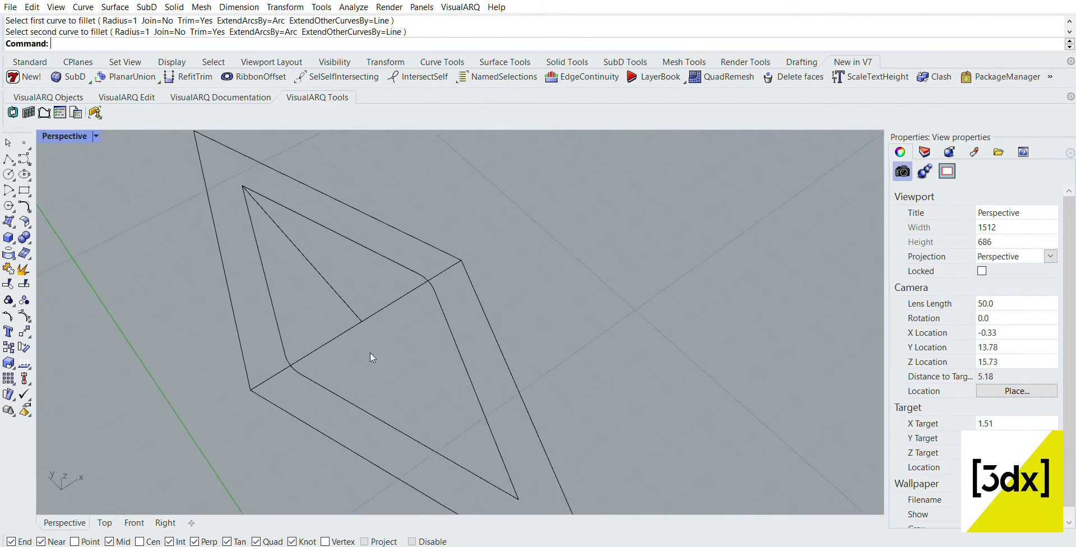
- Draw a start-end-direction arc between the two inner sides near the centre-line tip, starting along the first side's direction
scroll(325, 380, up, 10)
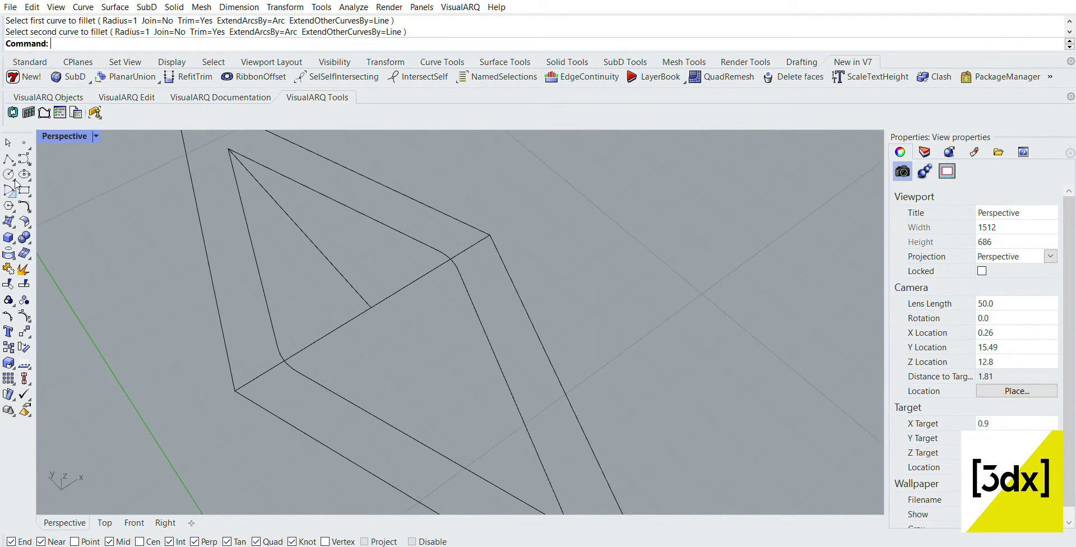
click(62, 184)
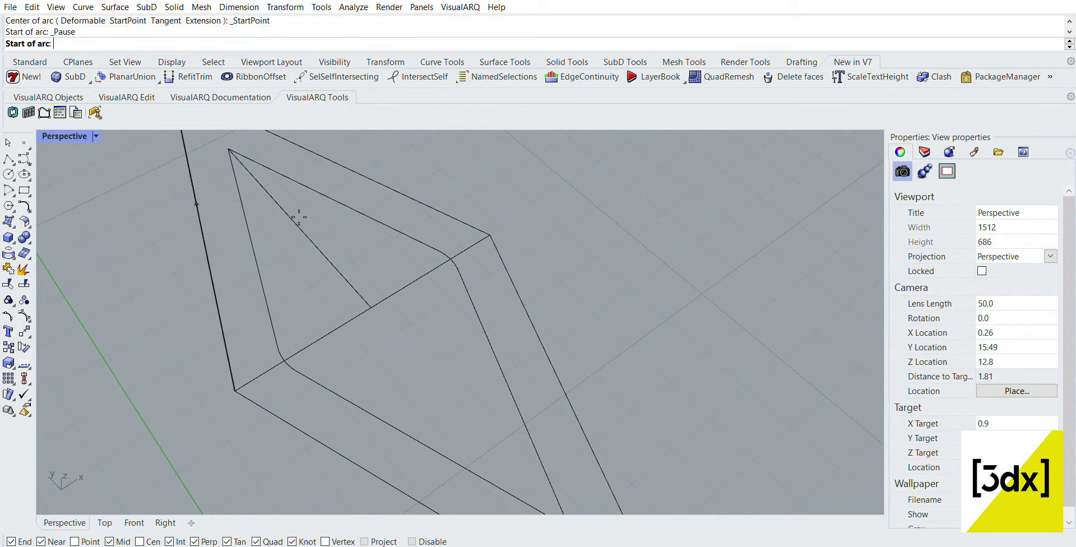
click(258, 225)
click(258, 225)
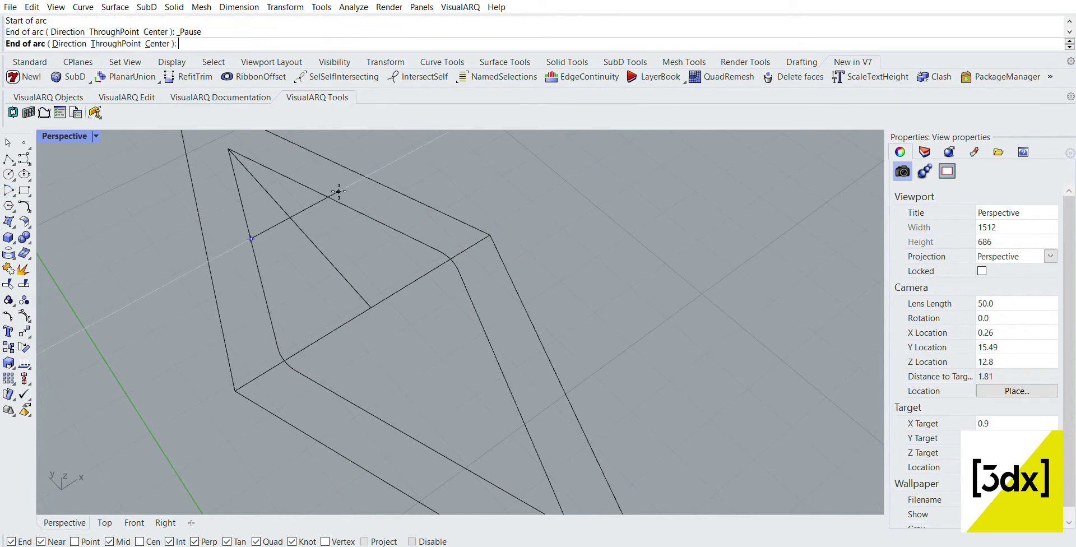
click(328, 197)
click(260, 165)
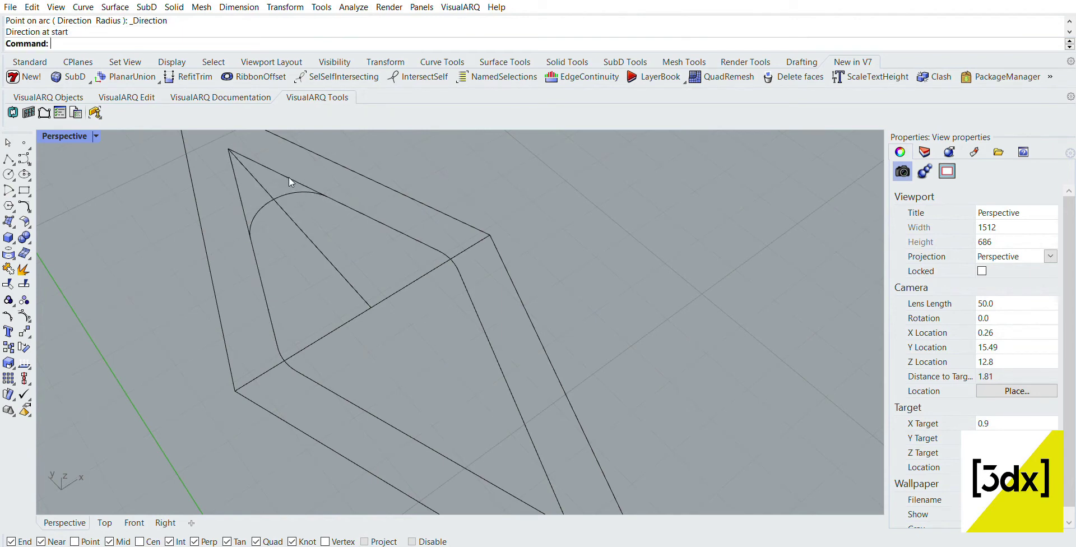
- Mirror a copy of the tip arc across the base line to the inner diamond's other end
click(289, 193)
text(Mirror)
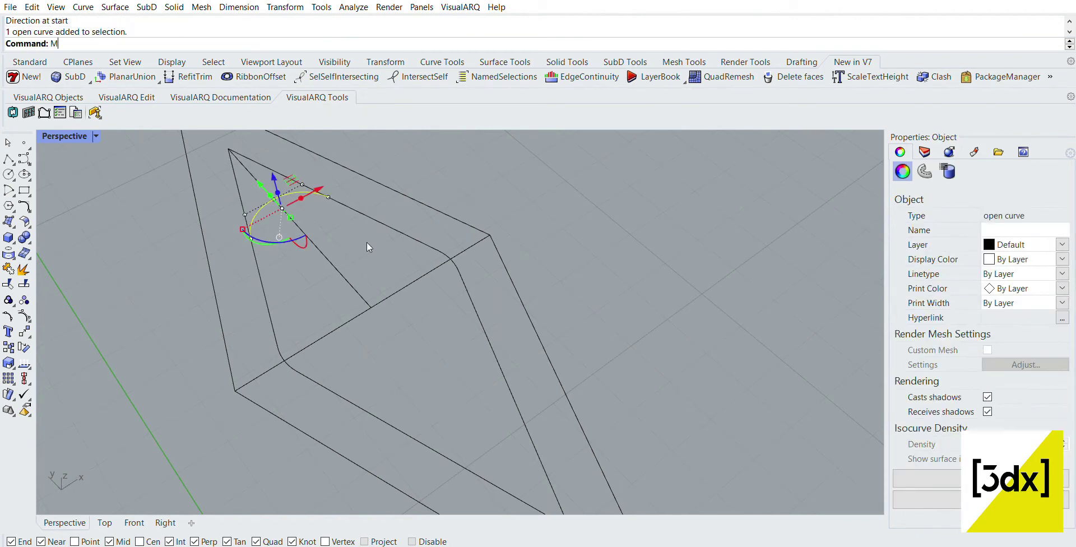
key(Return)
click(285, 361)
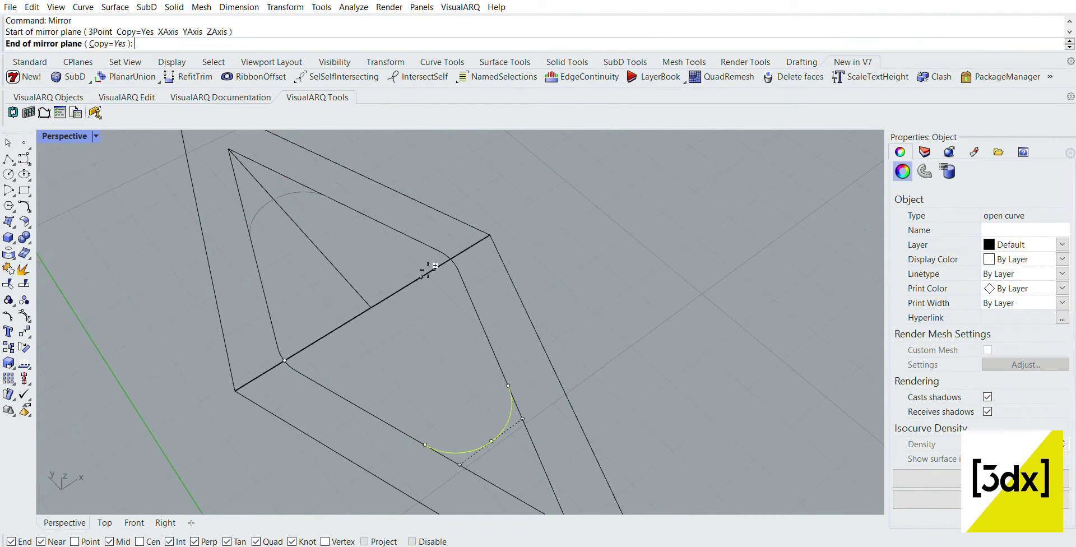
click(459, 253)
scroll(443, 261, down, 1)
scroll(443, 262, up, 1)
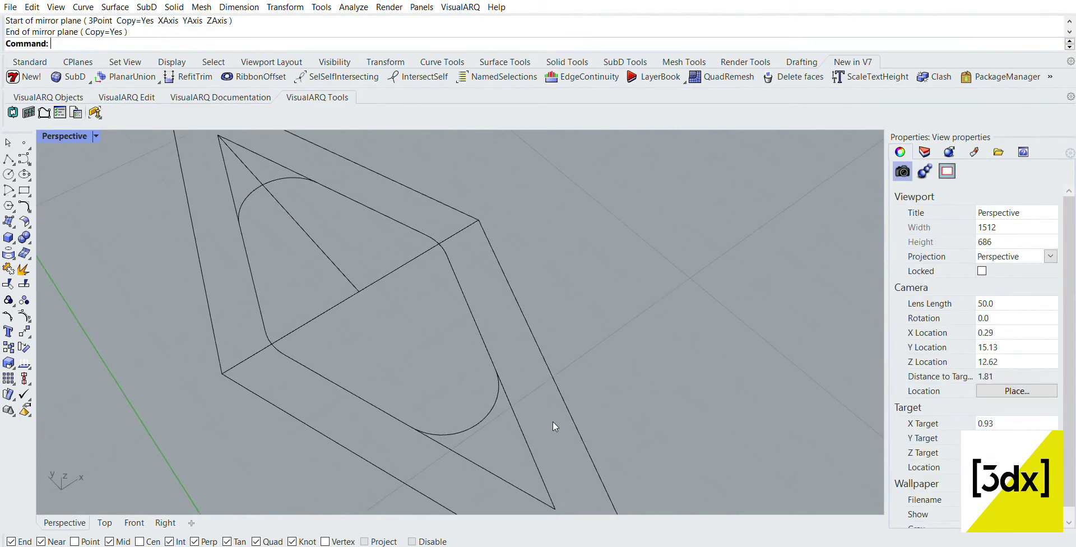
- Trim the two inner diamond sides beyond the mirrored arc to remove the pointed tip
drag(552, 424, 470, 349)
key(Escape)
right_drag(523, 384, 575, 378)
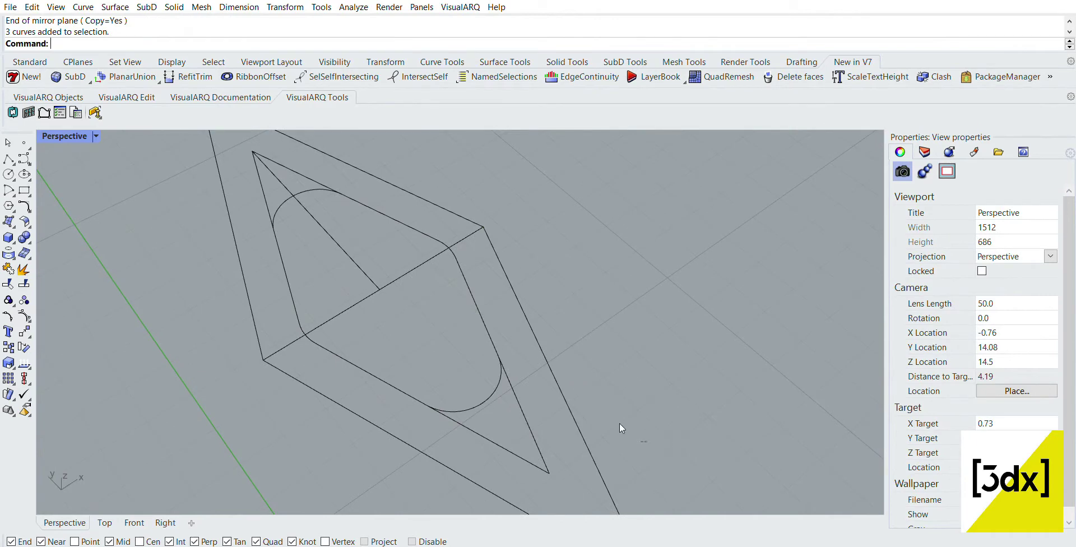
drag(620, 424, 420, 349)
text(trim)
key(Return)
click(506, 447)
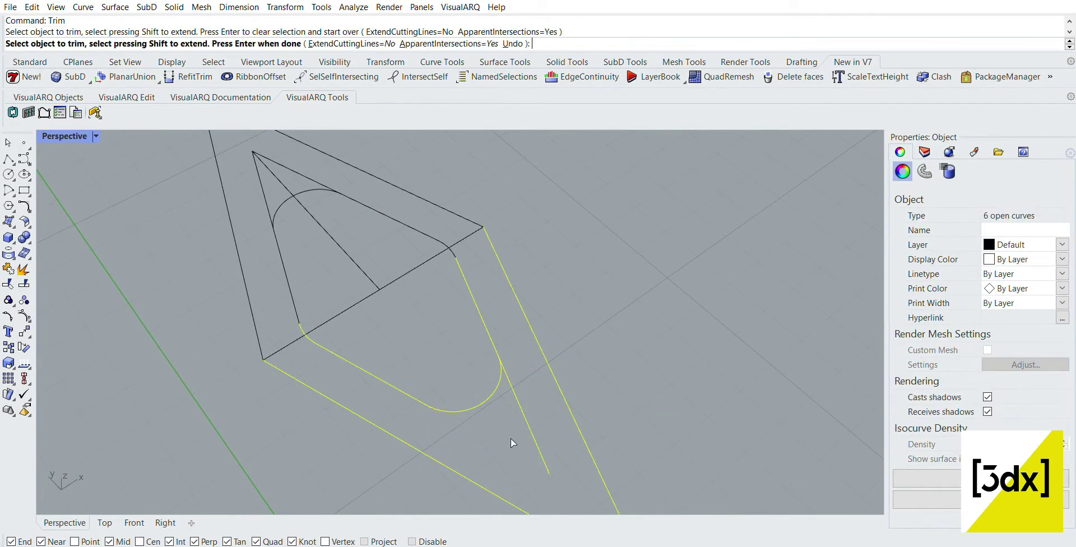
click(527, 432)
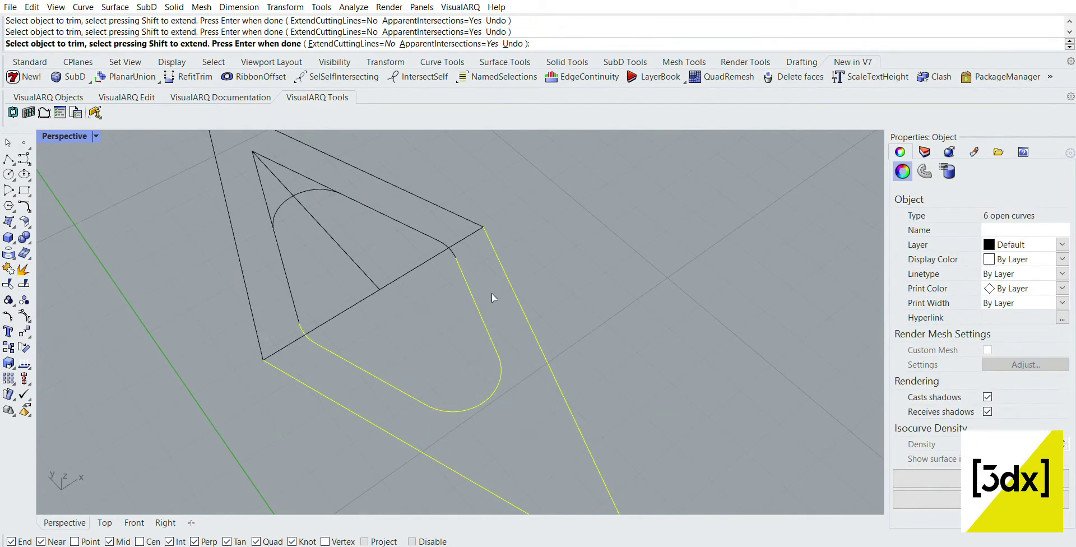
key(Return)
- Trim the two inner diamond sides beyond the original arc at the centre-line tip
key(Escape)
drag(333, 156, 255, 191)
text(trim)
key(Return)
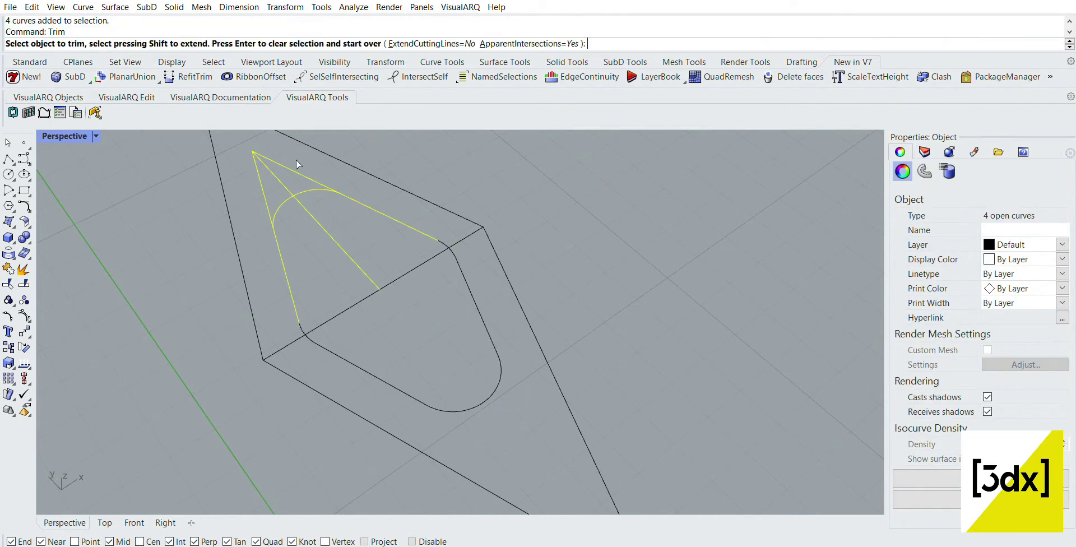
click(262, 178)
key(Return)
scroll(289, 160, down, 5)
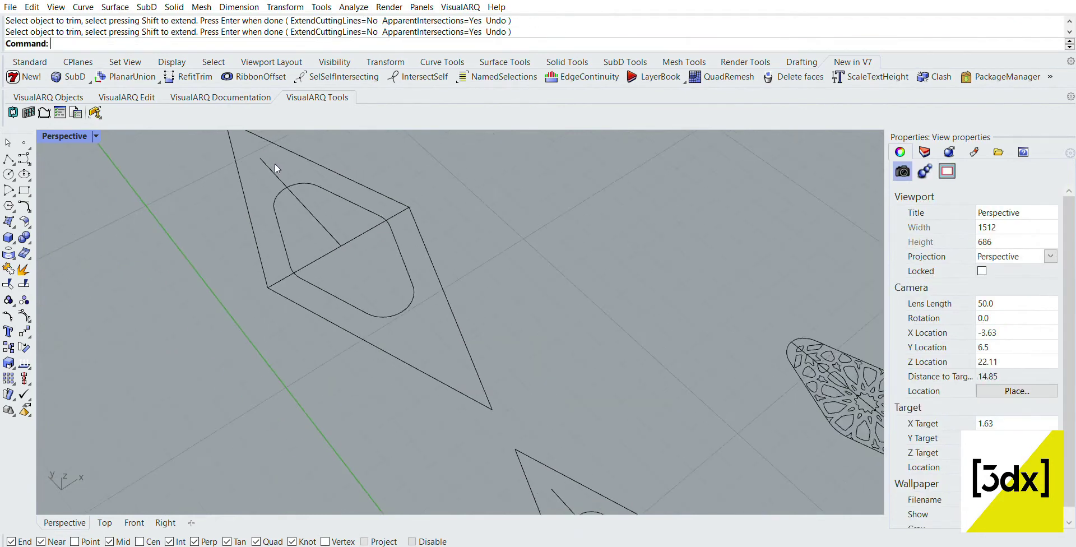
- Delete the centre line and the base line used as construction lines inside the rebuilt diamond
scroll(287, 159, down, 2)
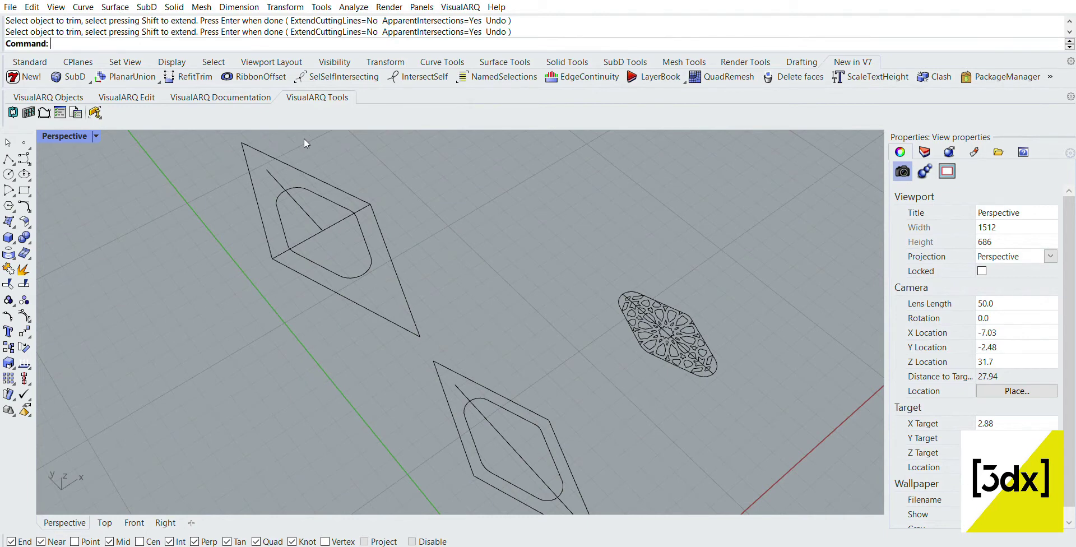
scroll(302, 199, up, 3)
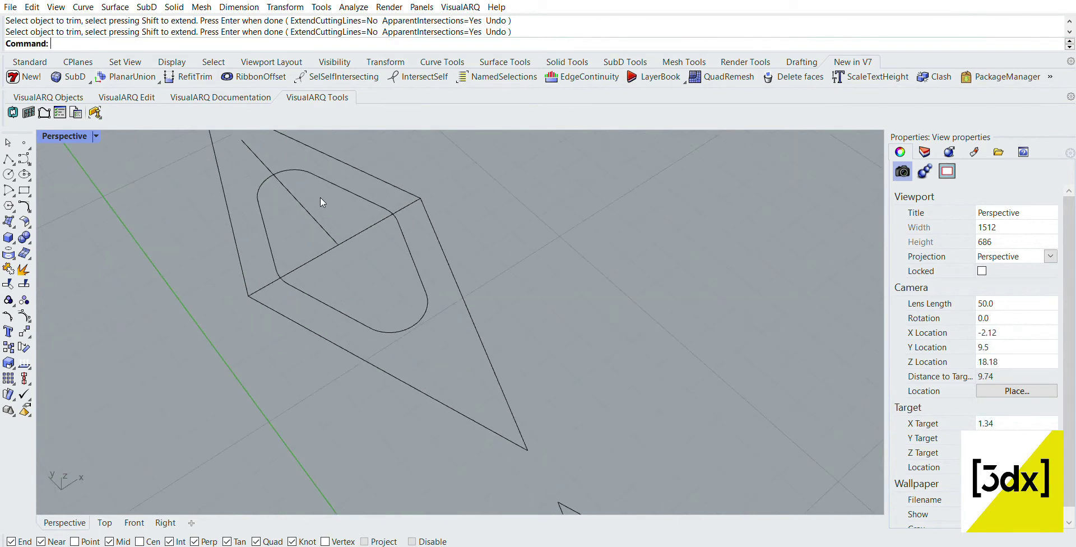
click(308, 211)
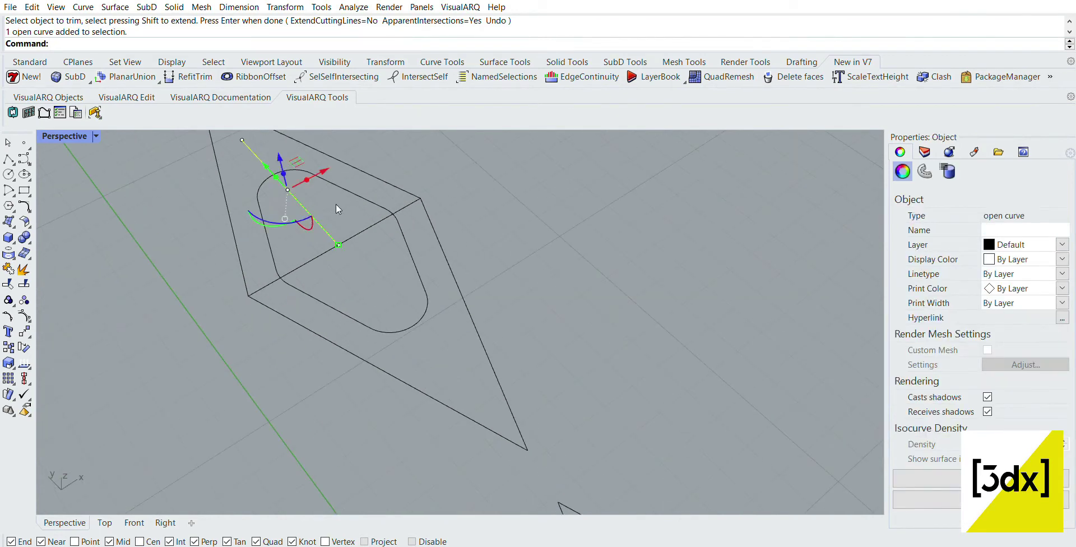
key(Escape)
scroll(375, 217, down, 3)
scroll(359, 274, up, 3)
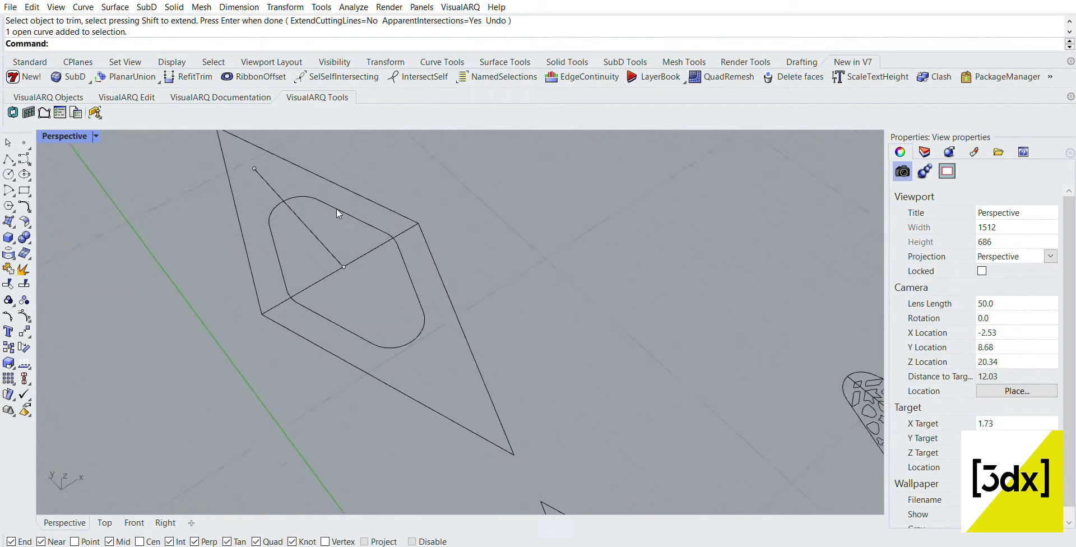
drag(347, 226, 315, 271)
key(Delete)
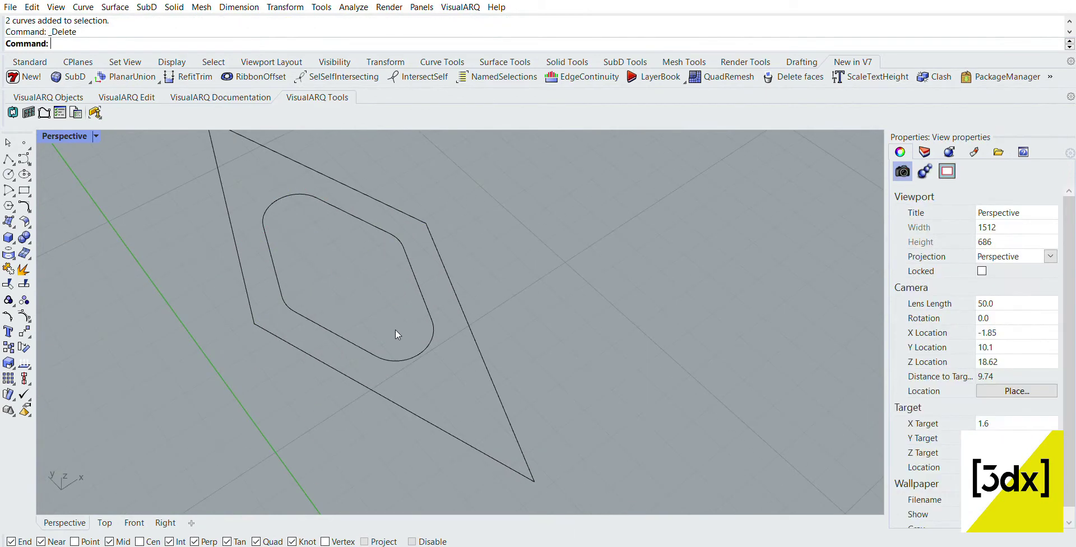
- Delete the rebuilt outer diamond together with its rounded inner outline, leaving the original frame in place
scroll(372, 296, down, 3)
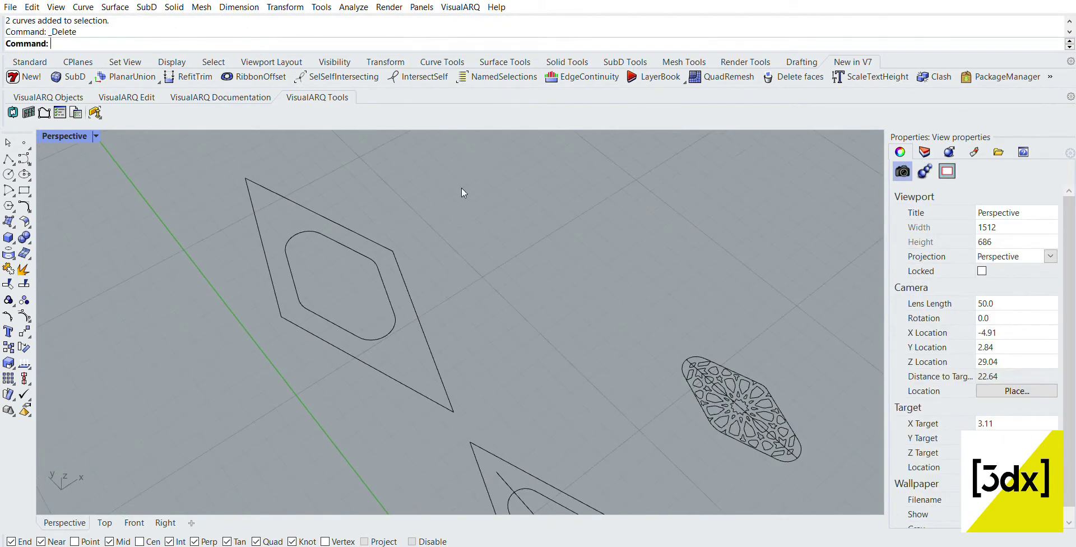
drag(462, 193, 281, 351)
key(Delete)
drag(337, 293, 219, 258)
key(Delete)
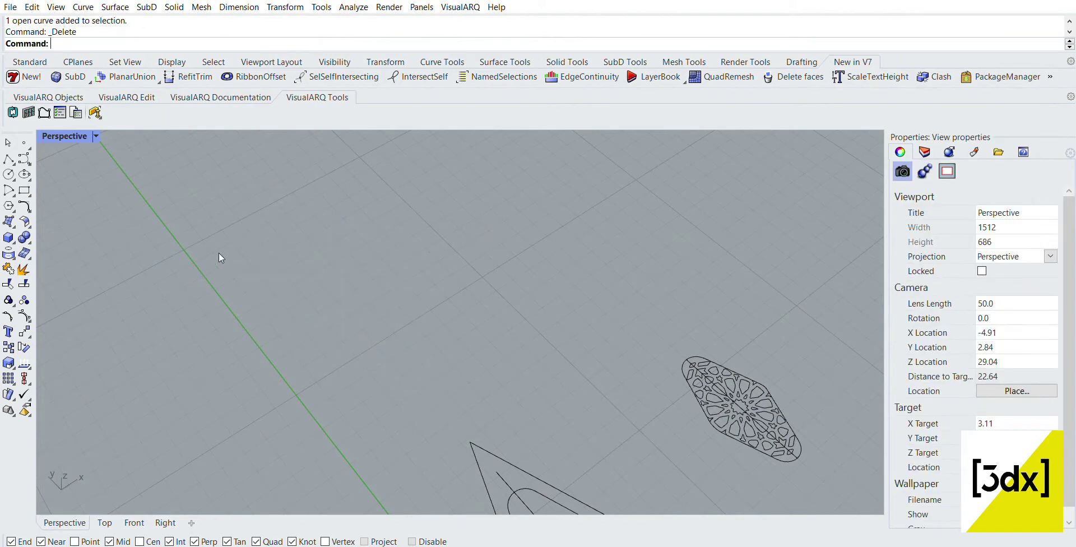
- Examine the patterned ornament and compare its outline with the inner curve of the original diamond frame
scroll(665, 373, up, 15)
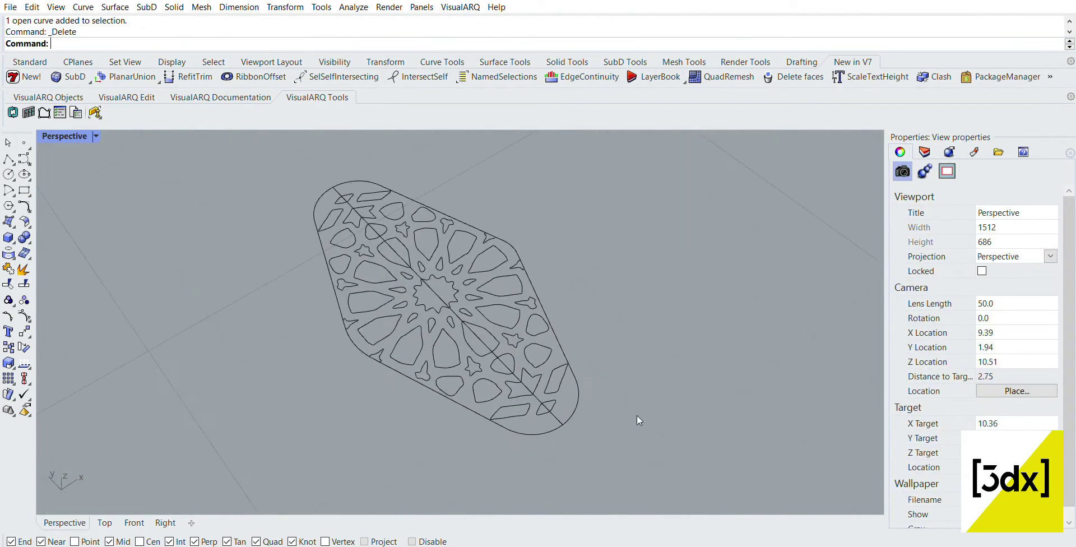
click(557, 418)
key(F10)
scroll(507, 331, down, 8)
right_drag(506, 332, 615, 382)
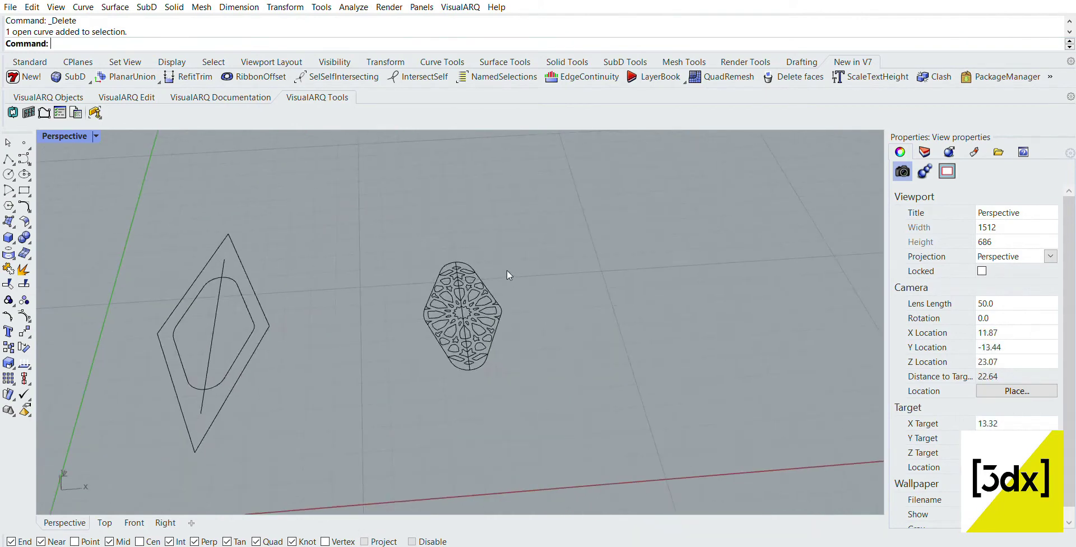
scroll(507, 270, up, 6)
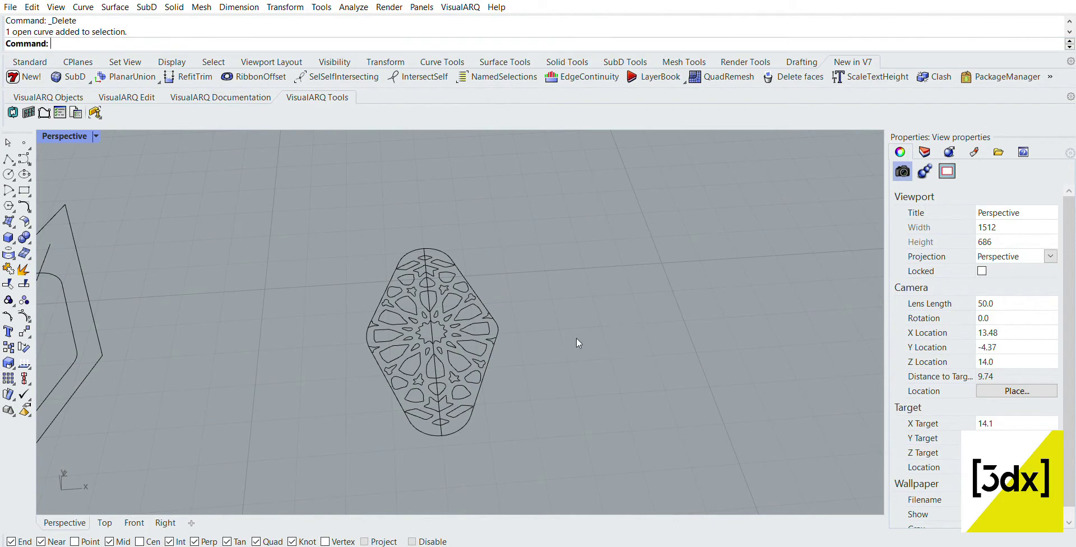
scroll(563, 307, down, 6)
scroll(207, 357, up, 6)
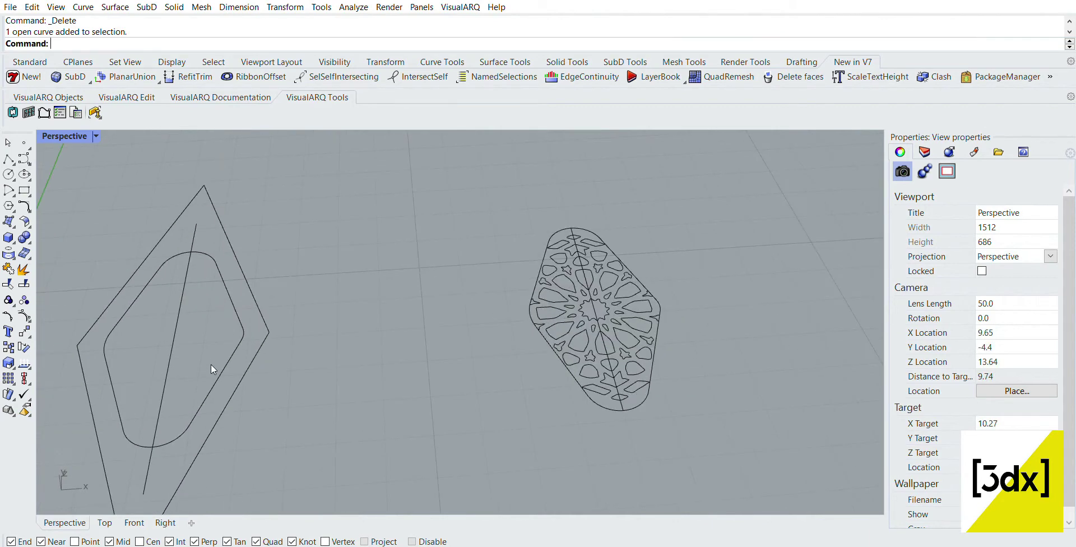
- Try to move the original frame's rounded inner curve towards the patterned ornament
click(223, 363)
drag(213, 325, 442, 320)
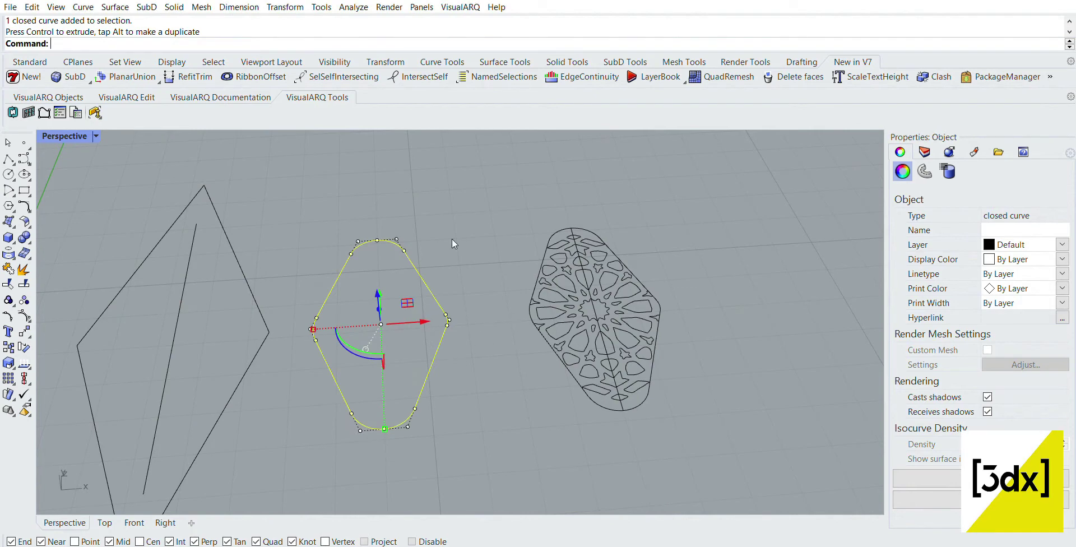
key(ctrl+z)
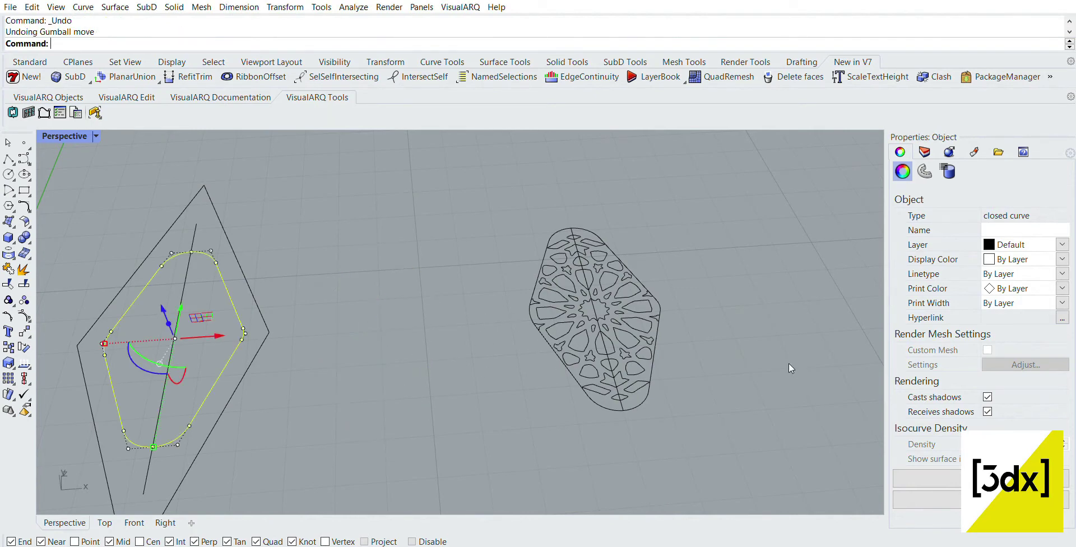
scroll(719, 324, down, 3)
right_drag(371, 407, 499, 374)
scroll(496, 336, up, 5)
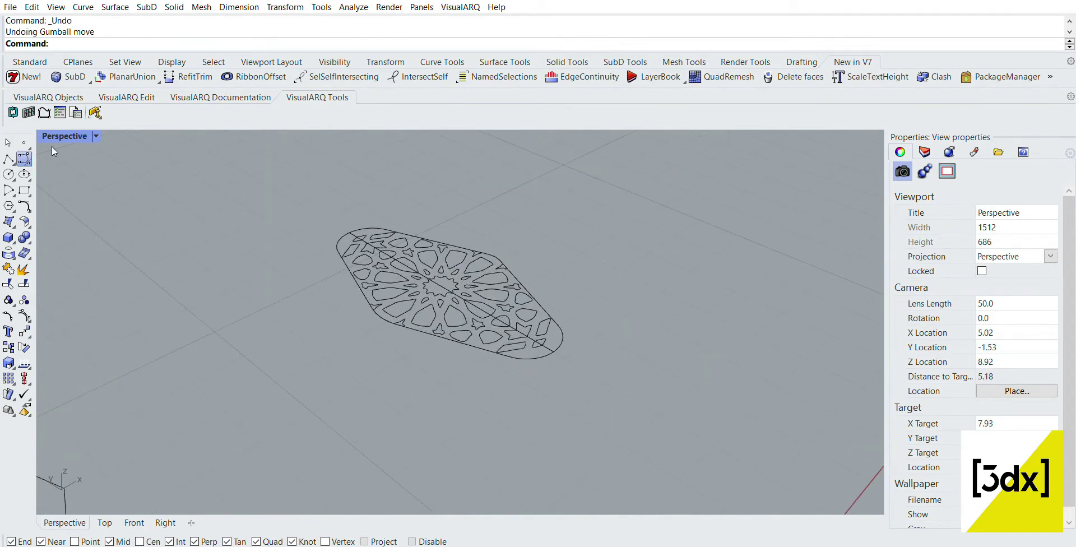
click(198, 359)
click(161, 327)
click(198, 309)
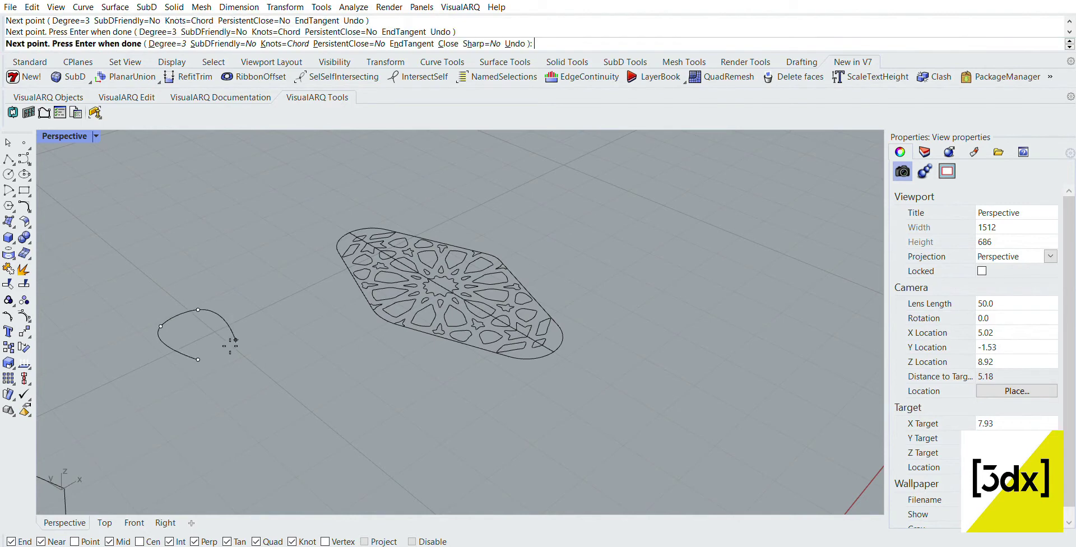
click(235, 341)
click(199, 367)
key(Escape)
- Examine the patterned ornament's curves up close and its placement beside the diamond frame
scroll(523, 259, up, 3)
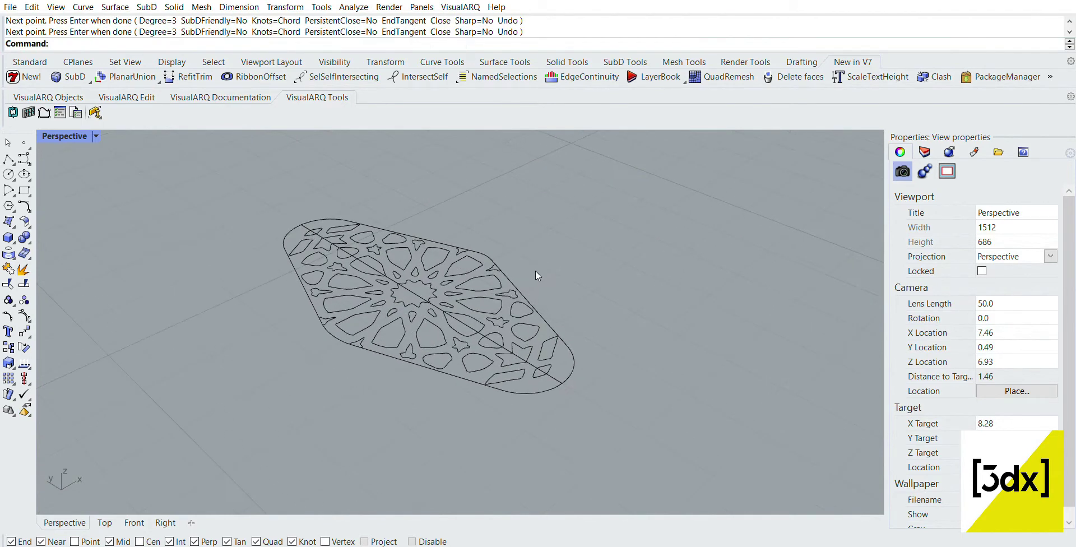
scroll(530, 286, up, 5)
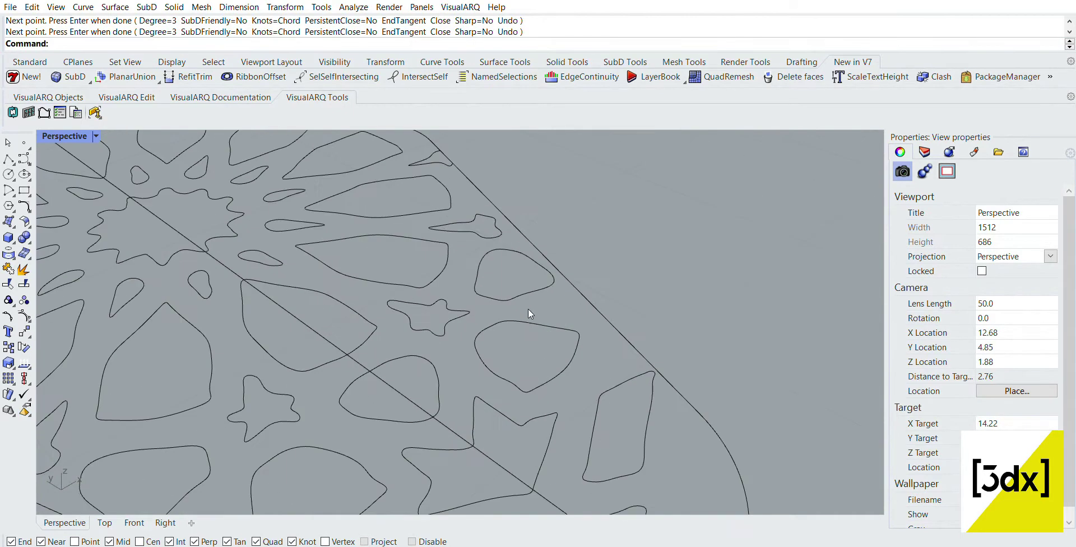
right_drag(529, 311, 538, 331)
scroll(533, 289, down, 10)
scroll(519, 264, up, 8)
right_drag(519, 265, 687, 292)
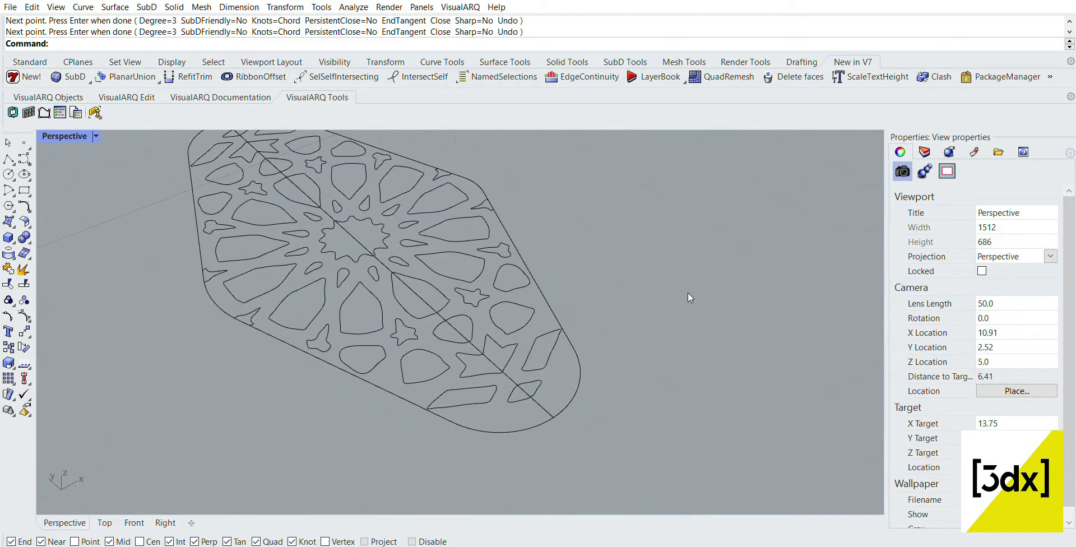
scroll(589, 264, down, 4)
right_drag(644, 318, 553, 300)
scroll(584, 332, down, 4)
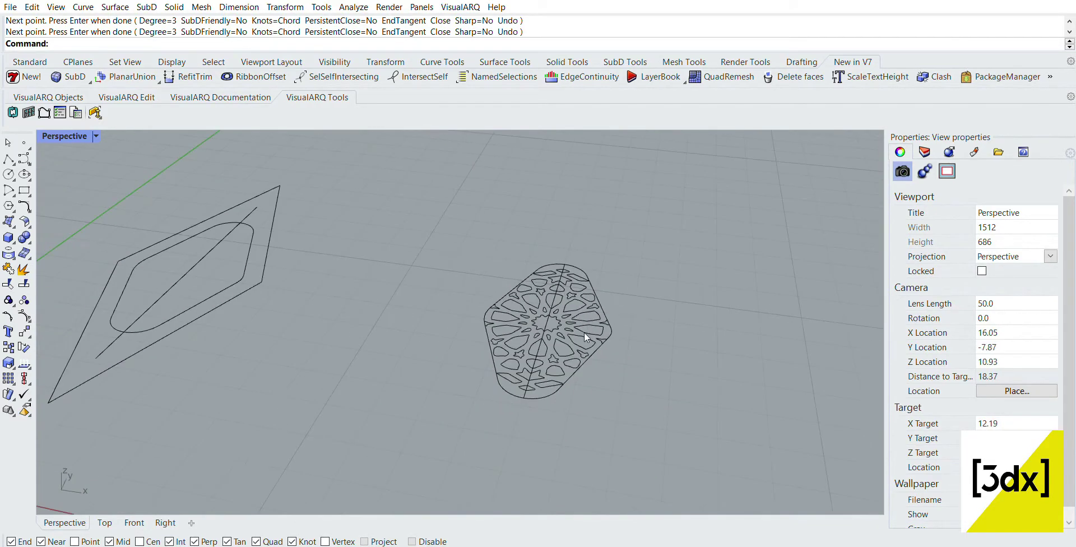
scroll(573, 360, up, 6)
click(574, 371)
key(Escape)
scroll(601, 352, down, 10)
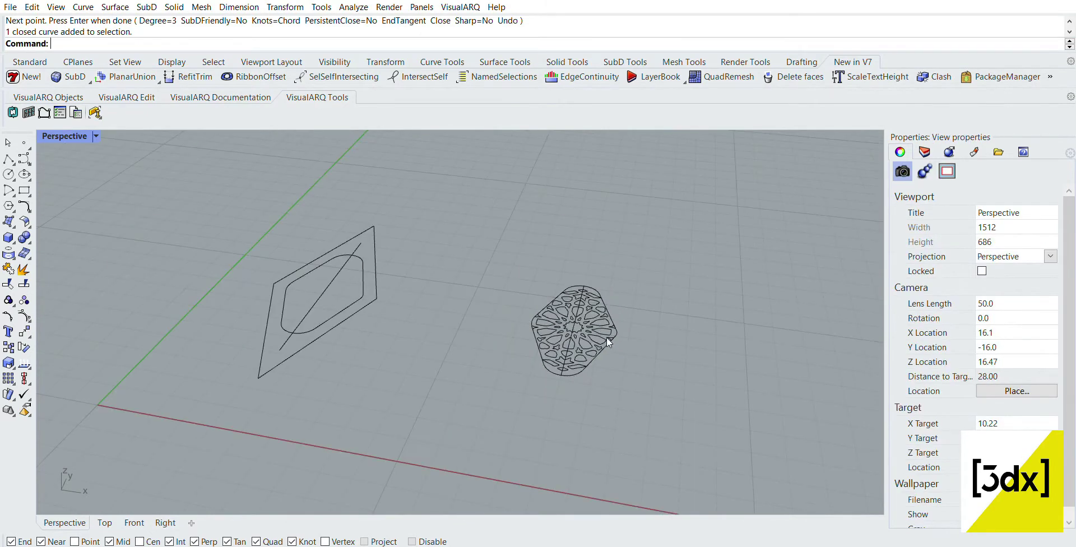
- Try to extrude the frame's outer diamond and rounded inner outline together as a solid with a distance of 15.857
scroll(359, 298, up, 4)
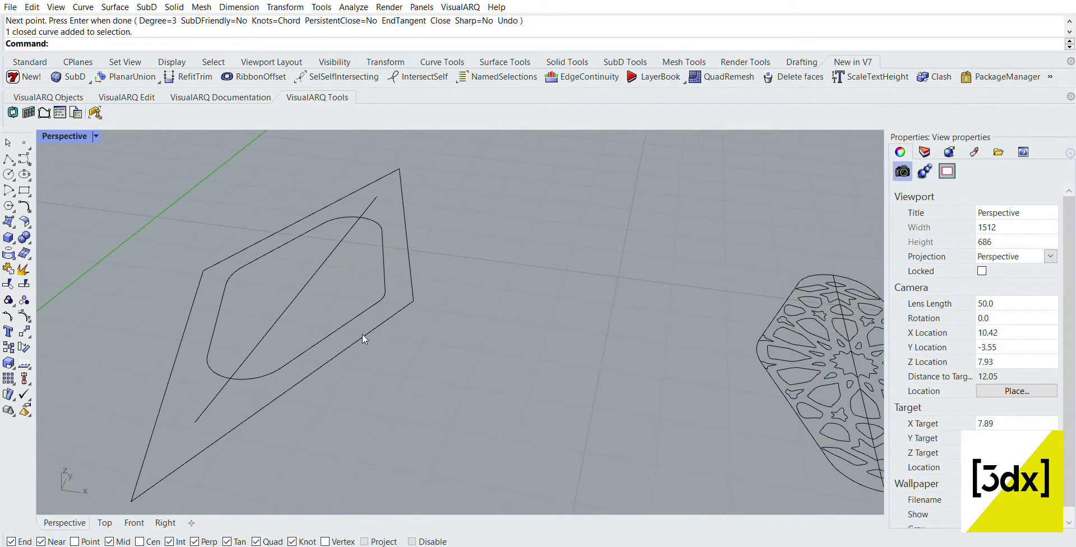
click(360, 335)
click(359, 314)
right_drag(359, 314, 374, 317)
text(ExtrudeCrv)
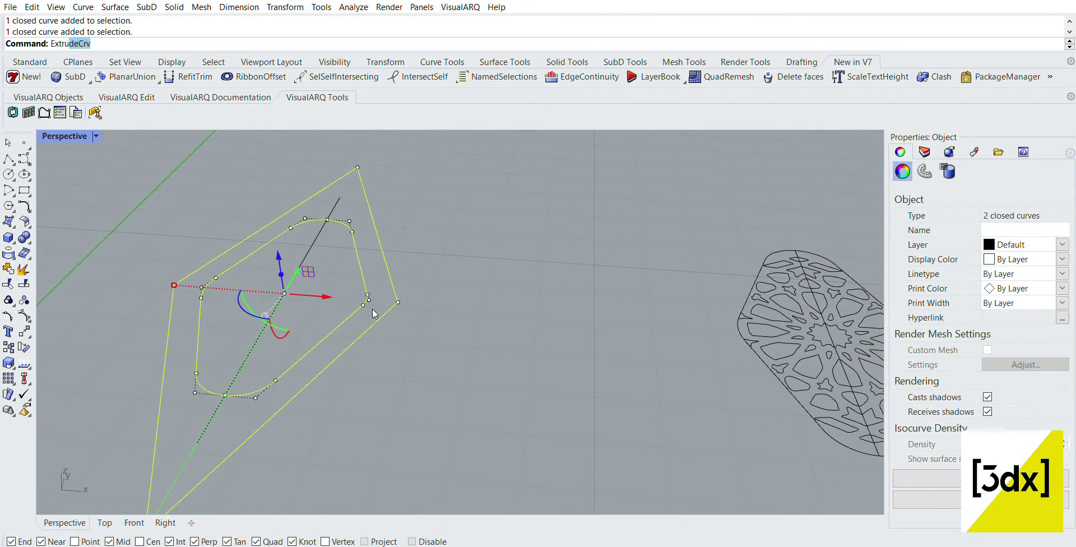
key(Return)
scroll(469, 366, down, 5)
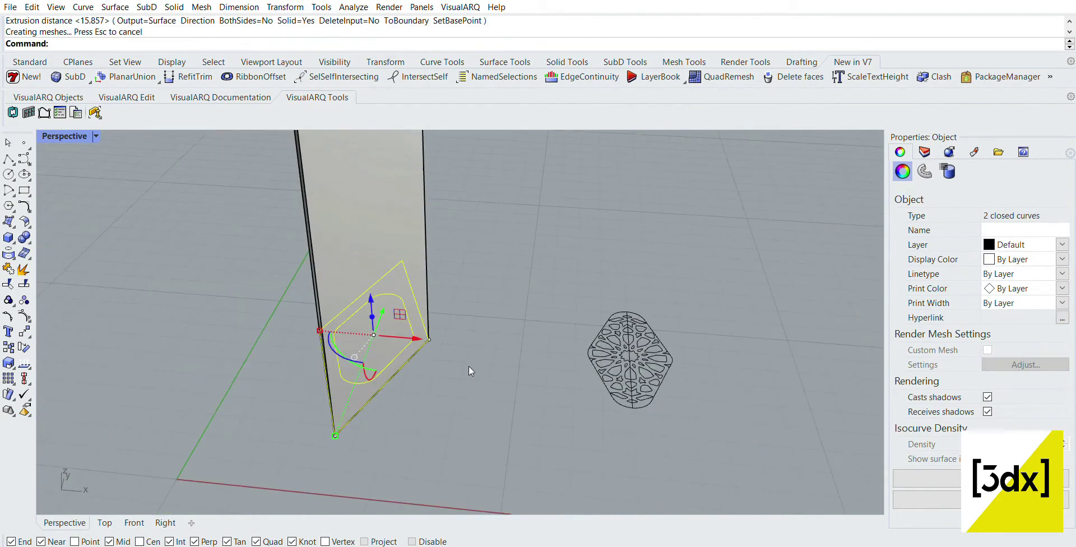
key(ctrl+z)
- Extrude the frame's outer diamond and rounded inner outline together downwards as a solid about 0.82 thick
key(Return)
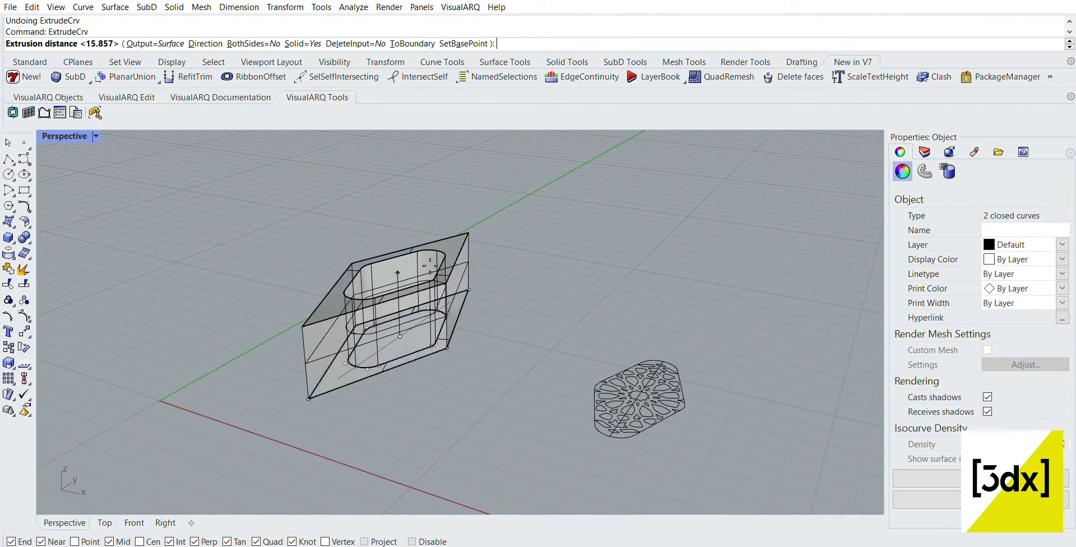
scroll(446, 336, up, 4)
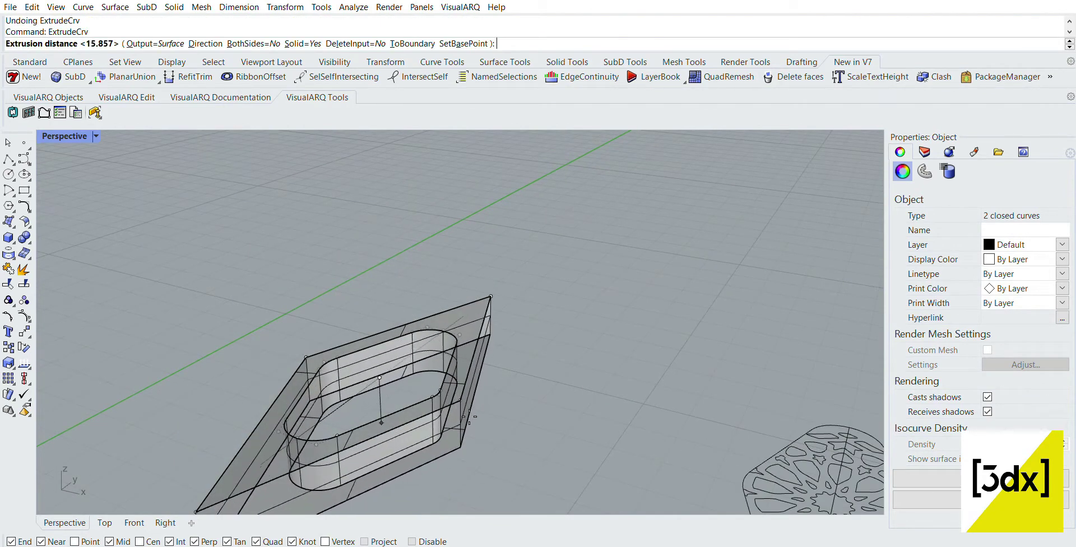
scroll(471, 395, up, 3)
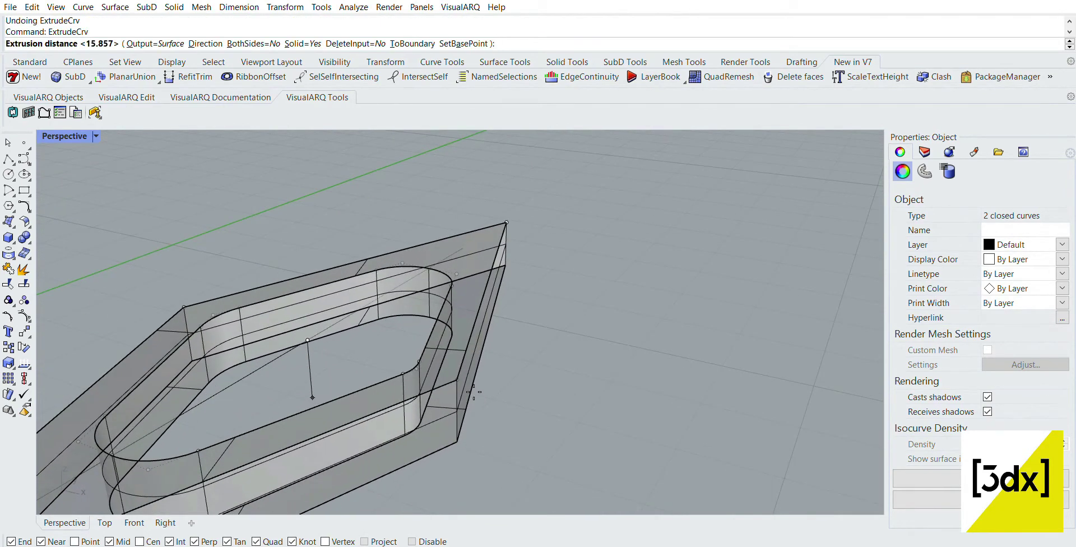
click(474, 392)
scroll(474, 392, down, 6)
key(Escape)
right_drag(474, 392, 501, 365)
scroll(764, 392, up, 2)
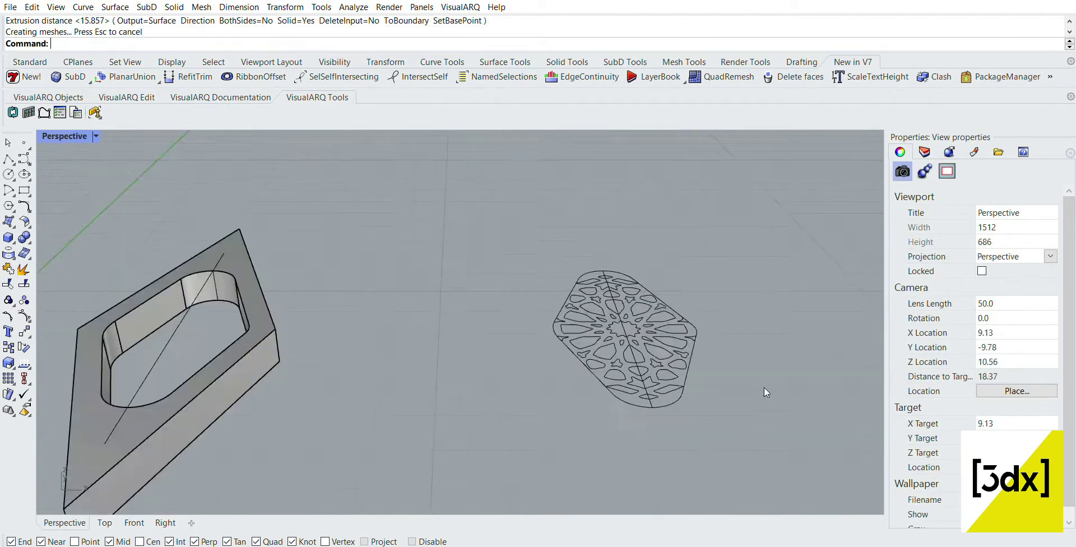
- Extrude all curves of the patterned ornament except its centre line into a thin perforated solid
scroll(765, 388, up, 6)
drag(732, 425, 278, 135)
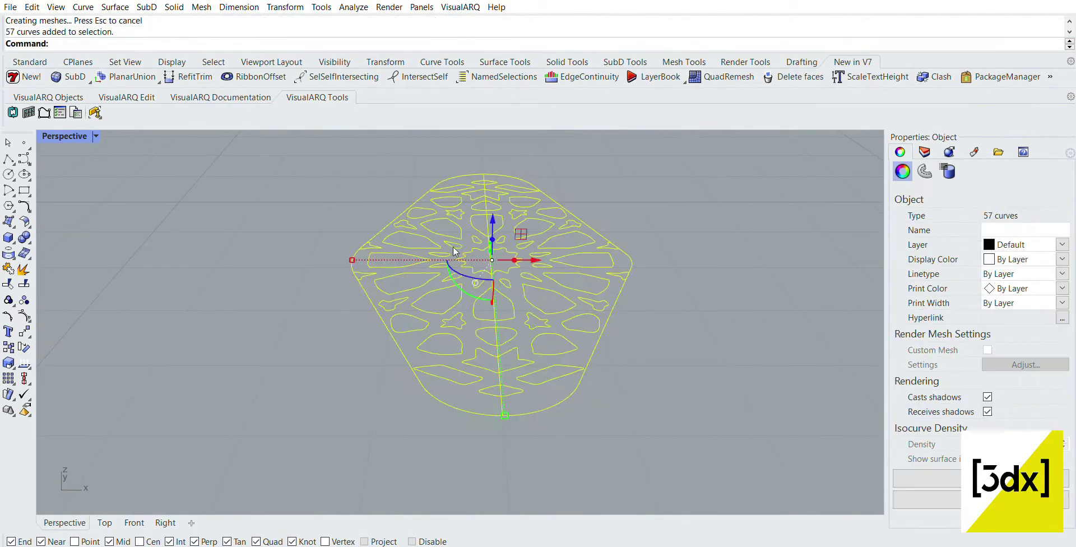
ctrl+click(499, 349)
right_drag(500, 349, 667, 354)
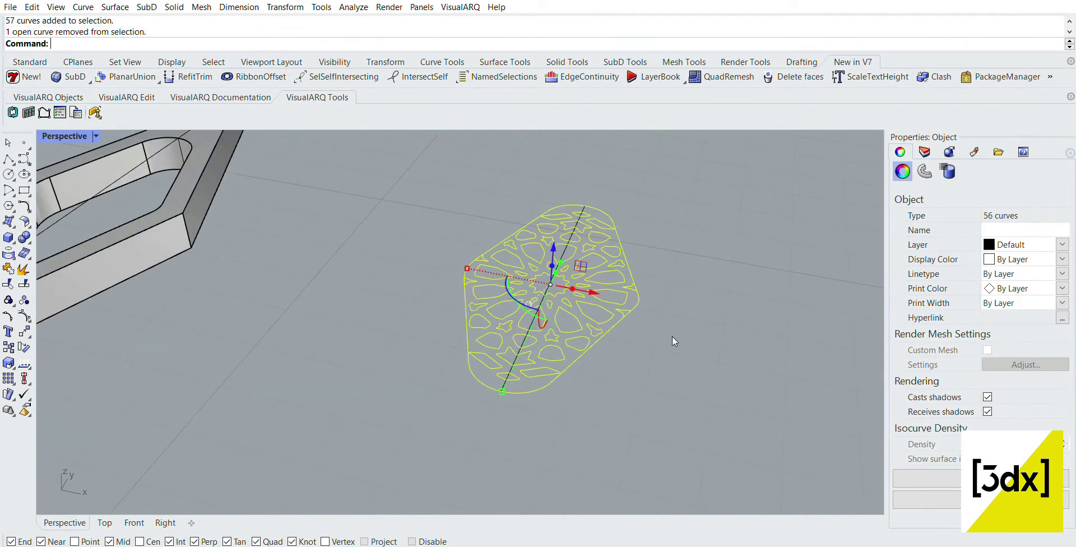
text(extrudecrv)
key(Return)
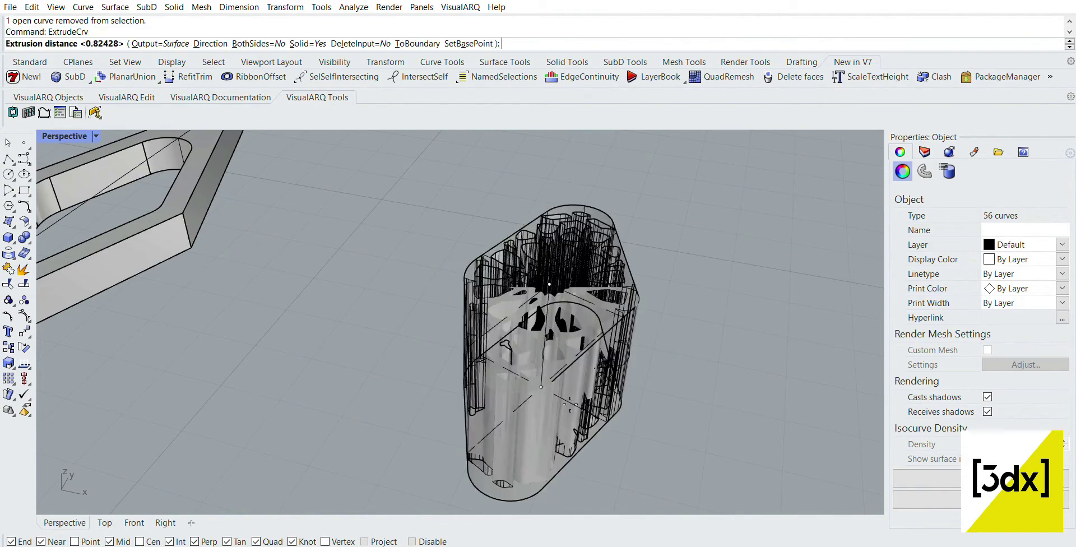
scroll(664, 300, up, 5)
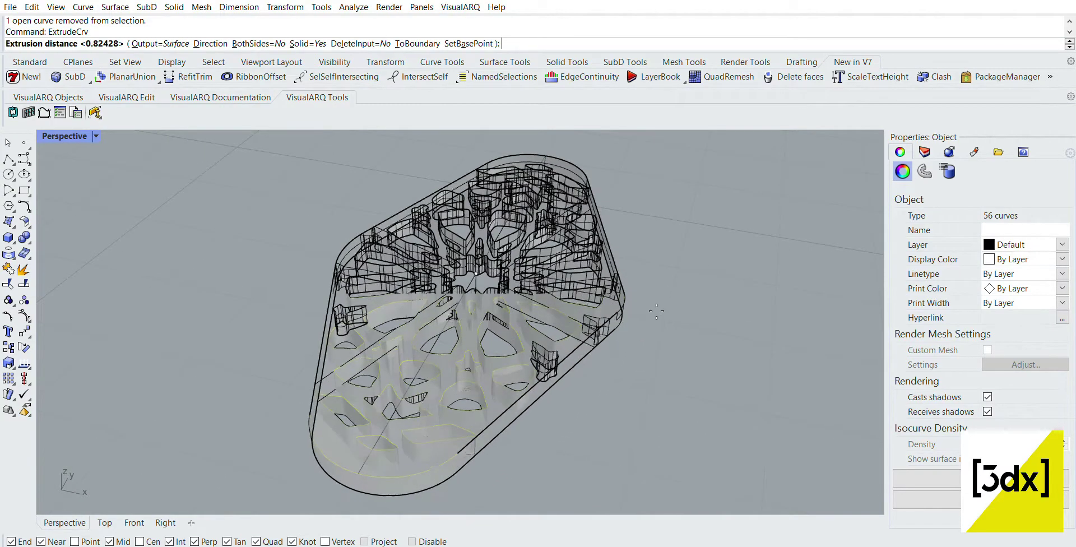
click(656, 308)
click(650, 303)
mouse_move(649, 303)
right_down()
mouse_move(559, 392)
mouse_move(527, 359)
right_up()
scroll(510, 267, down, 18)
scroll(500, 274, up, 20)
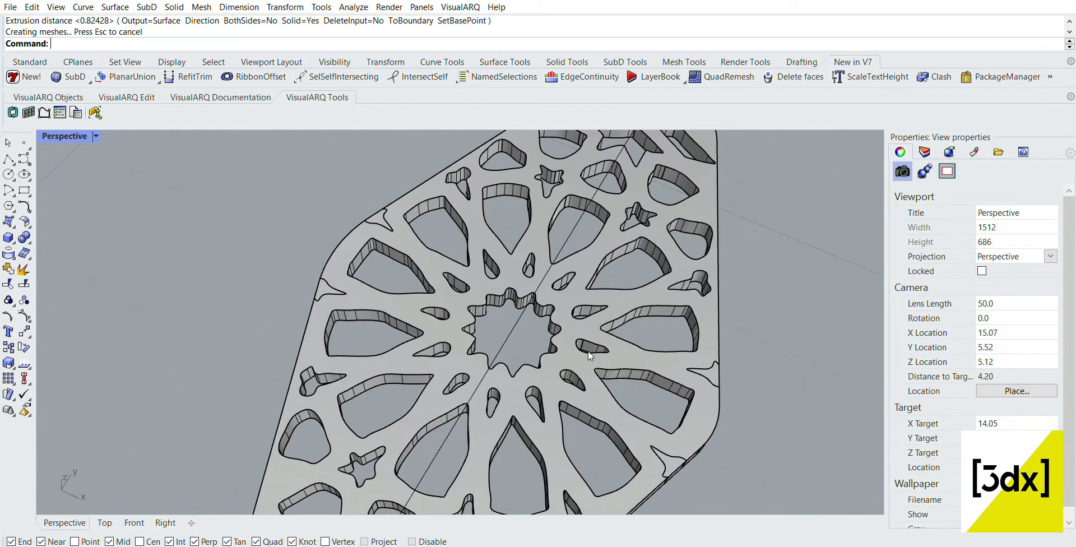
click(589, 355)
scroll(589, 354, down, 5)
key(Escape)
scroll(712, 354, up, 5)
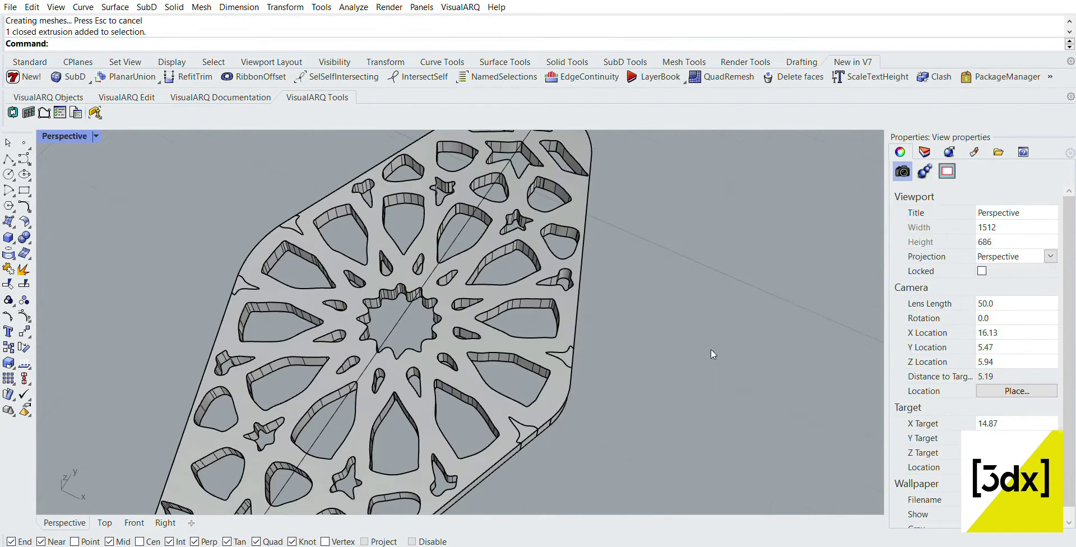
- Copy the extruded ornament from its centre to the centre of the diamond frame's opening
click(473, 322)
text(Mo)
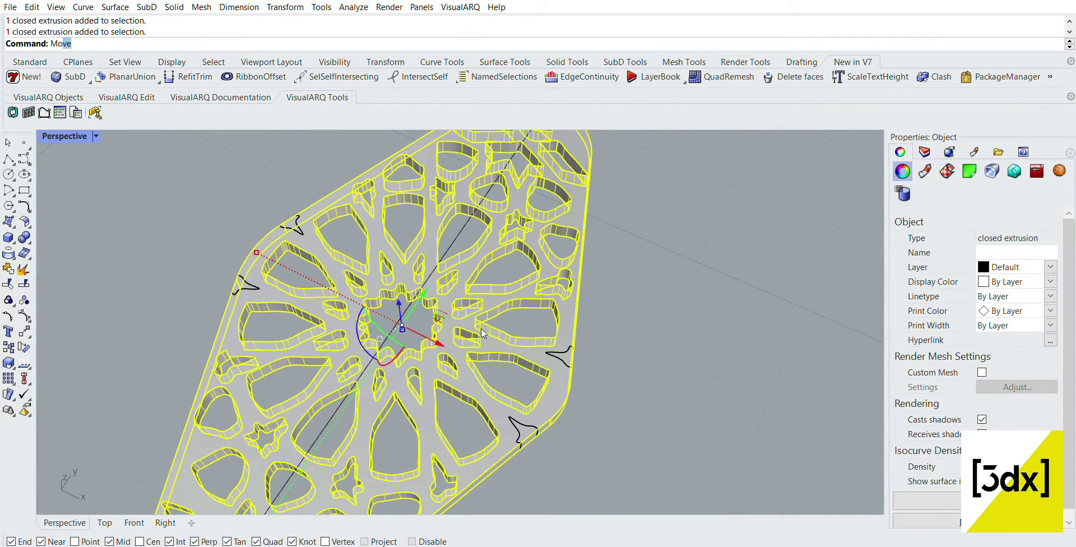
key(BackSpace)
key(BackSpace)
key(BackSpace)
text(Cop)
key(Return)
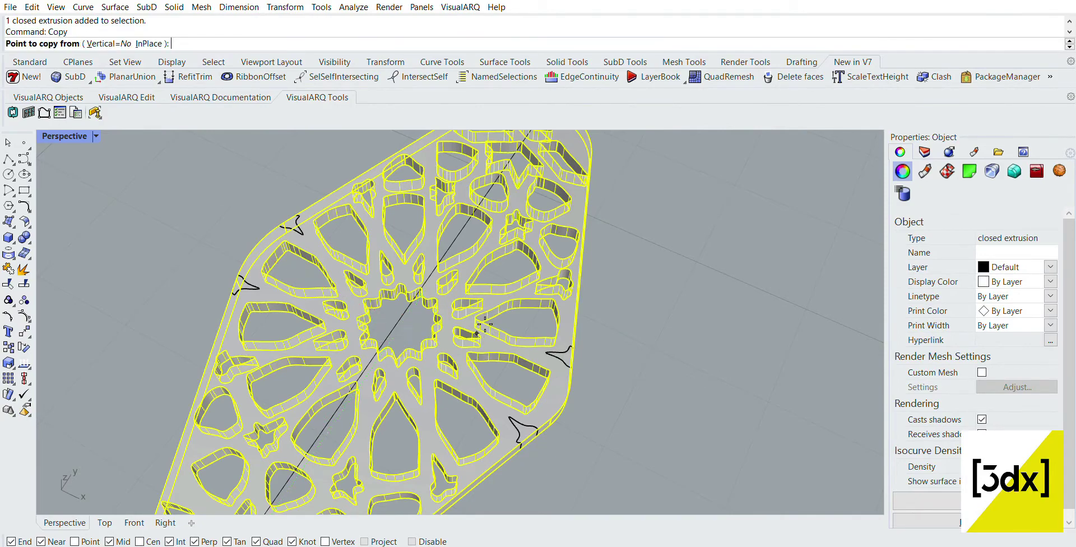
click(402, 319)
scroll(650, 353, down, 16)
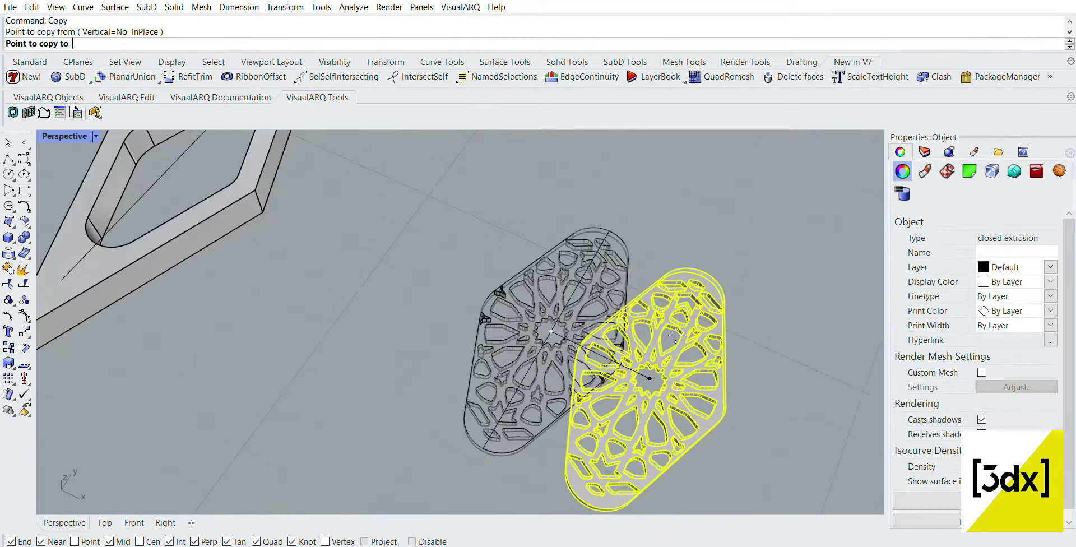
scroll(435, 258, up, 7)
click(442, 263)
right_click(596, 237)
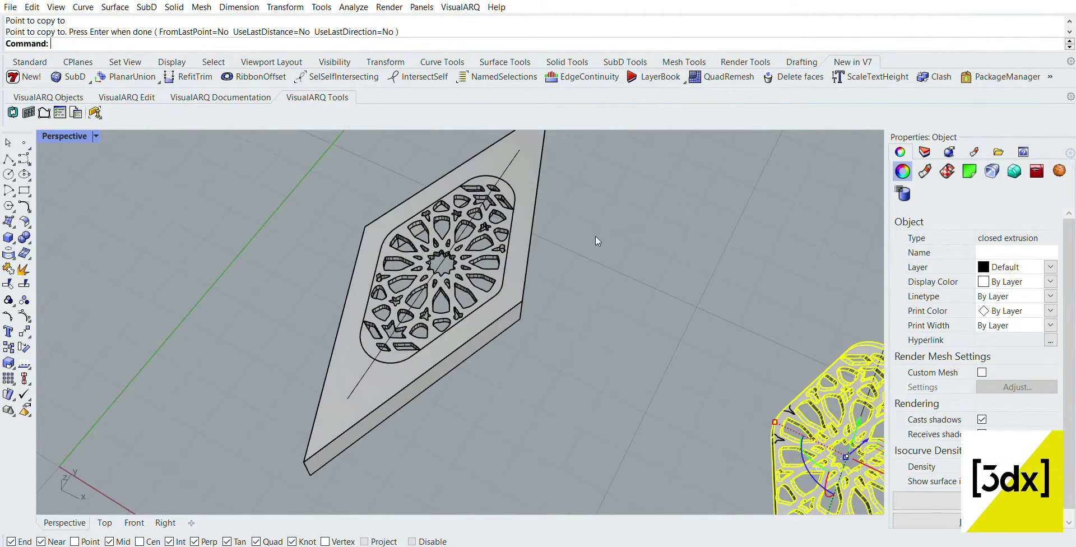
click(595, 236)
- Lower the copied ornament vertically so that it sits slightly recessed below the frame's top face
scroll(578, 201, down, 6)
right_drag(578, 201, 681, 253)
scroll(325, 345, up, 14)
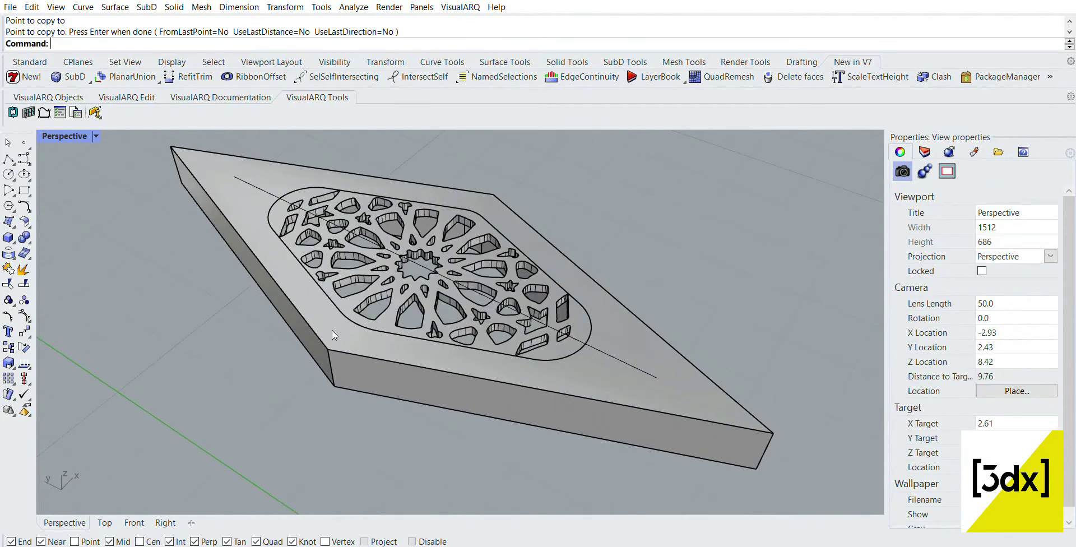
click(395, 283)
drag(432, 226, 434, 216)
key(Escape)
right_drag(433, 213, 651, 170)
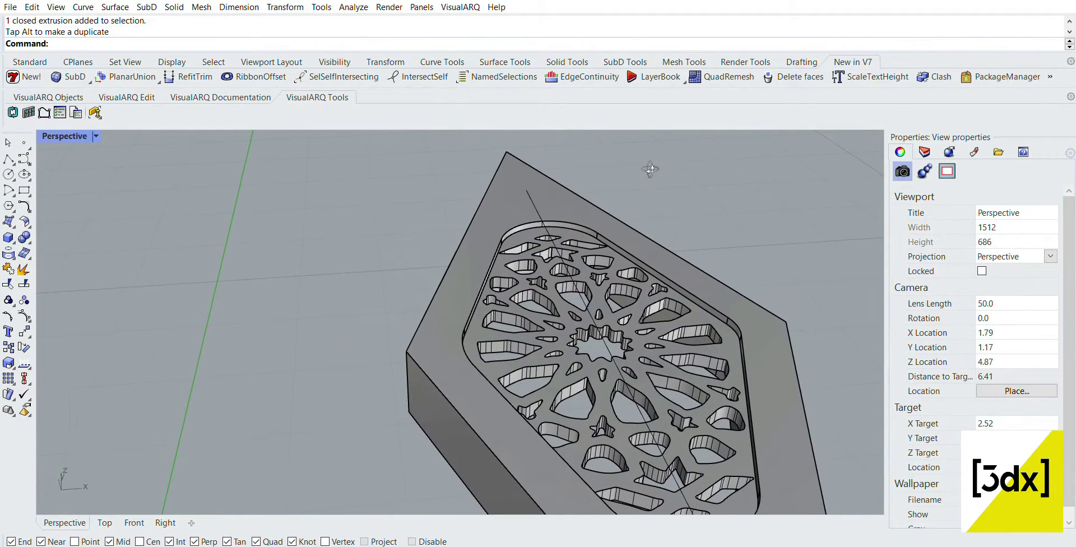
right_drag(411, 230, 493, 358)
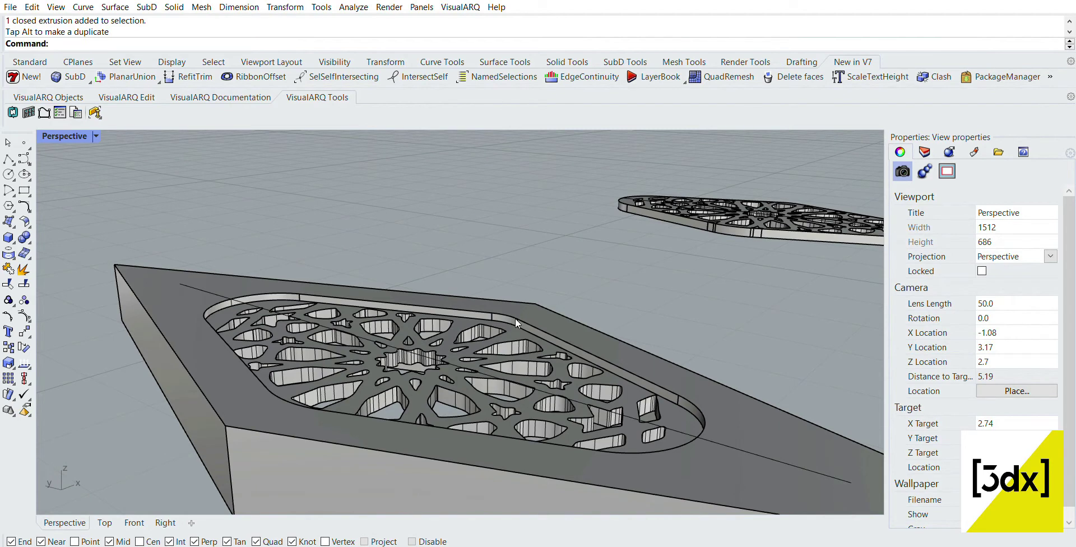
right_drag(516, 319, 522, 365)
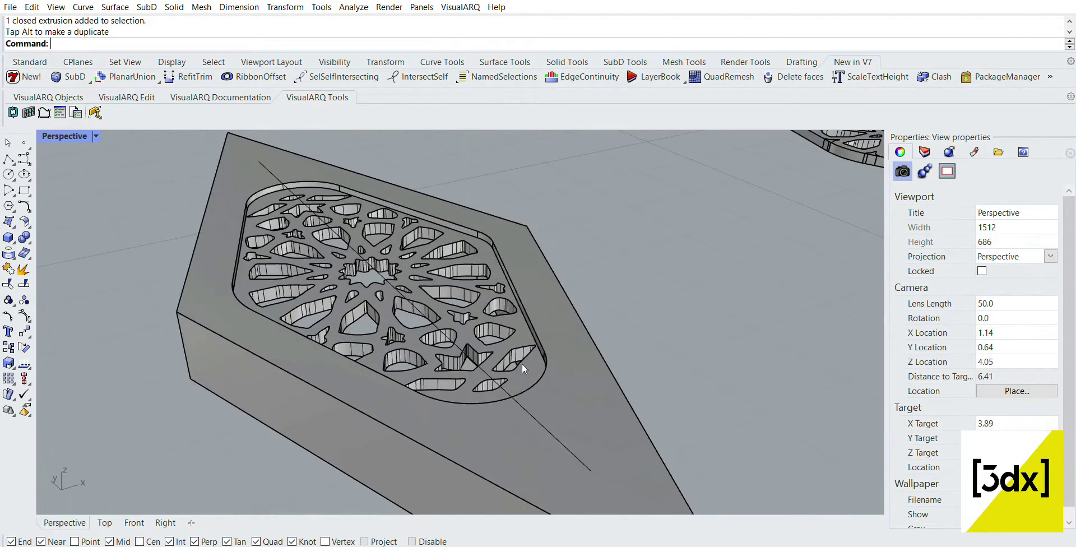
scroll(499, 236, up, 5)
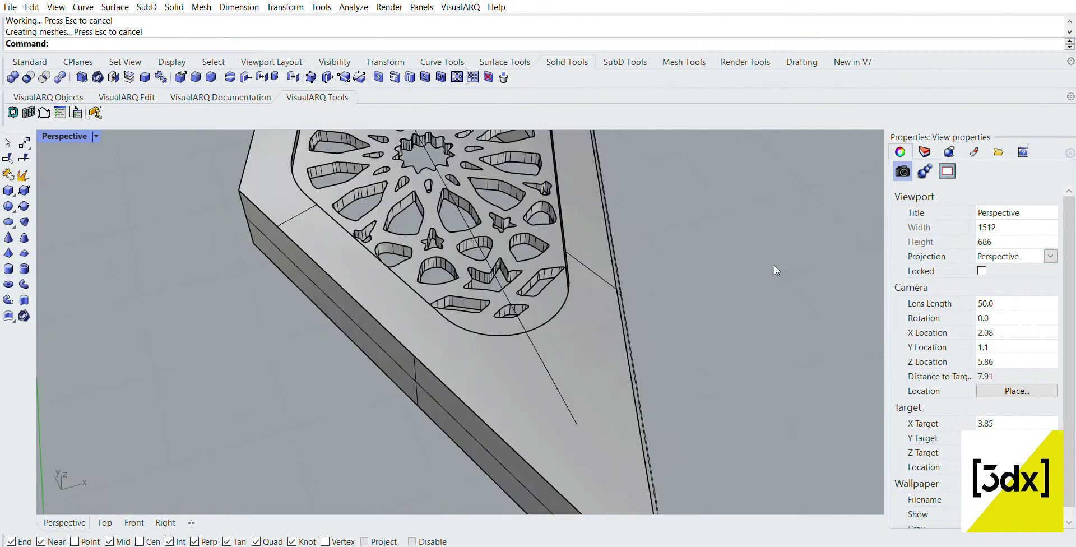
- Undo the last edge fillet on the diamond frame
key(ctrl+z)
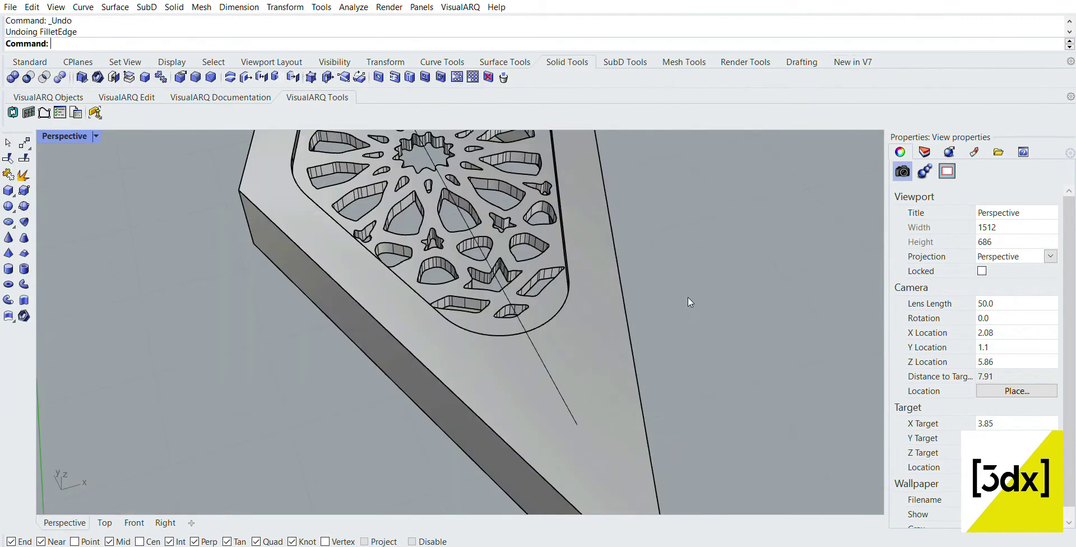
scroll(617, 251, up, 2)
scroll(591, 192, down, 2)
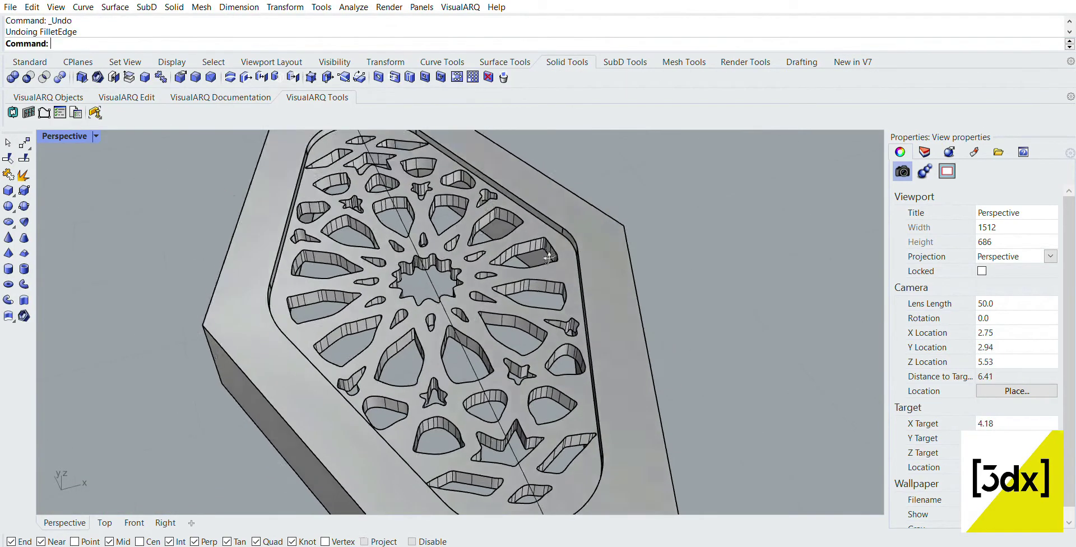
right_drag(562, 263, 563, 225)
right_click(563, 224)
key(Escape)
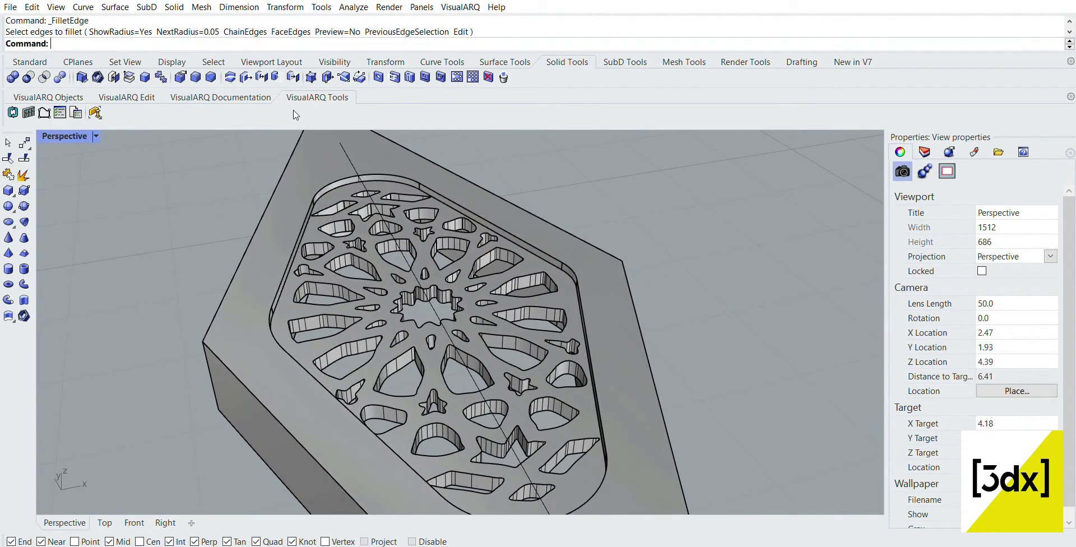
- Fillet the top rim edges all around the diamond frame's rounded opening with radius 0.05
click(195, 76)
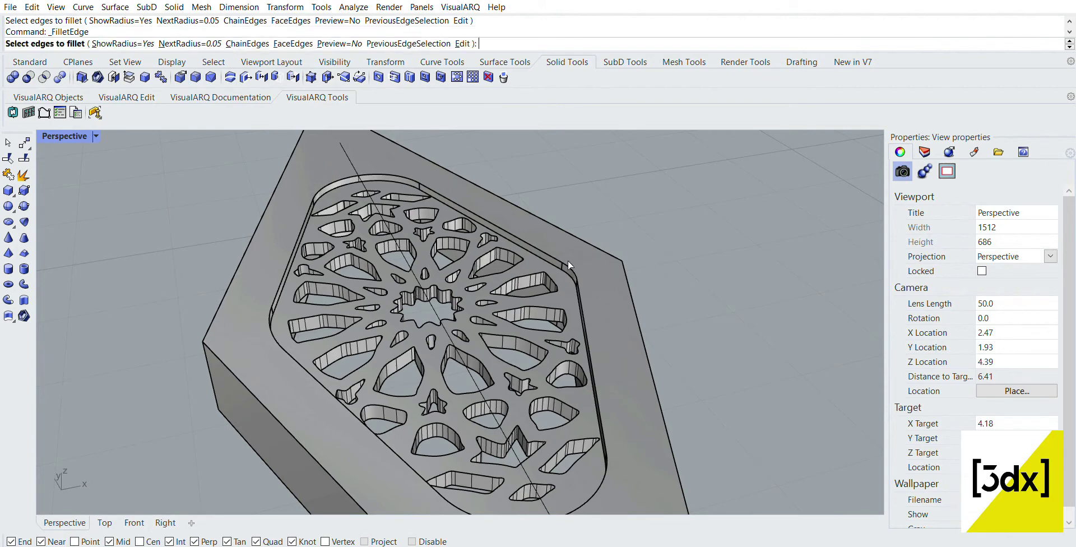
scroll(536, 196, up, 6)
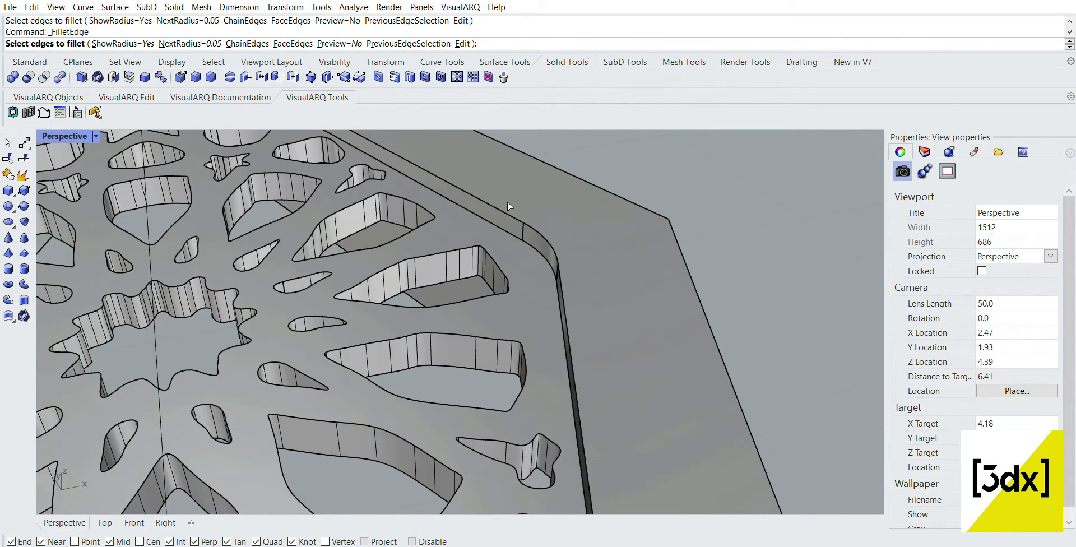
click(530, 213)
click(558, 264)
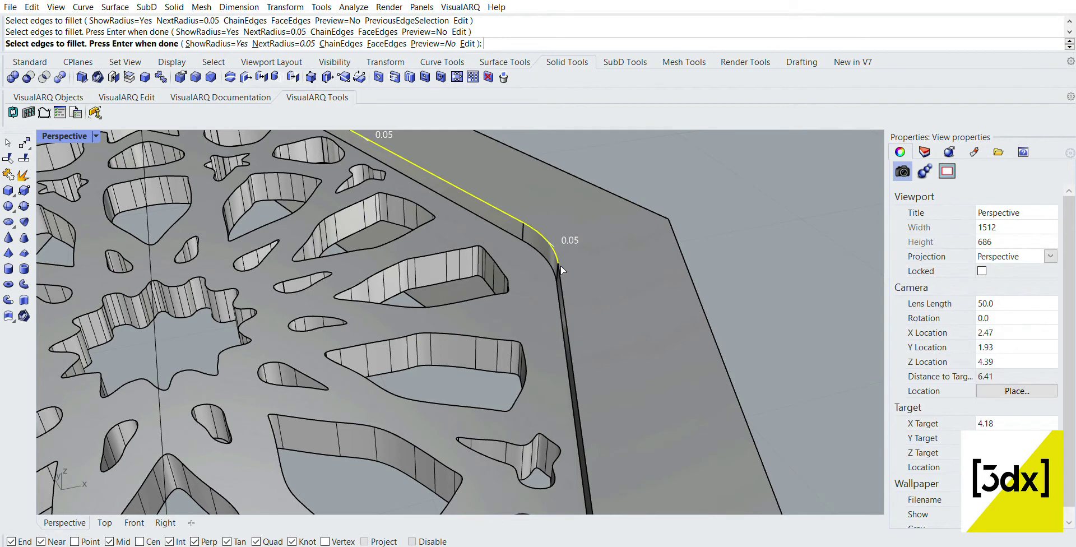
click(560, 266)
scroll(583, 236, down, 3)
scroll(643, 295, down, 3)
scroll(645, 462, up, 3)
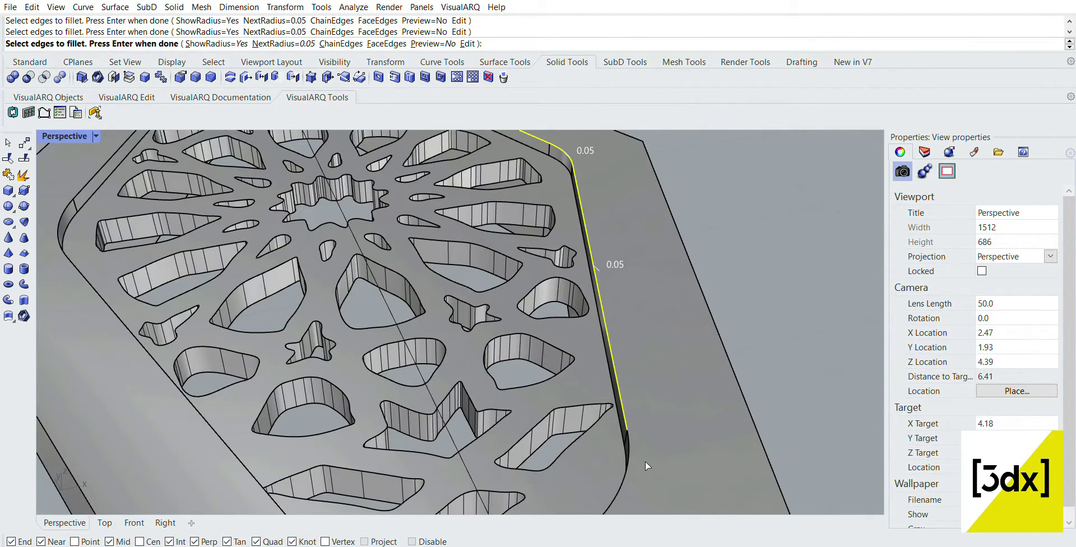
click(630, 442)
scroll(641, 386, down, 3)
scroll(469, 412, up, 2)
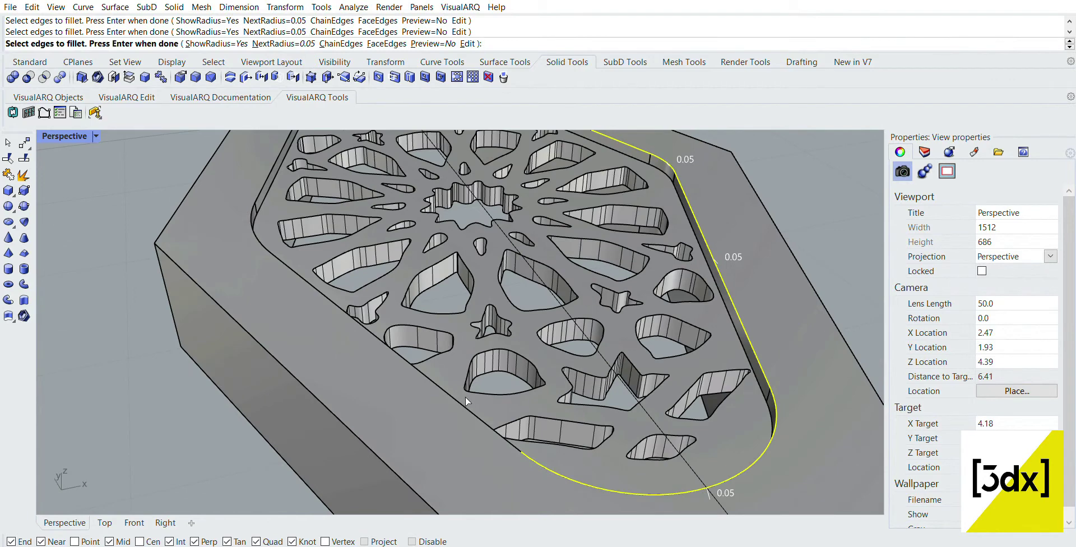
click(465, 397)
scroll(318, 338, down, 3)
scroll(270, 278, up, 3)
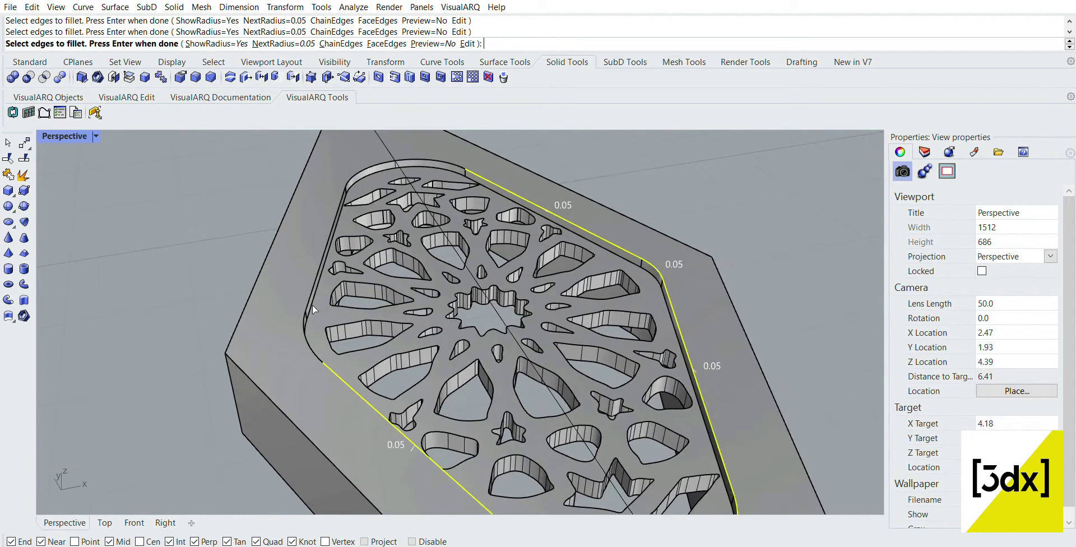
click(311, 305)
click(312, 278)
scroll(363, 156, down, 3)
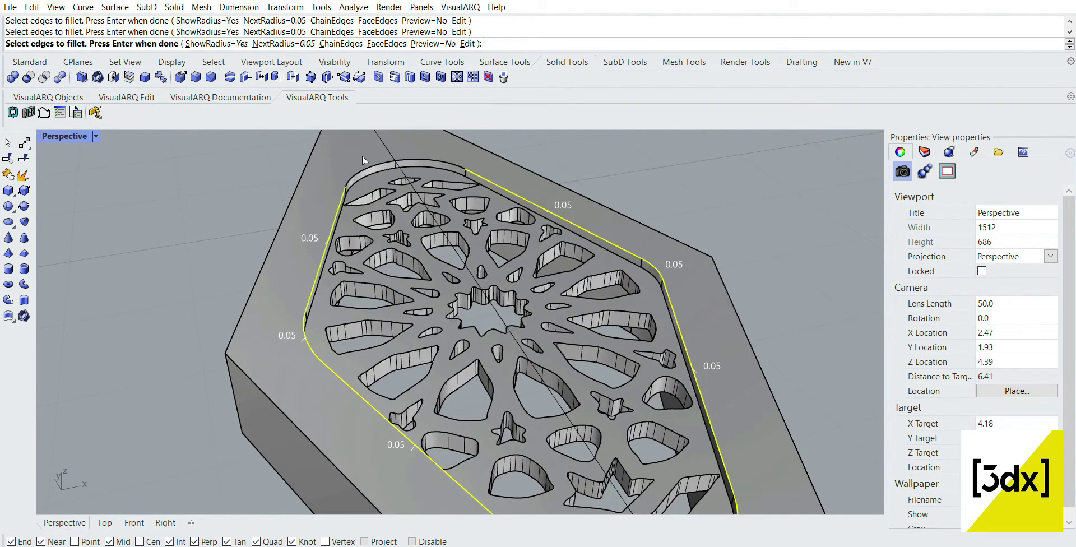
right_drag(373, 163, 469, 250)
scroll(468, 250, up, 4)
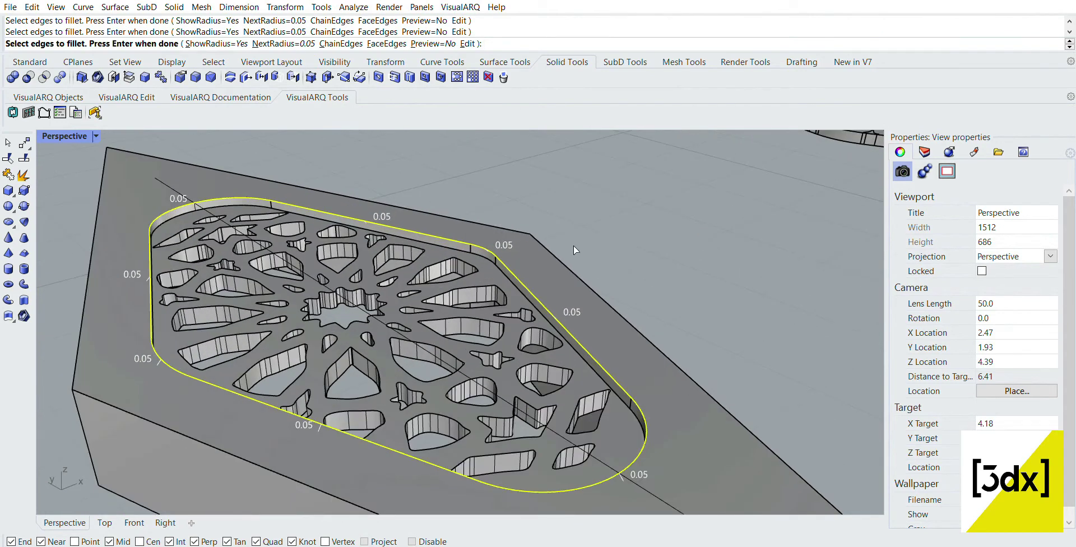
key(Return)
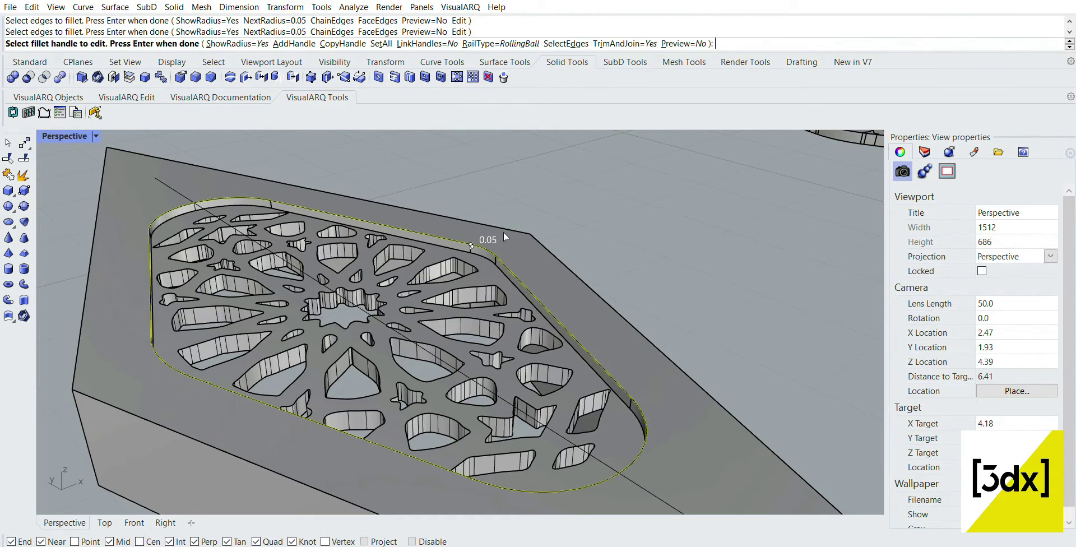
key(Return)
right_drag(507, 233, 547, 310)
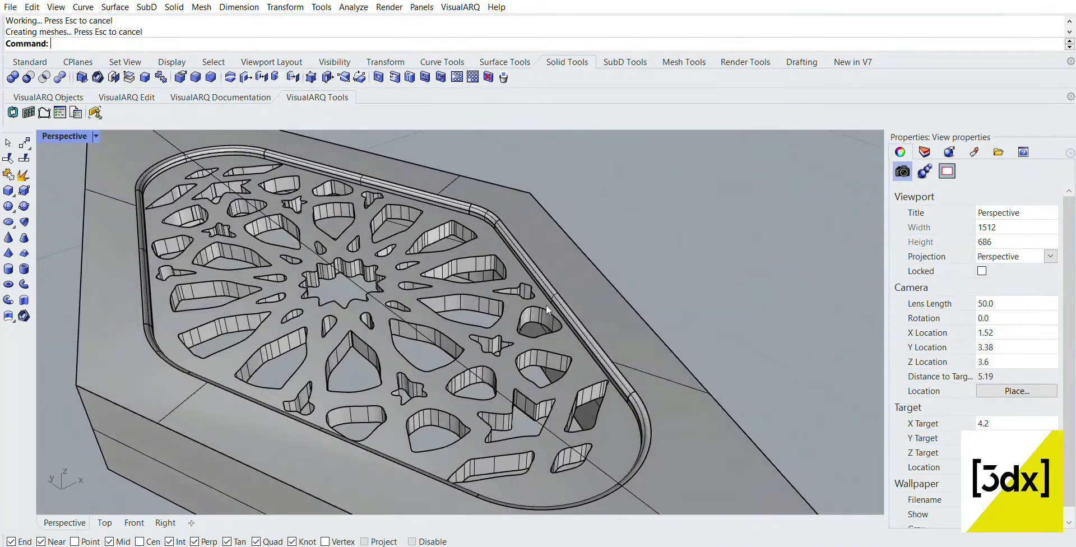
- Hide the centre line that crosses the recessed ornament in the frame
scroll(364, 273, down, 8)
scroll(364, 287, up, 8)
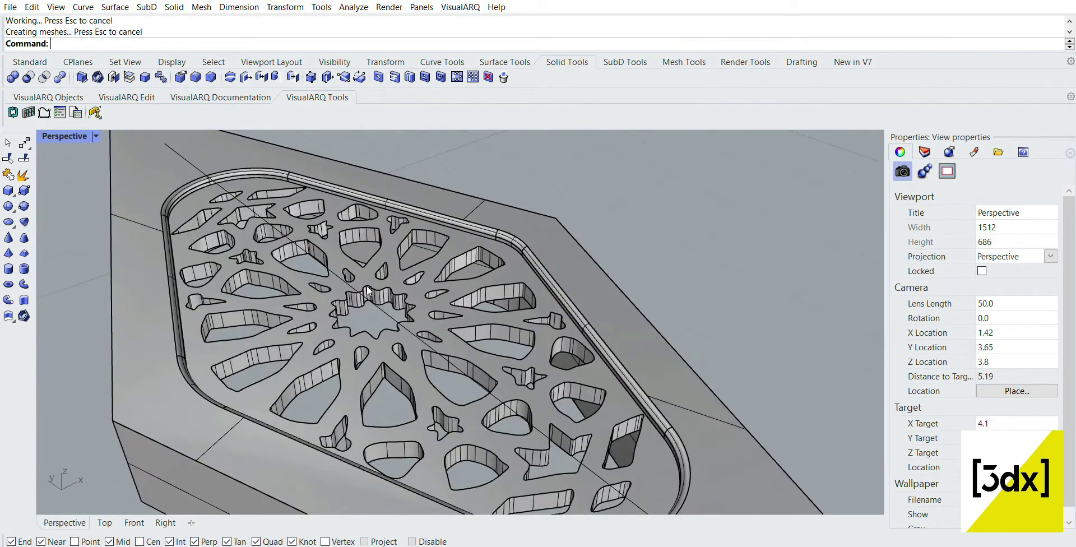
click(376, 297)
key(ctrl+h)
scroll(346, 286, down, 10)
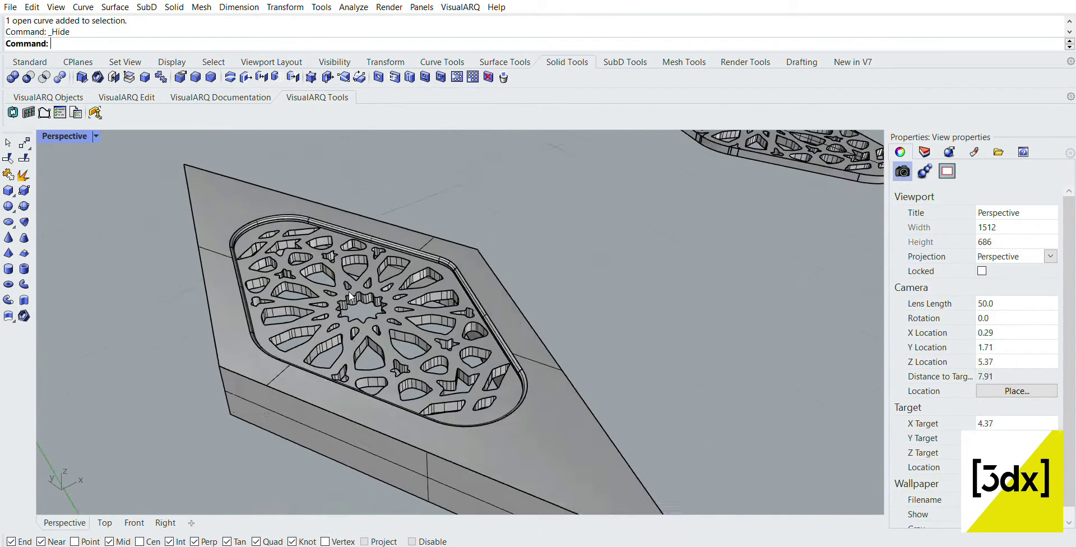
right_drag(504, 314, 430, 299)
scroll(437, 294, down, 3)
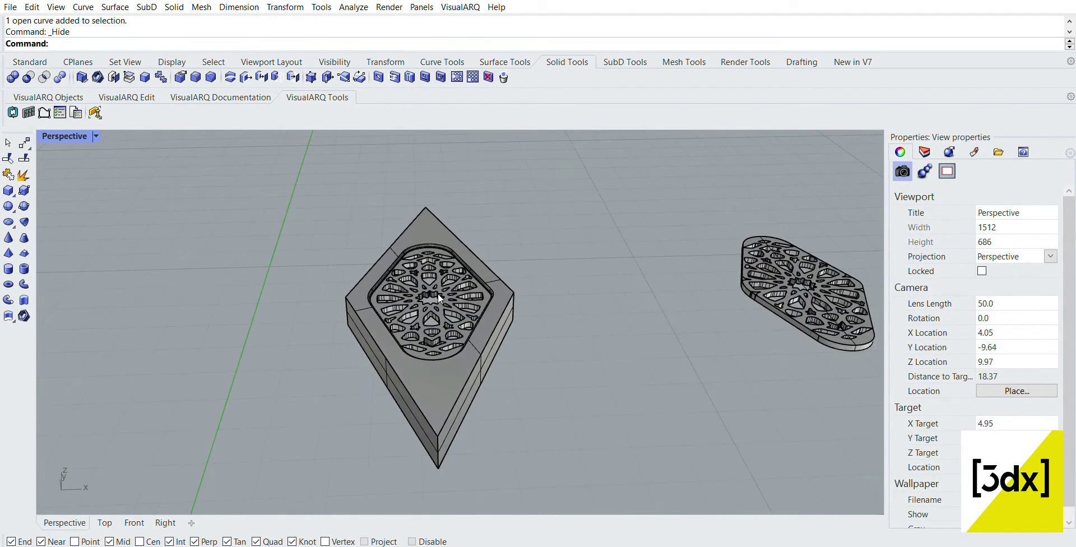
scroll(438, 294, up, 8)
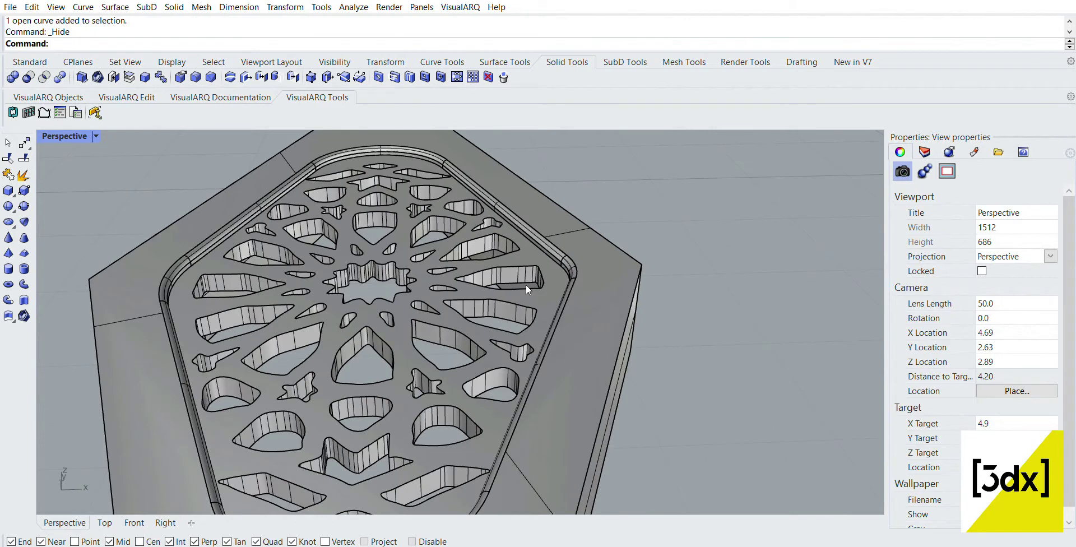
- Undo the hiding of the centre line and the fillet of the opening's rim
key(ctrl+z)
key(ctrl+z)
scroll(538, 285, down, 5)
right_drag(448, 320, 490, 325)
scroll(490, 324, down, 11)
right_drag(560, 344, 516, 338)
scroll(517, 346, down, 8)
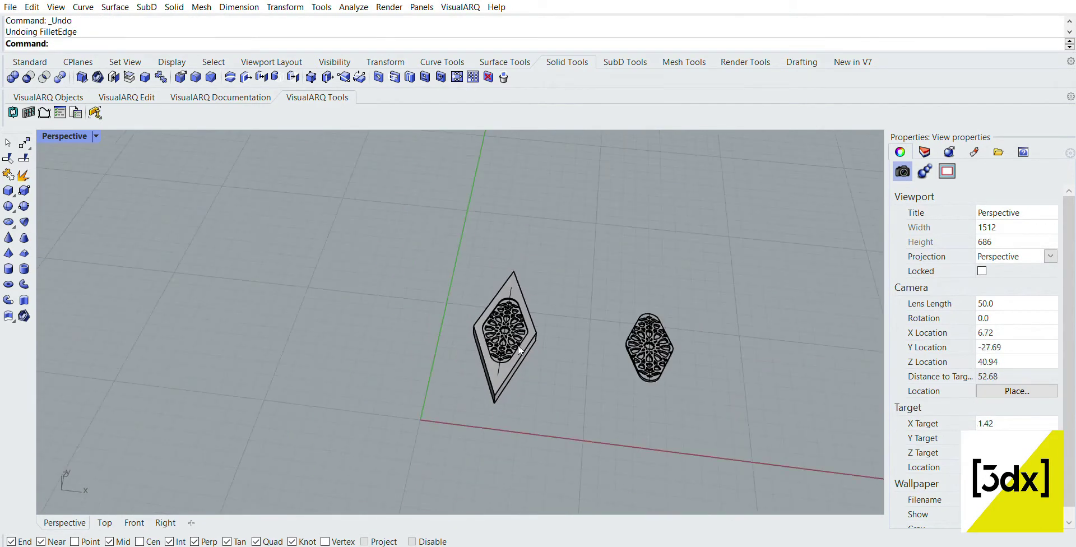
- Duplicate the unfilleted diamond frame with its ornament and centre line, placing one set beside the other as a spare
scroll(517, 348, up, 4)
drag(413, 207, 607, 447)
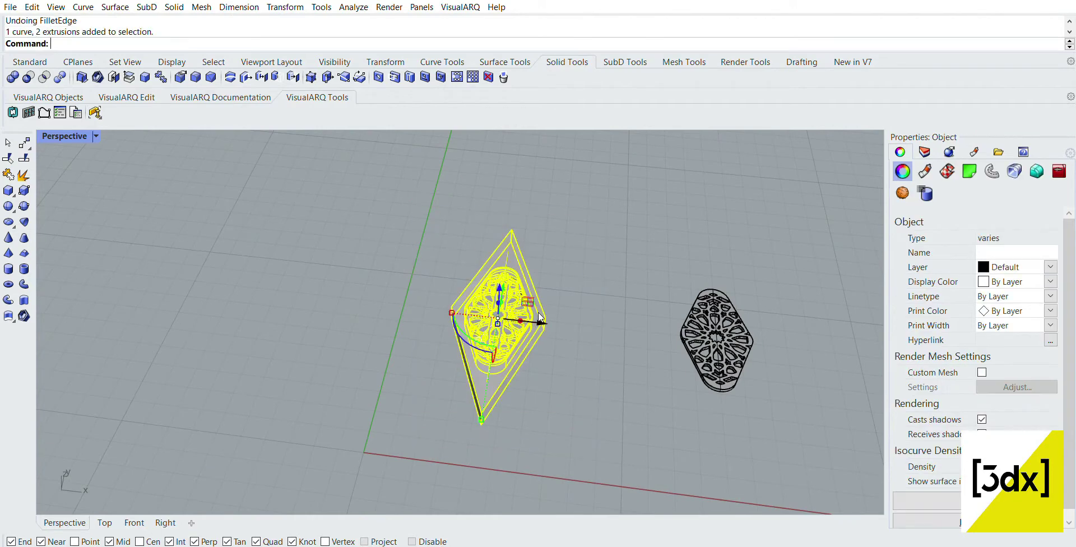
drag(543, 315, 244, 281)
key(alt)
right_drag(296, 245, 410, 277)
click(412, 275)
scroll(412, 274, up, 11)
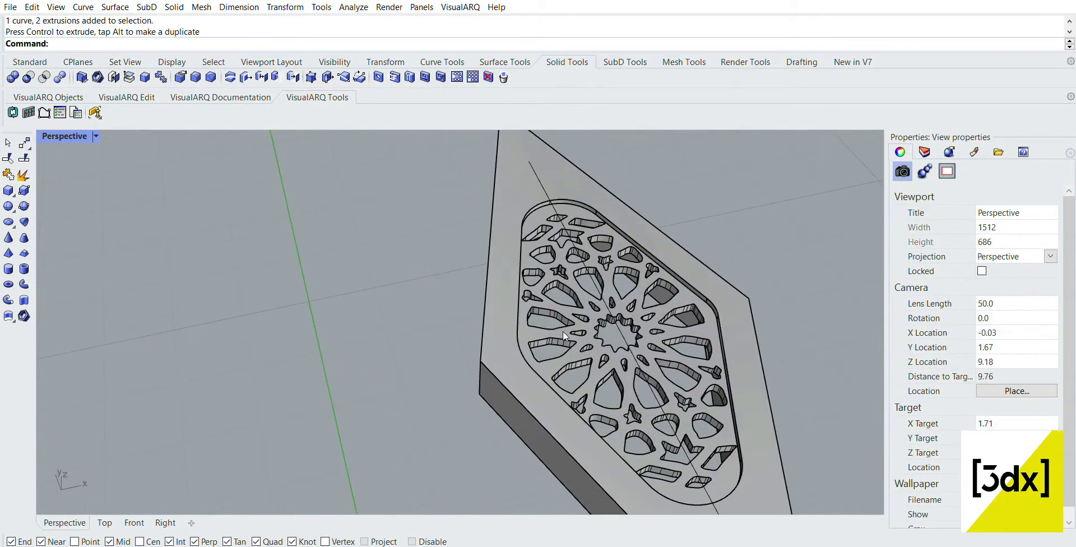
- Fillet all top rim edges of the rounded opening on one of the two diamond frames with radius 0.05
right_drag(563, 331, 628, 271)
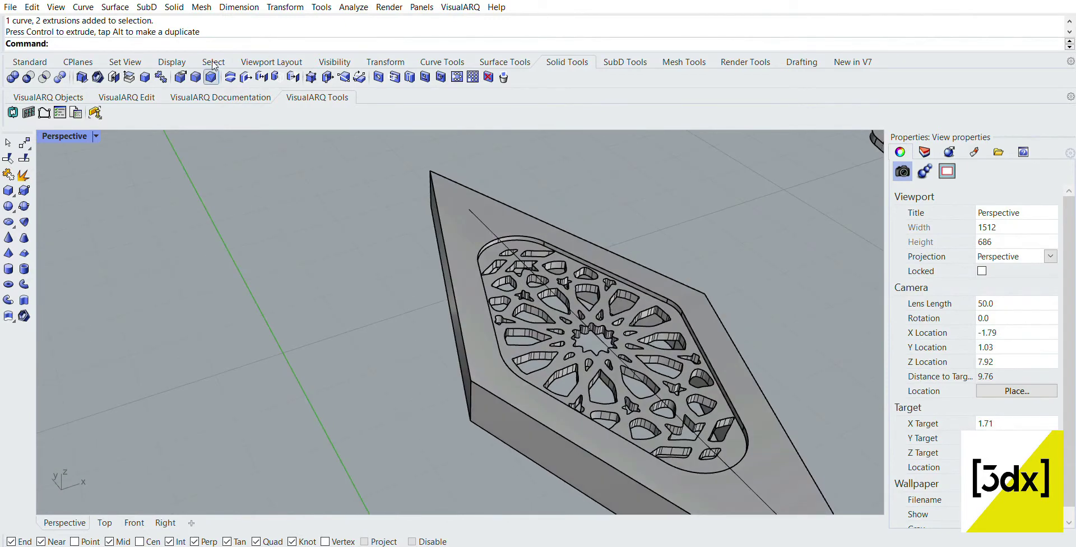
click(195, 76)
scroll(747, 388, up, 3)
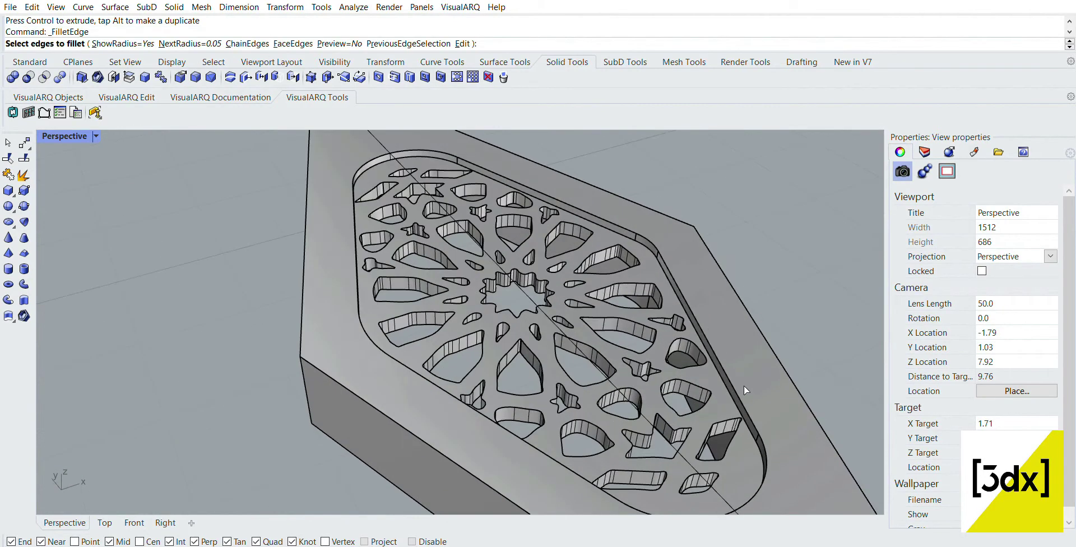
click(743, 401)
click(762, 431)
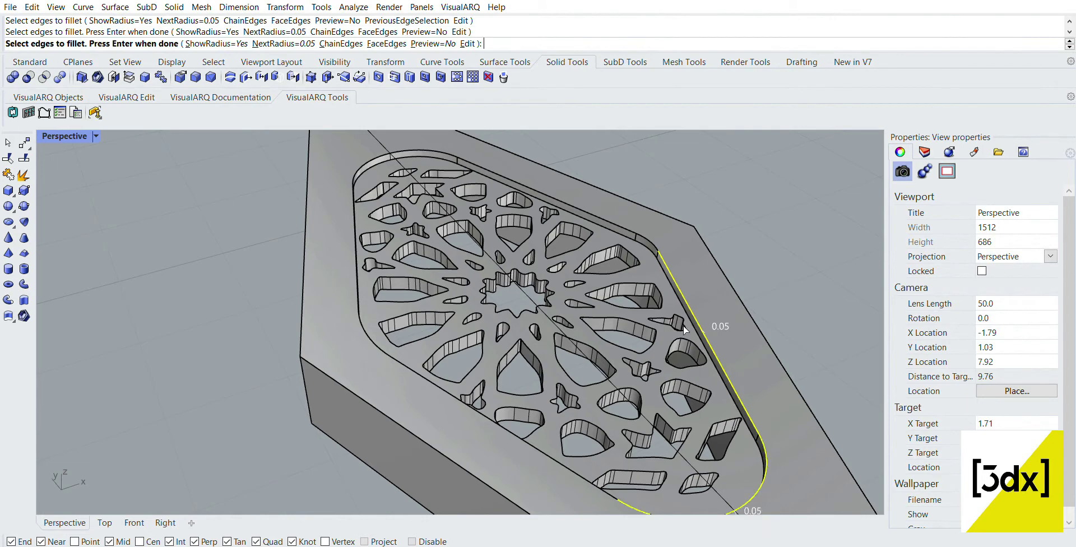
click(646, 228)
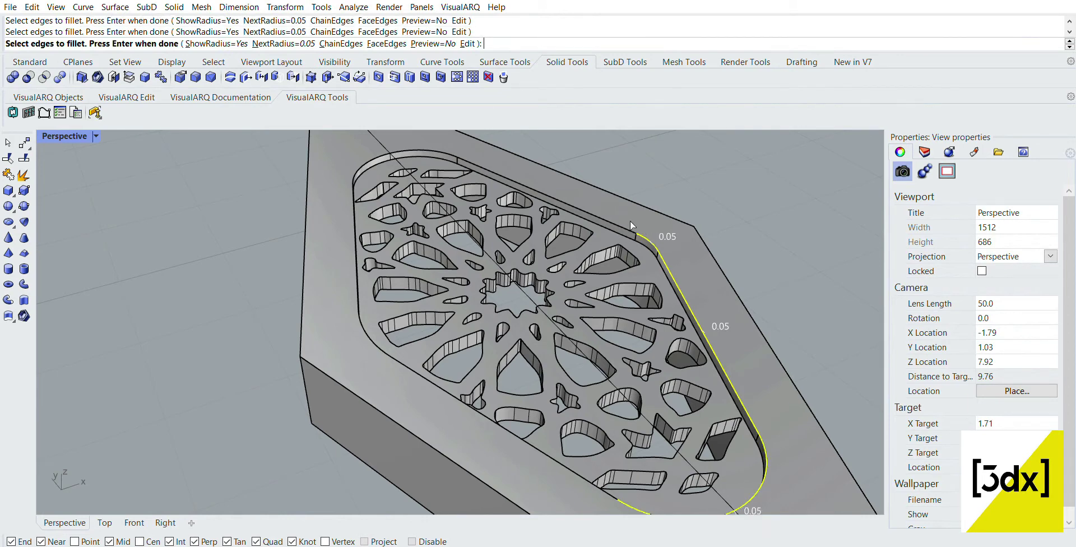
click(617, 213)
click(411, 147)
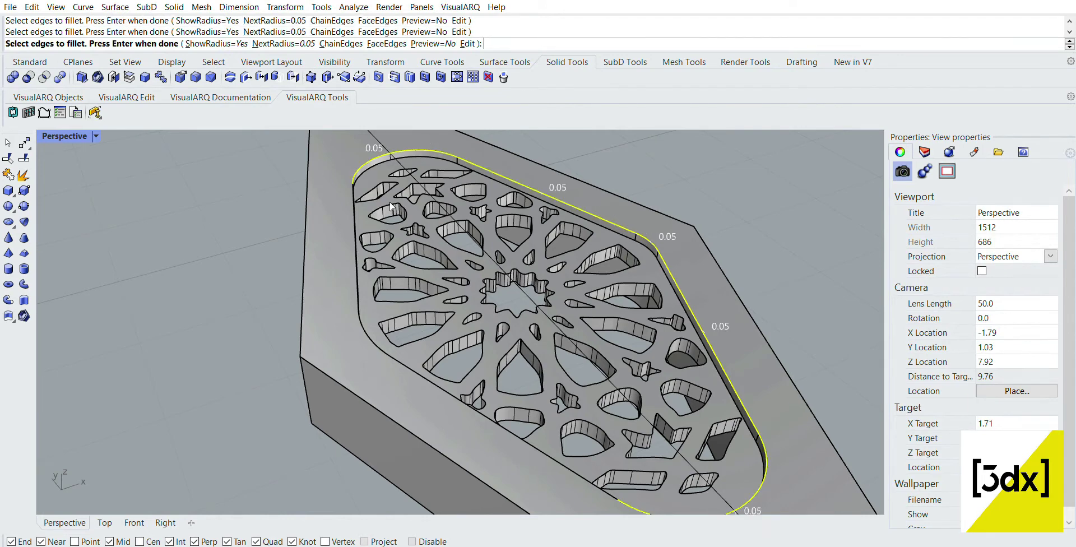
click(354, 206)
right_drag(472, 240, 483, 295)
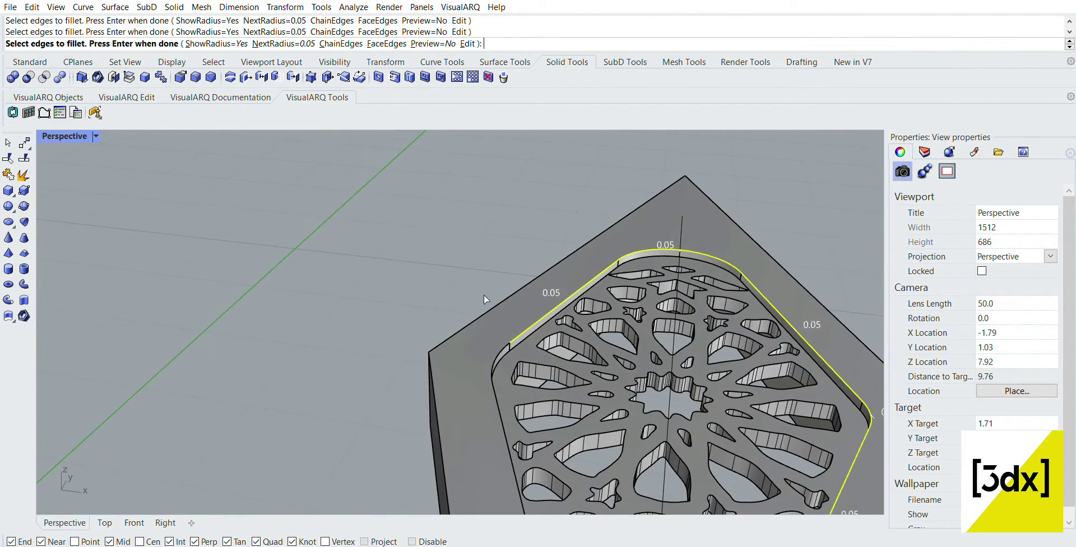
scroll(504, 347, up, 3)
click(497, 345)
scroll(439, 352, down, 3)
scroll(443, 359, up, 3)
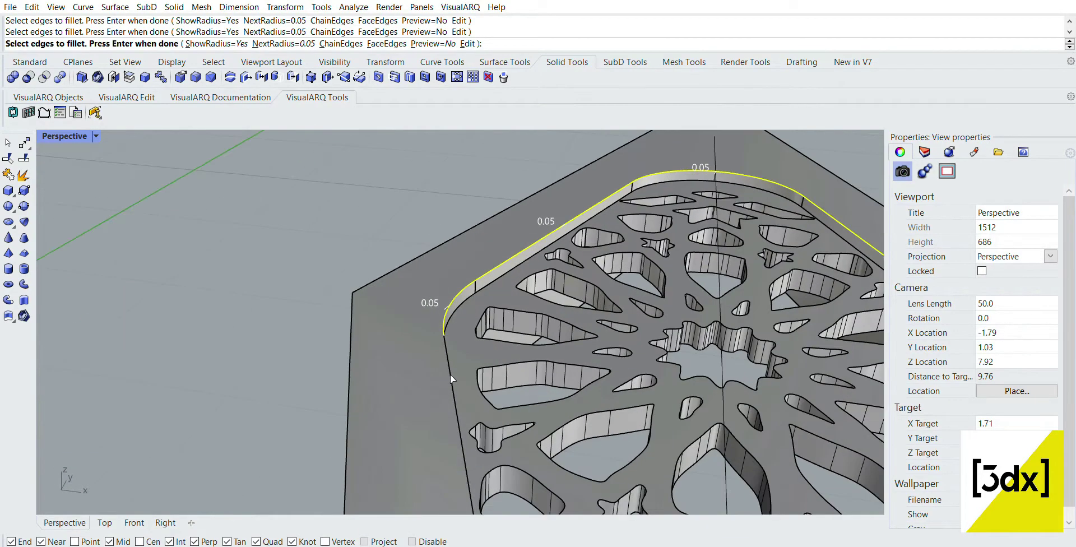
click(453, 380)
scroll(373, 304, down, 5)
right_drag(372, 304, 494, 387)
key(Return)
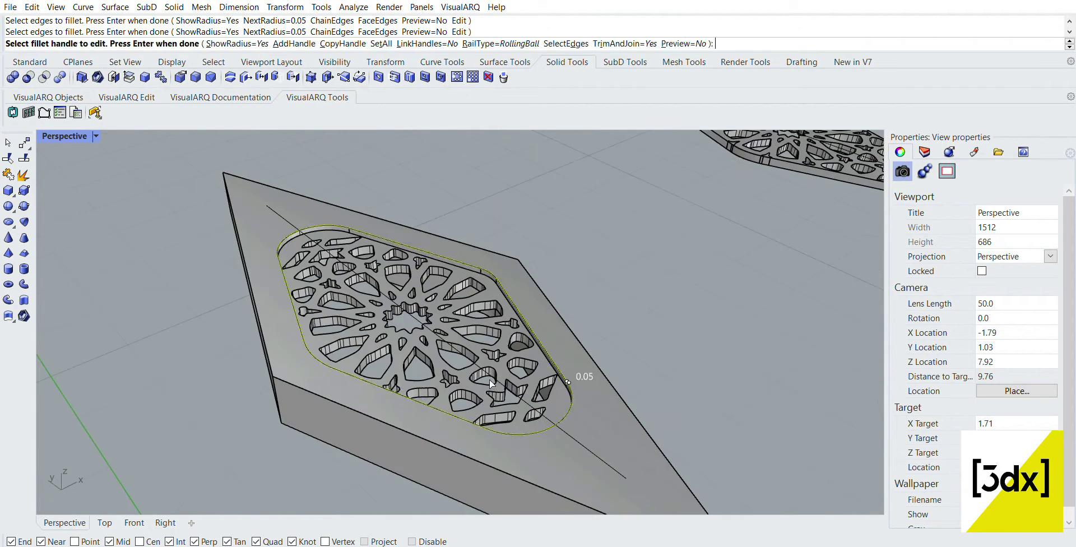
key(Return)
- Move the separate original ornament and its pattern curves farther away from the diamond frames
scroll(571, 392, up, 8)
right_drag(633, 395, 552, 434)
scroll(417, 395, down, 12)
scroll(624, 405, up, 2)
drag(675, 442, 483, 276)
drag(579, 318, 766, 223)
scroll(482, 288, down, 3)
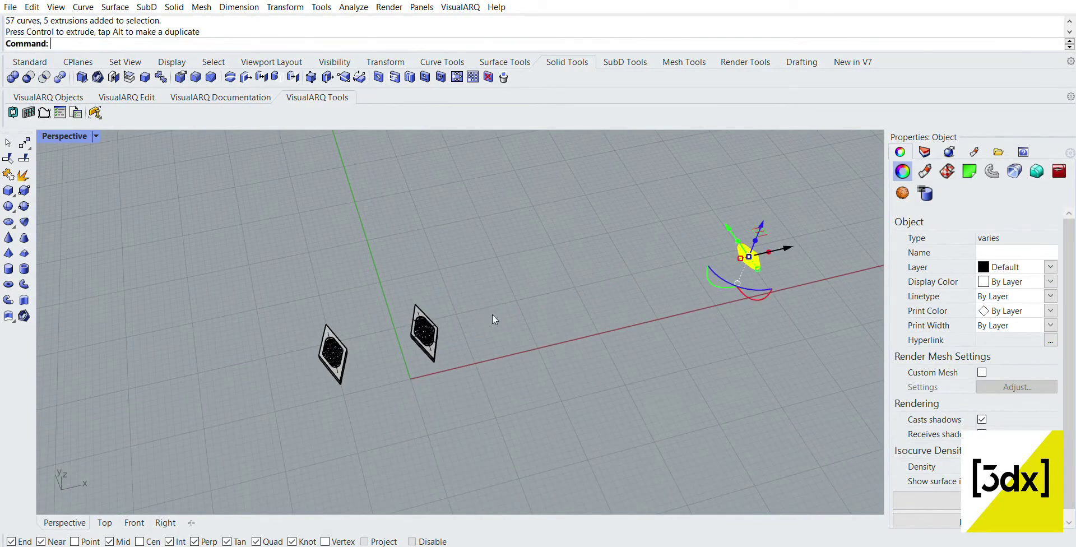
click(492, 316)
- Hide the centre line lying across the ornament of the filleted diamond frame
scroll(443, 334, up, 9)
scroll(386, 318, up, 4)
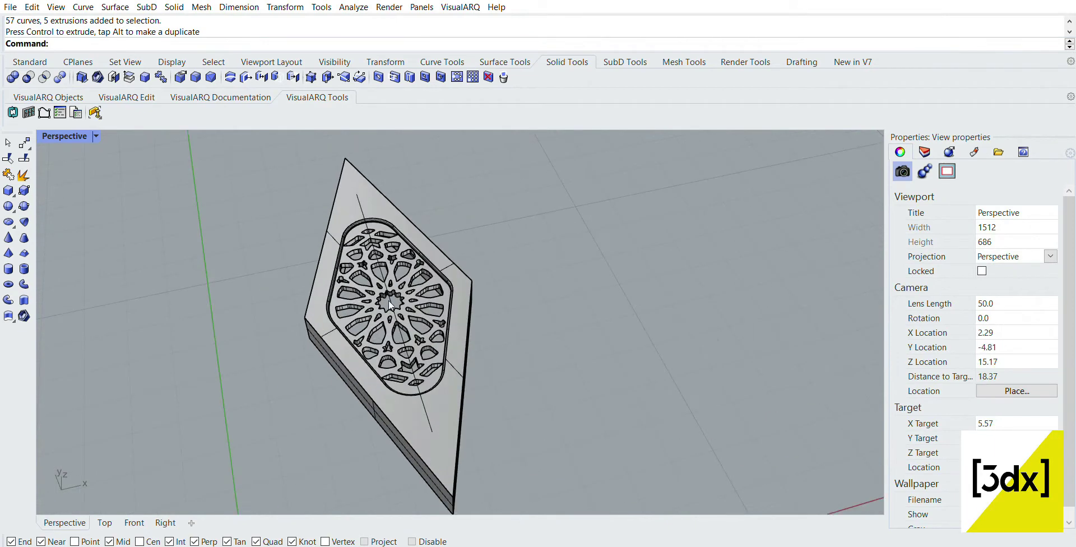
scroll(388, 301, up, 3)
click(392, 286)
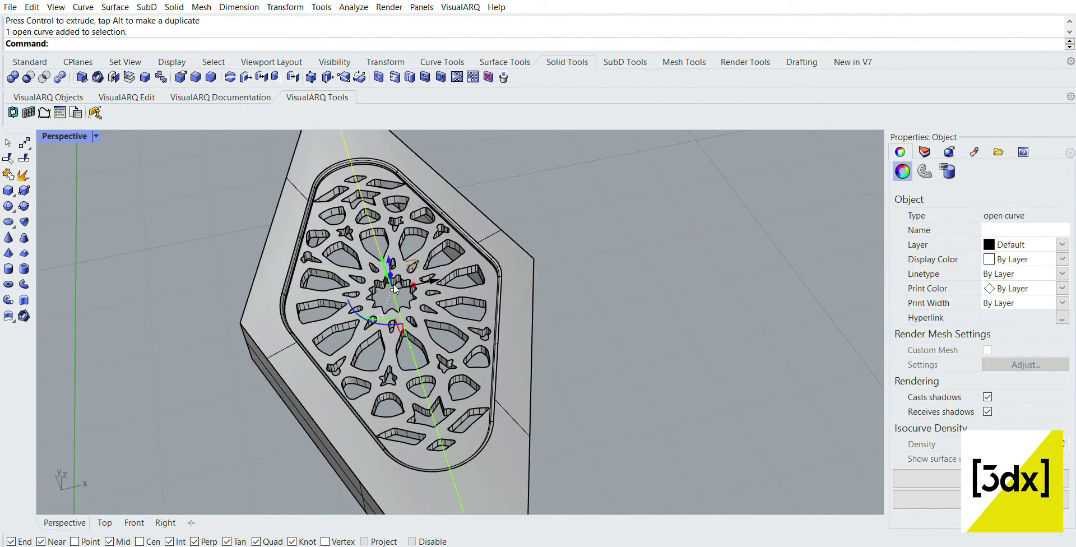
key(ctrl+h)
scroll(563, 392, down, 5)
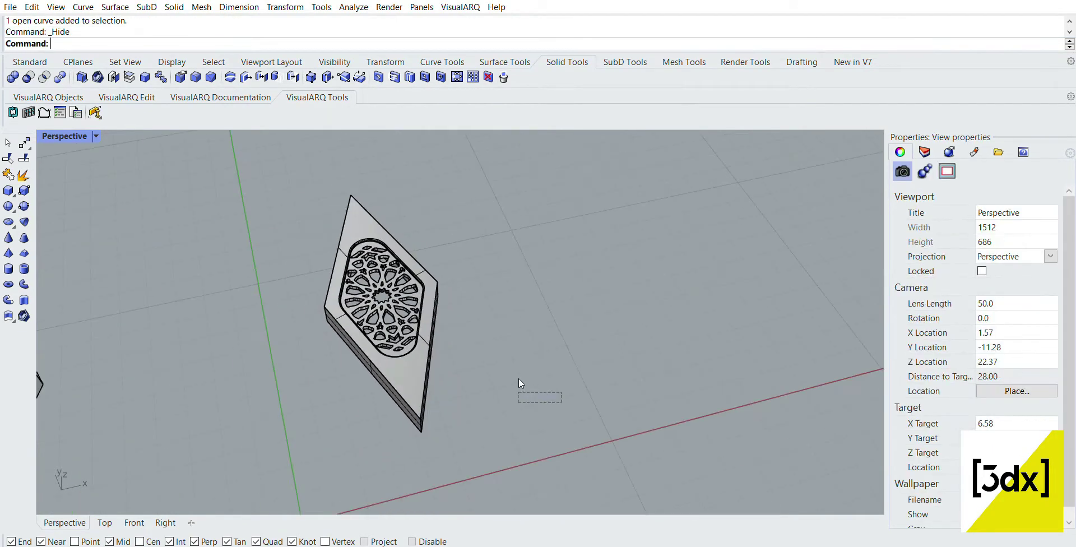
- Group the filleted diamond frame together with its recessed ornament
right_drag(589, 387, 528, 384)
drag(573, 446, 355, 216)
right_drag(388, 222, 453, 252)
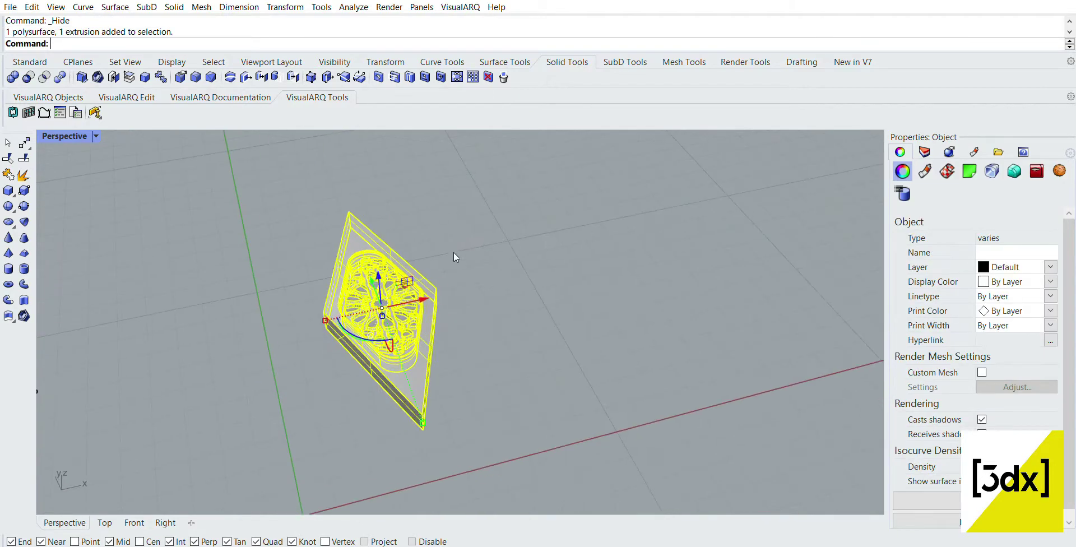
scroll(456, 258, up, 2)
key(ctrl+g)
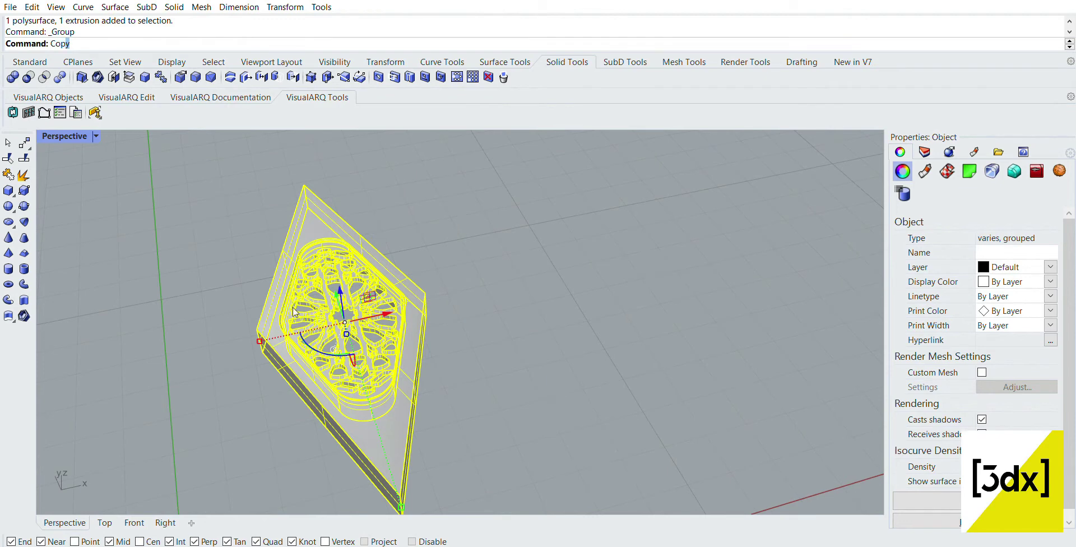
- Create a linear array of 10 grouped frames, spaced from one side corner of the diamond to its opposite side corner
key(Return)
text(L)
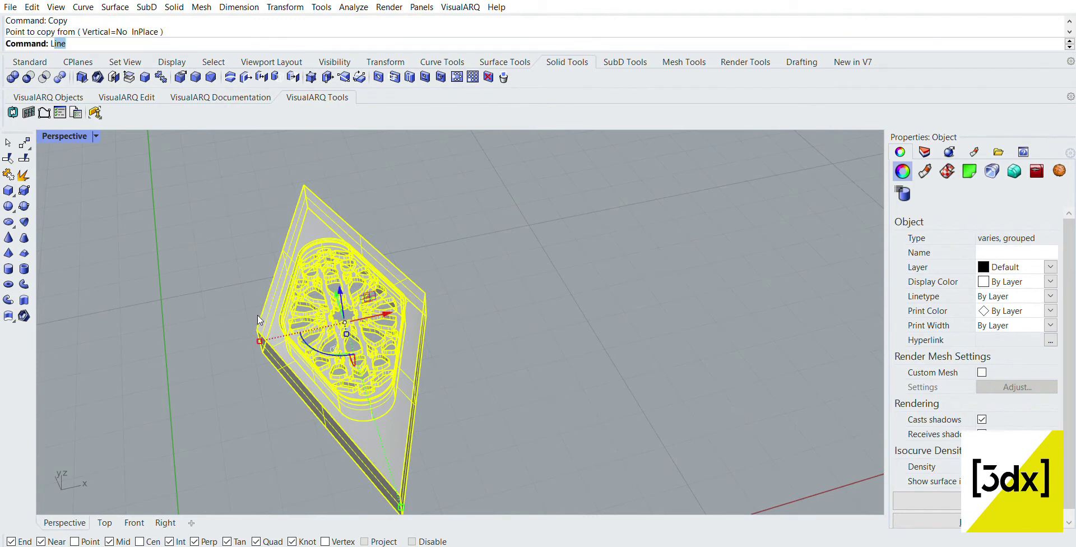
text(inear)
key(Return)
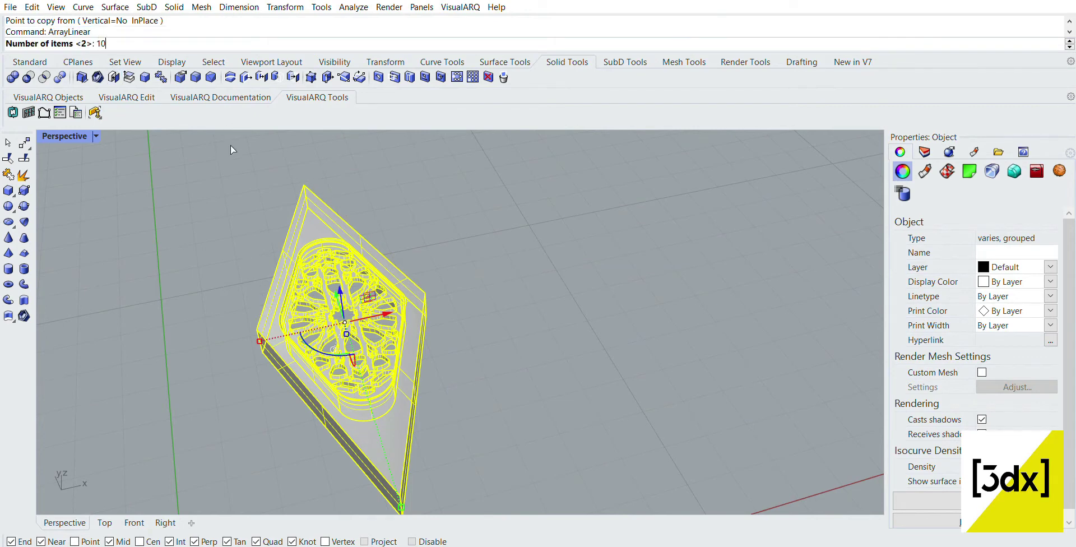
text(10)
key(Return)
click(257, 329)
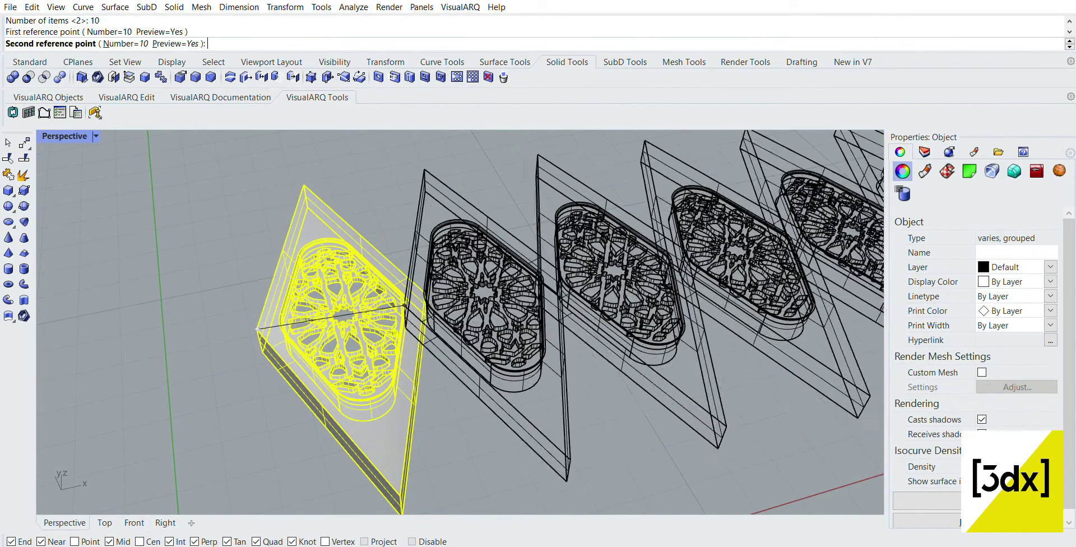
click(429, 283)
scroll(341, 301, down, 4)
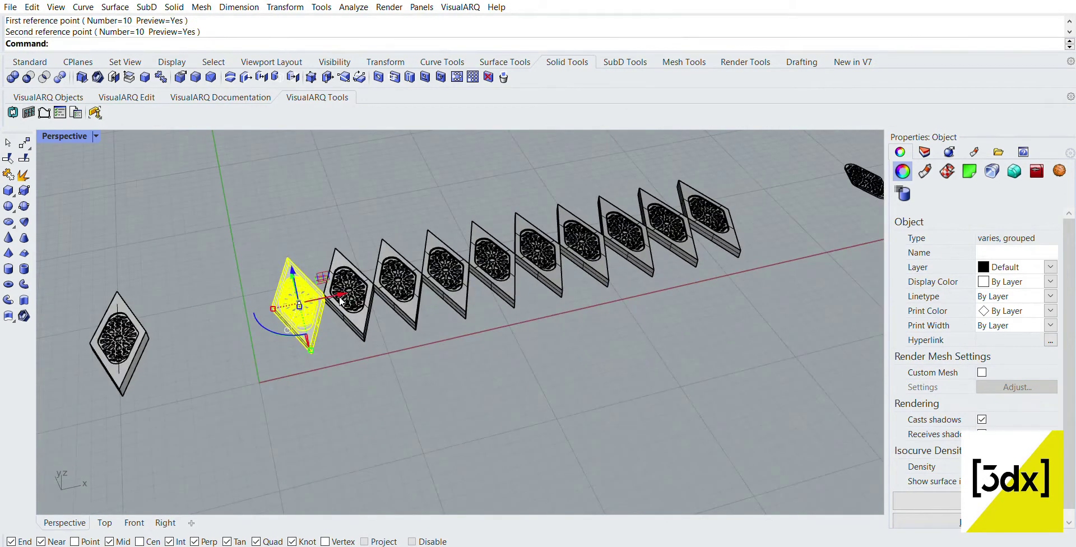
- Copy the row of ten frames from the first frame's front corner to its adjoining side corner, forming an interlocking second row
key(Escape)
drag(768, 359, 190, 170)
scroll(327, 271, up, 5)
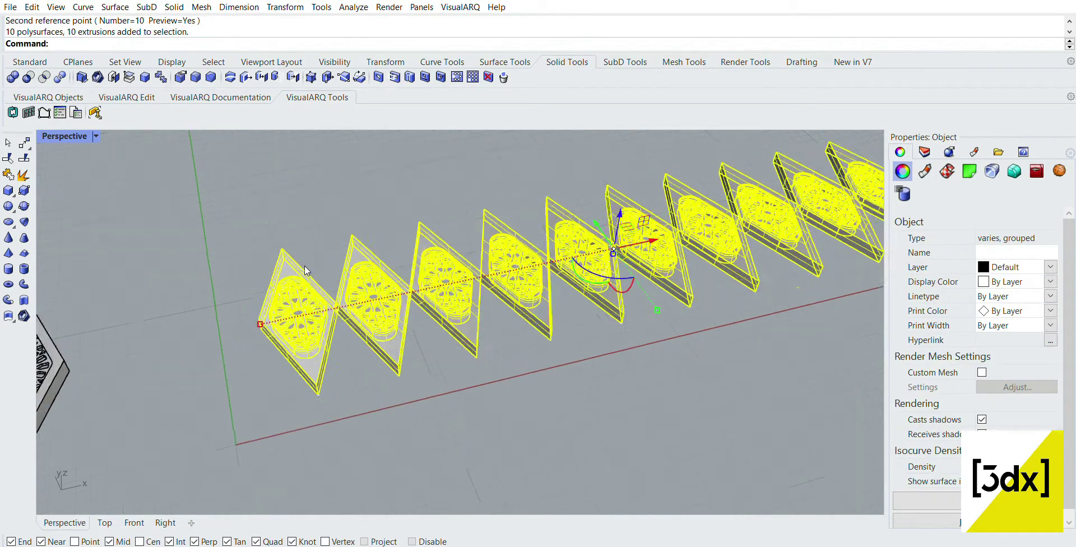
key(Return)
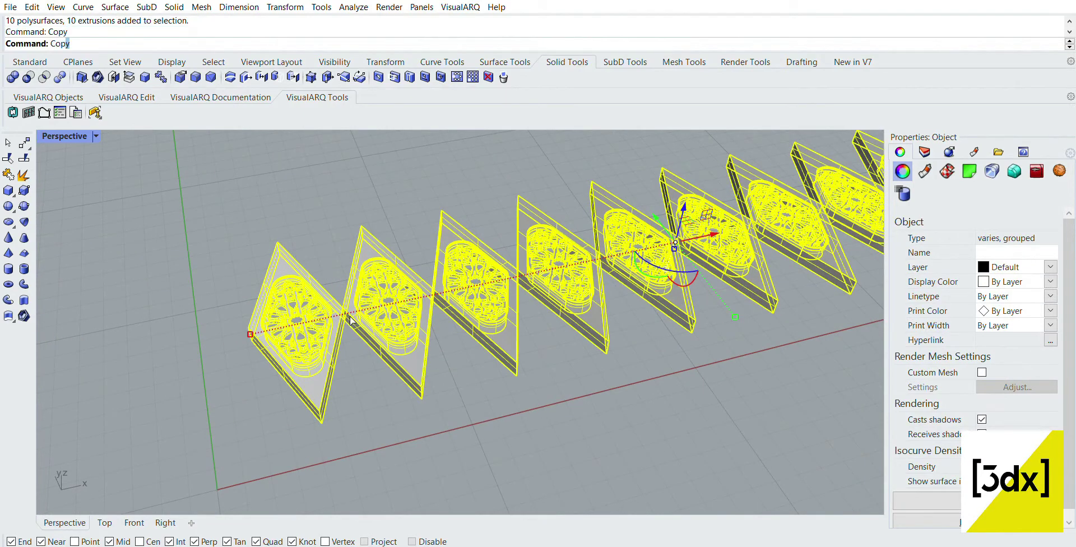
click(319, 411)
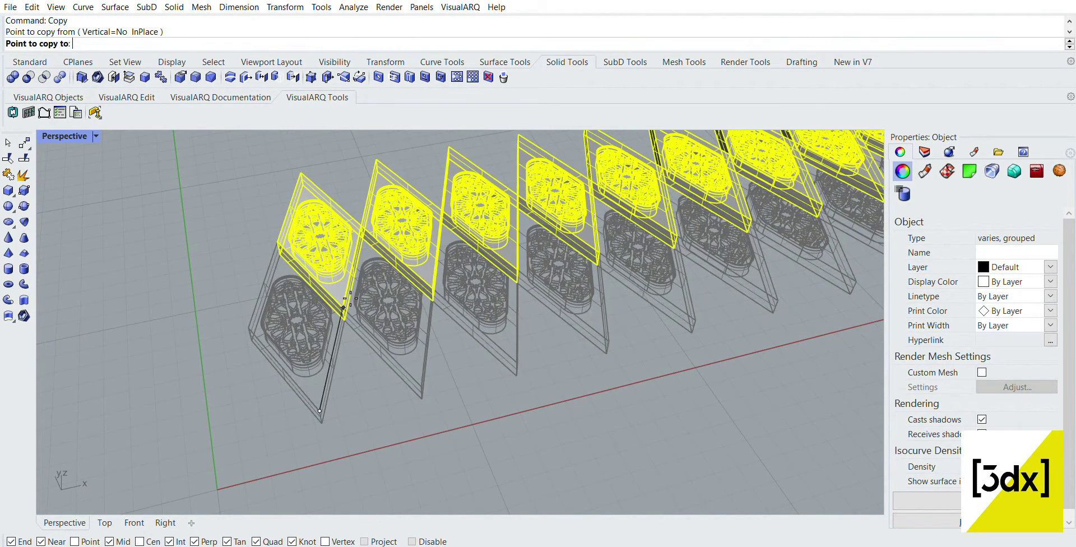
click(344, 318)
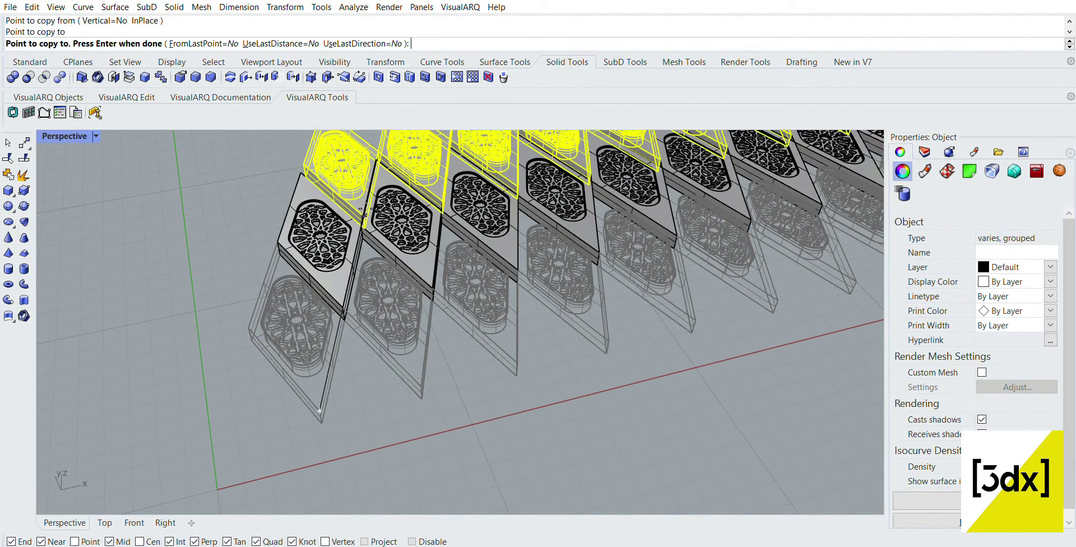
key(Return)
key(Escape)
- Copy the front row of ten frames from the first frame's front corner to its rear corner, forming a third row
scroll(351, 328, down, 4)
scroll(331, 324, up, 4)
click(333, 328)
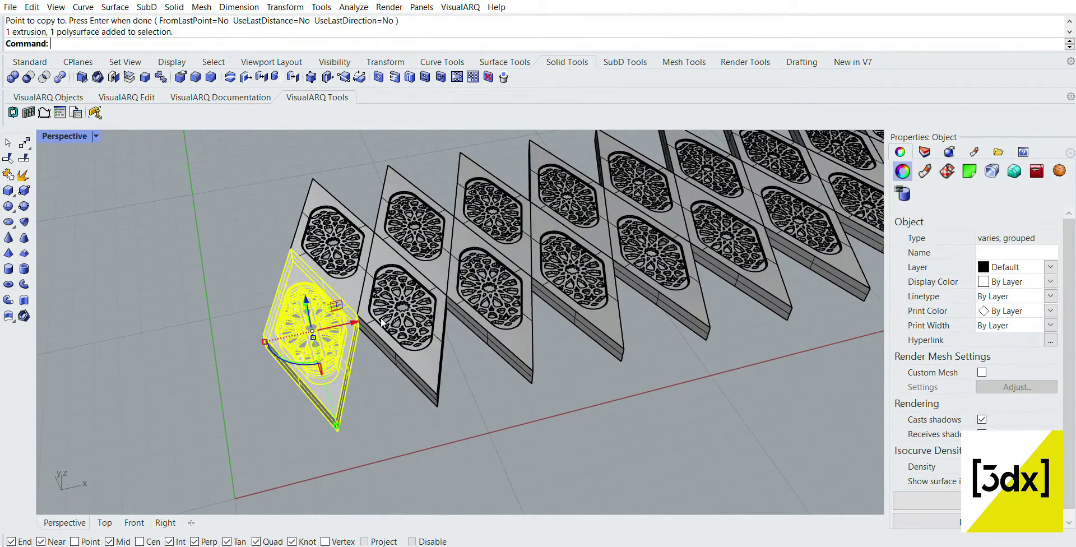
shift+click(398, 316)
scroll(536, 298, down, 3)
scroll(719, 255, up, 2)
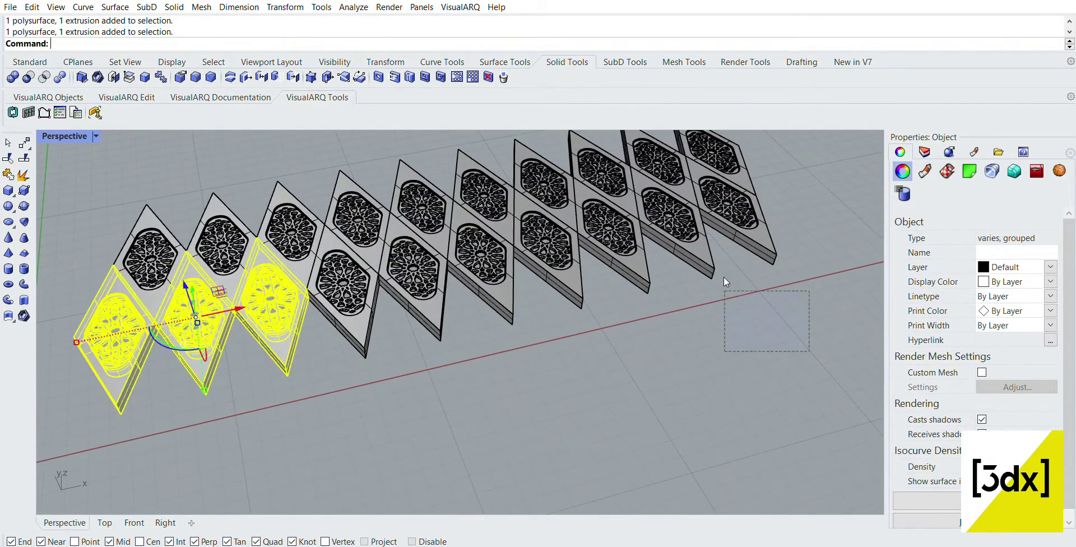
drag(724, 281, 600, 240)
drag(628, 422, 345, 290)
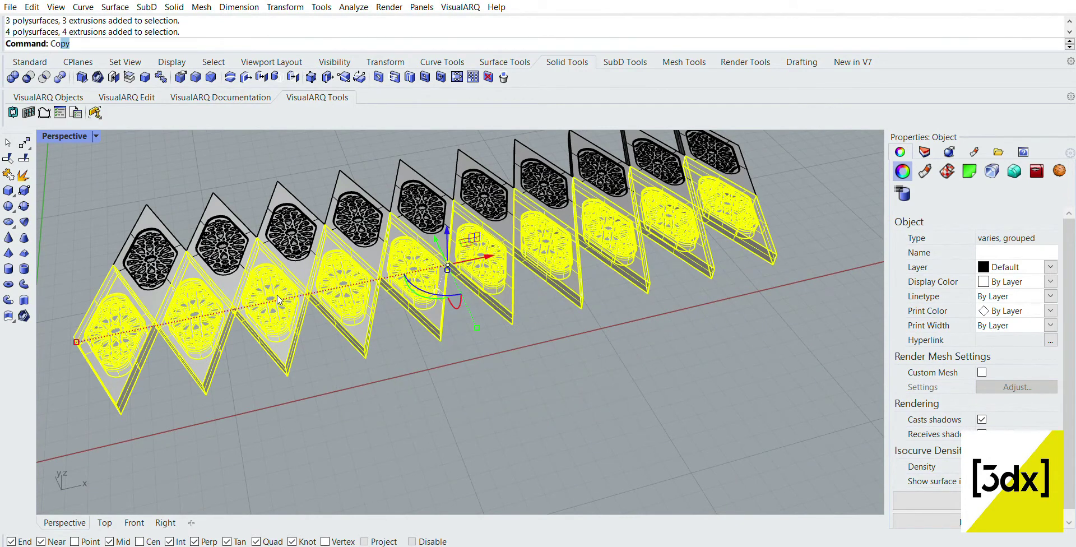
text(Cop)
key(Return)
click(117, 403)
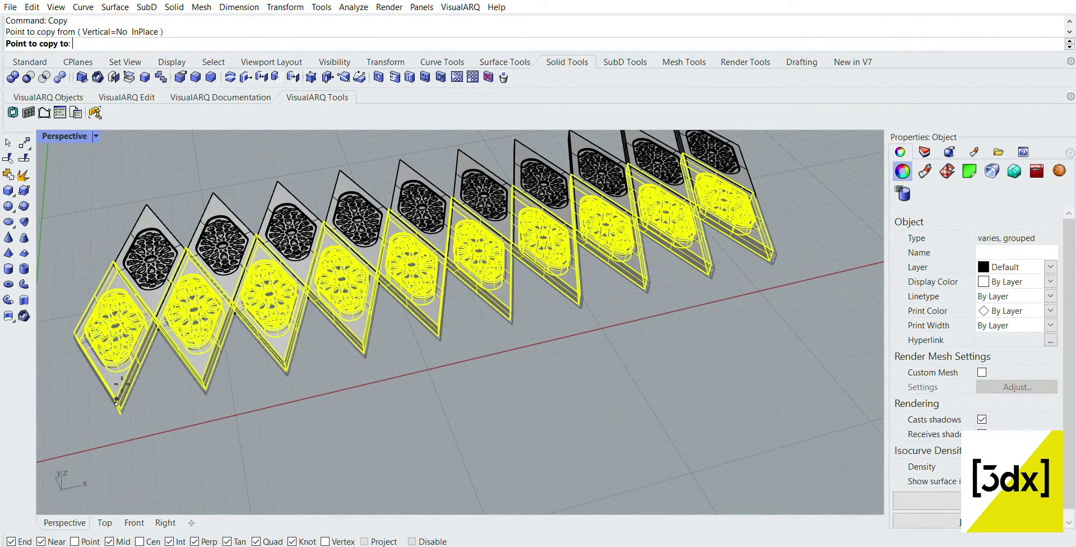
click(115, 264)
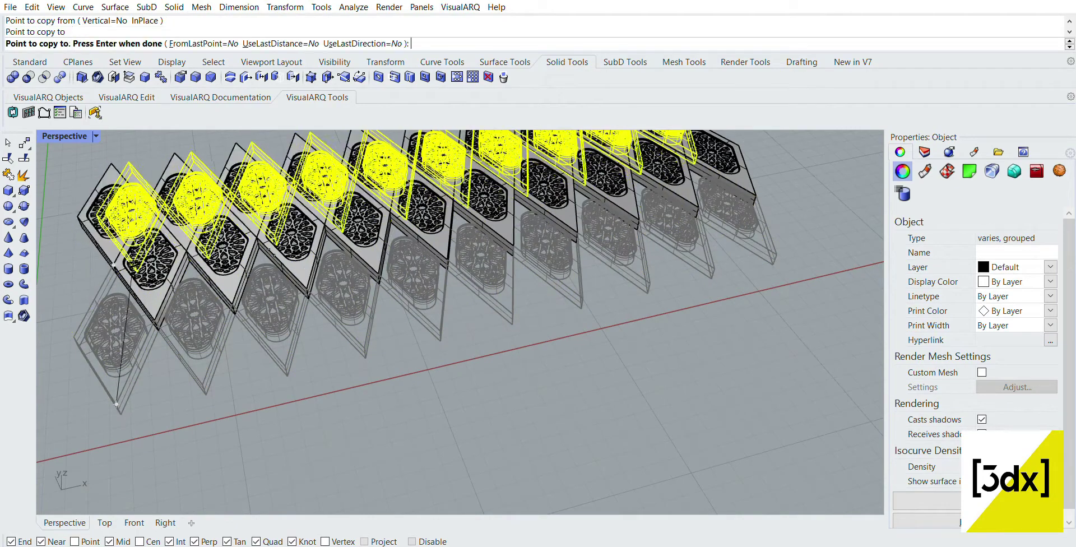
right_click(651, 350)
scroll(651, 350, down, 7)
click(651, 349)
right_drag(650, 350, 566, 324)
scroll(266, 341, down, 5)
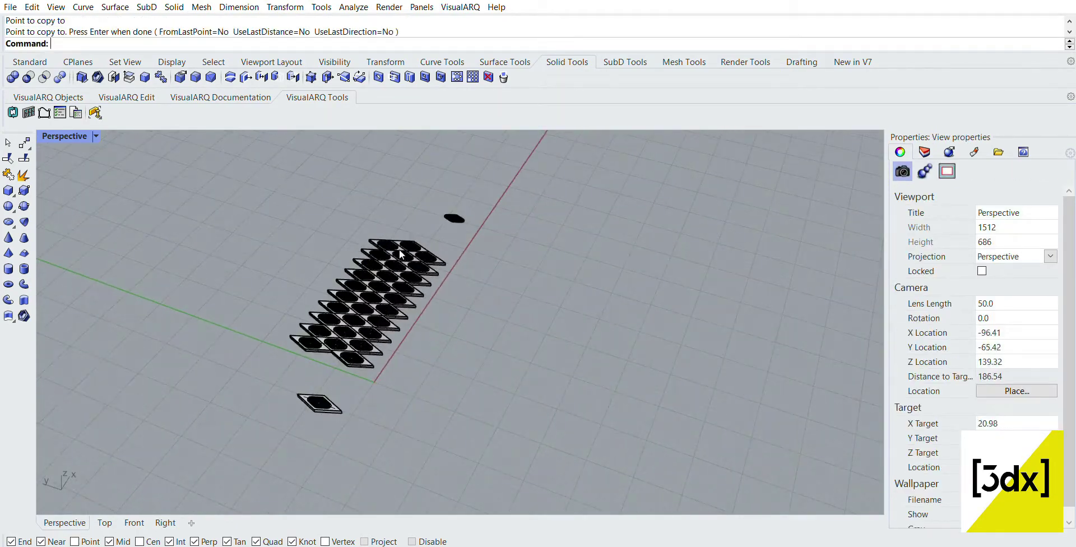
- Delete the last frame of the middle row at the far X end of the three-row panel
scroll(428, 227, up, 9)
right_drag(428, 223, 331, 242)
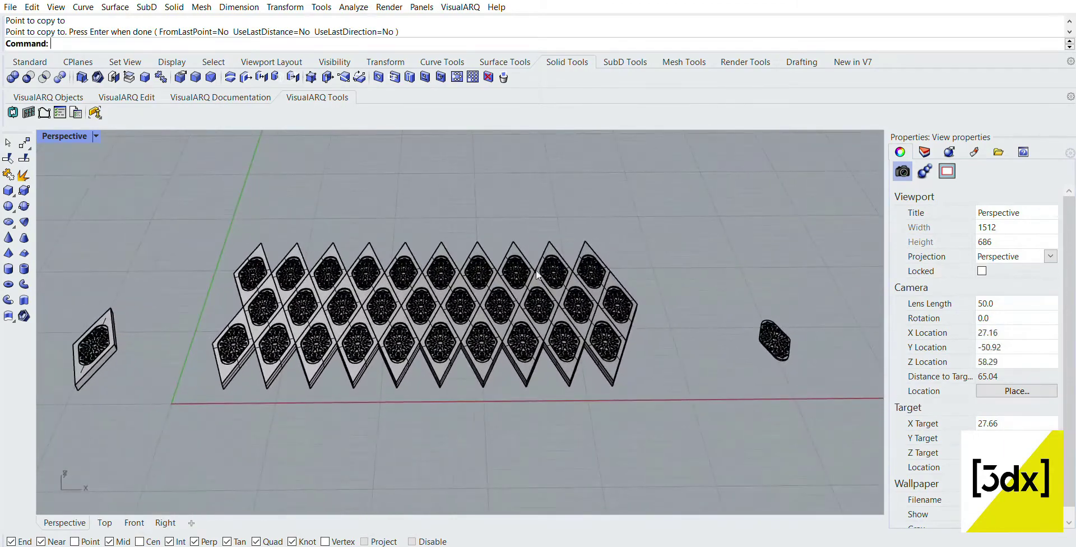
scroll(665, 295, up, 10)
click(583, 306)
click(672, 331)
drag(672, 332, 587, 277)
key(Delete)
- Inspect the three-row panel of diamond frames, including the individual frame groups at its near end
scroll(640, 278, down, 5)
right_drag(401, 331, 464, 283)
scroll(464, 285, down, 6)
scroll(355, 387, up, 14)
scroll(331, 396, down, 8)
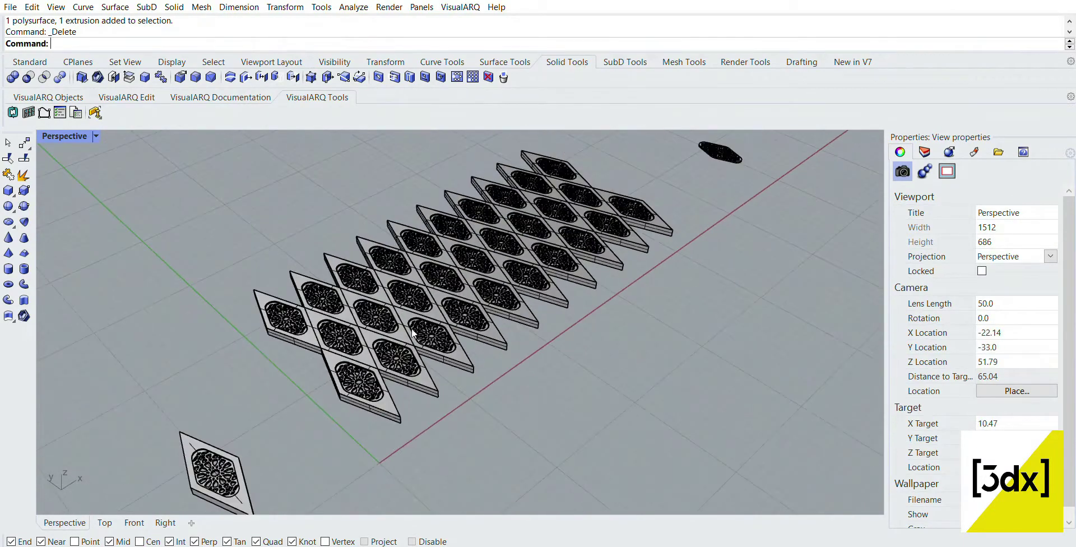
scroll(361, 311, up, 7)
click(348, 339)
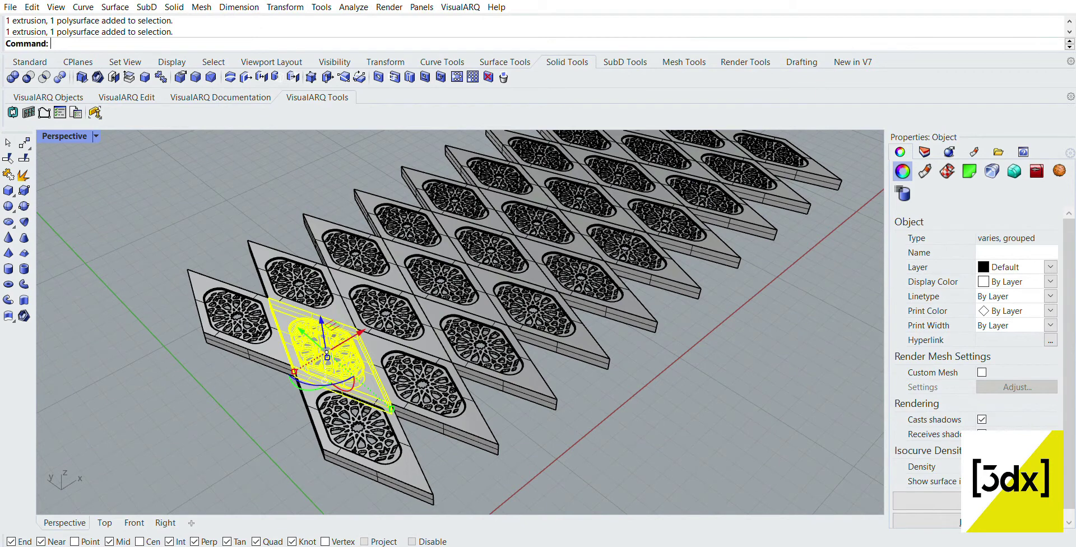
click(136, 153)
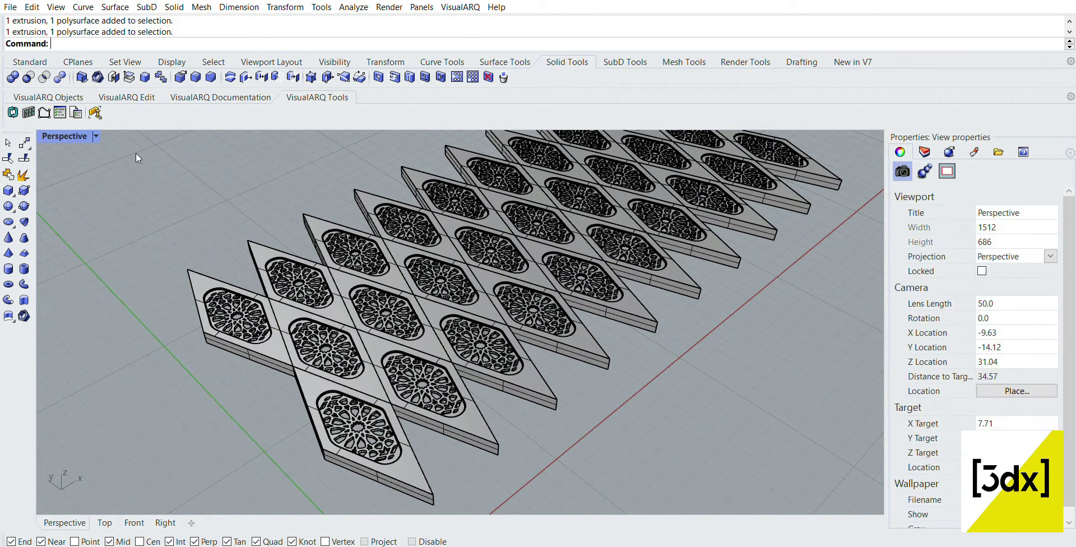
scroll(375, 331, down, 6)
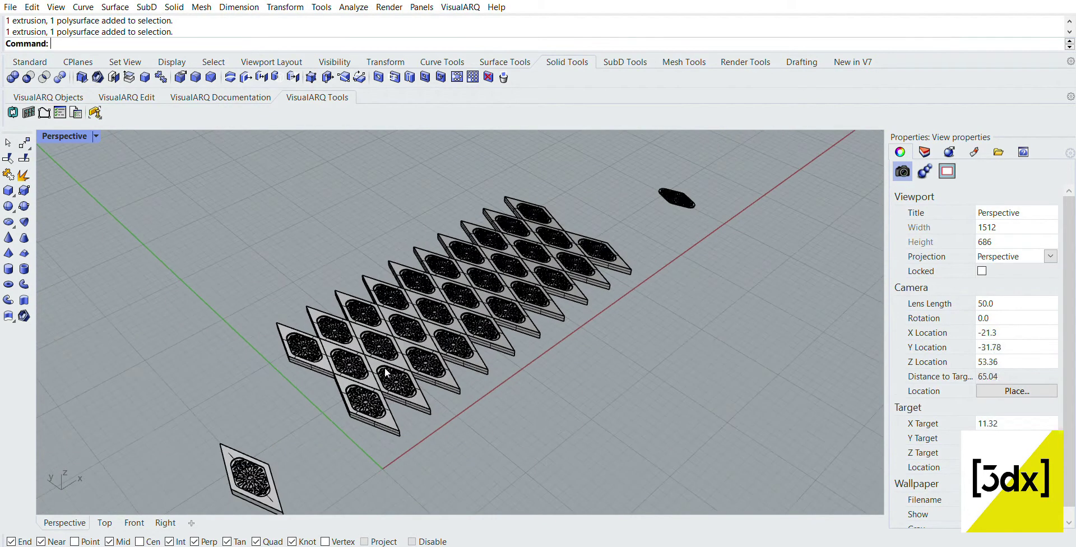
- Delete the centre line and the recessed ornament from the separate single diamond frame, leaving the frame empty
scroll(378, 374, up, 3)
right_drag(398, 297, 337, 376)
scroll(336, 391, up, 6)
click(358, 390)
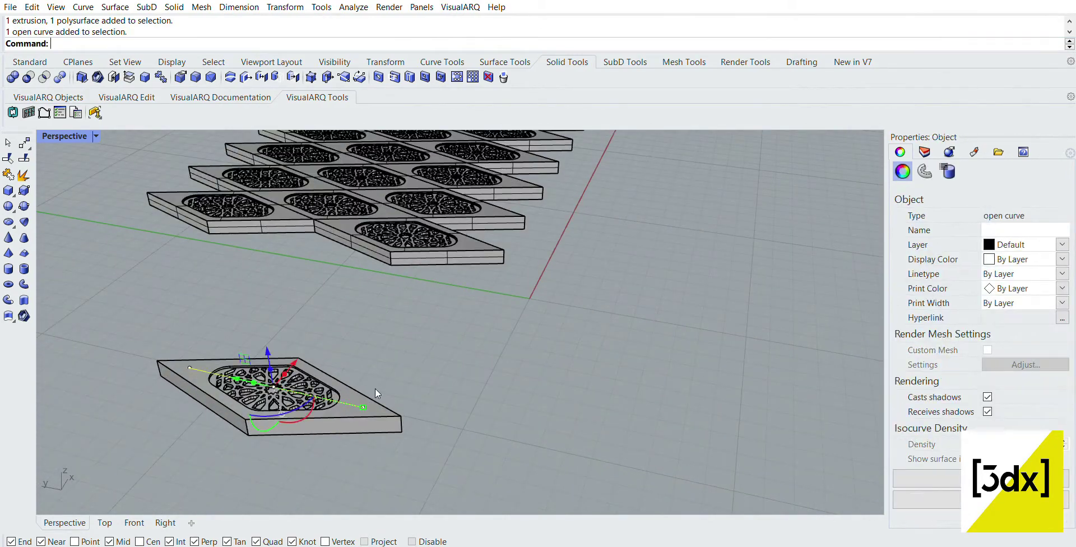
click(375, 389)
scroll(343, 391, up, 10)
click(270, 390)
scroll(269, 389, down, 6)
scroll(352, 380, up, 3)
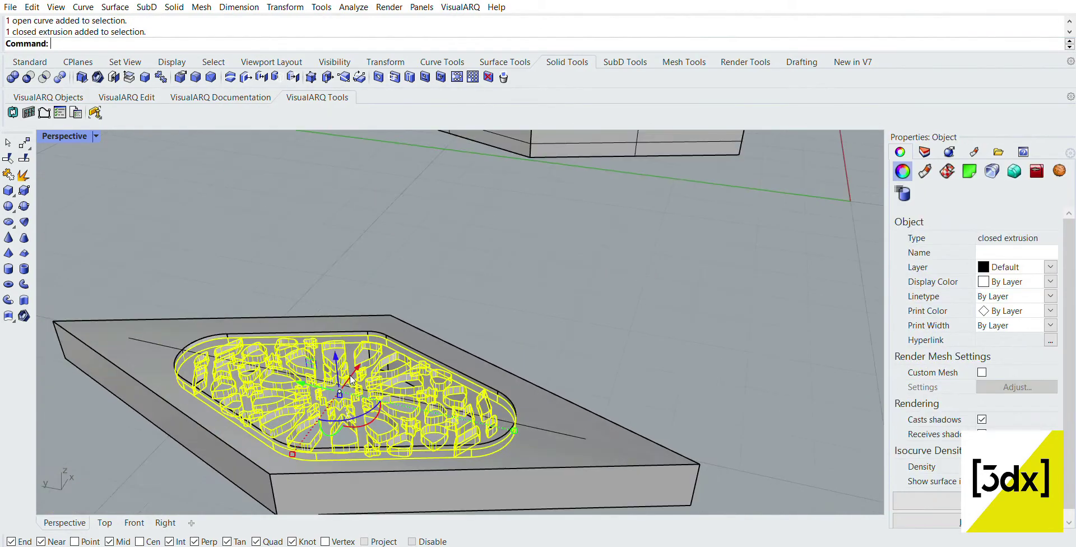
key(Delete)
scroll(396, 382, down, 5)
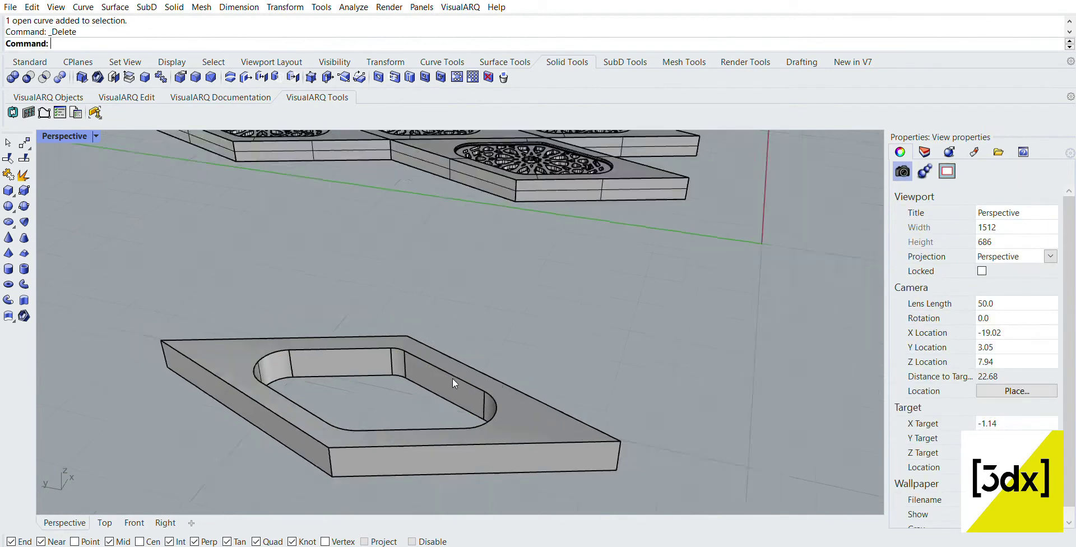
- Rotate the empty diamond frame so that it stands upright on its sharp corner
click(497, 395)
scroll(455, 413, up, 2)
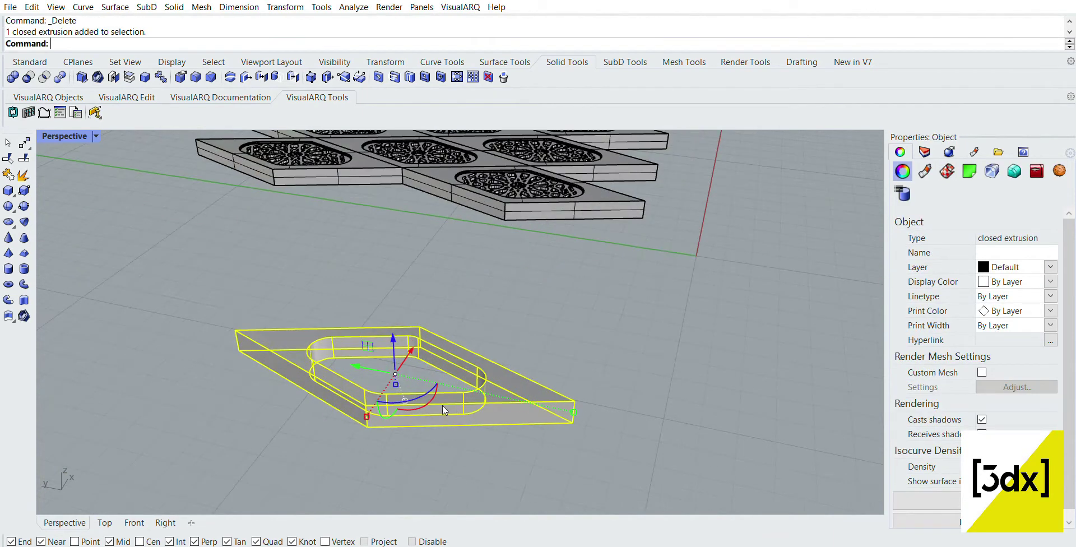
drag(425, 389, 386, 348)
key(Escape)
scroll(410, 318, down, 4)
right_drag(410, 318, 586, 331)
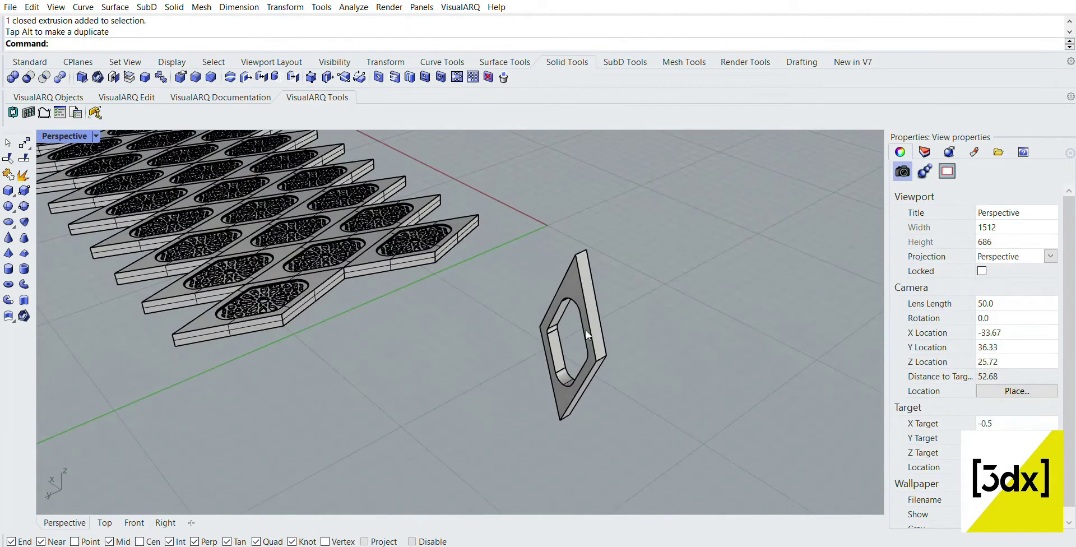
- Move the upright empty frame from its side corner to the upper front tip of the first frame in the front row
click(602, 335)
scroll(613, 326, up, 2)
text(m)
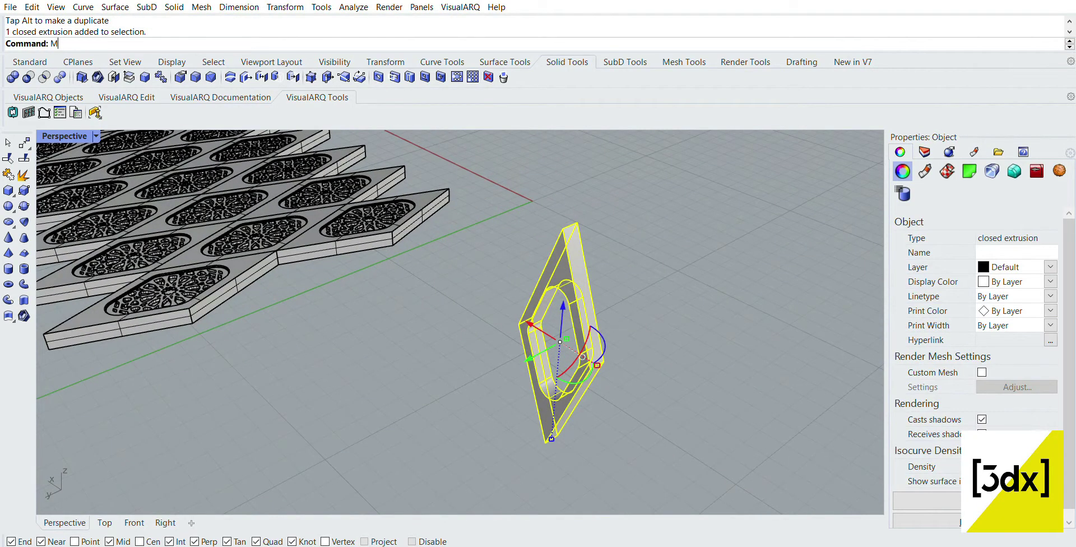
key(Return)
click(603, 363)
scroll(415, 213, up, 3)
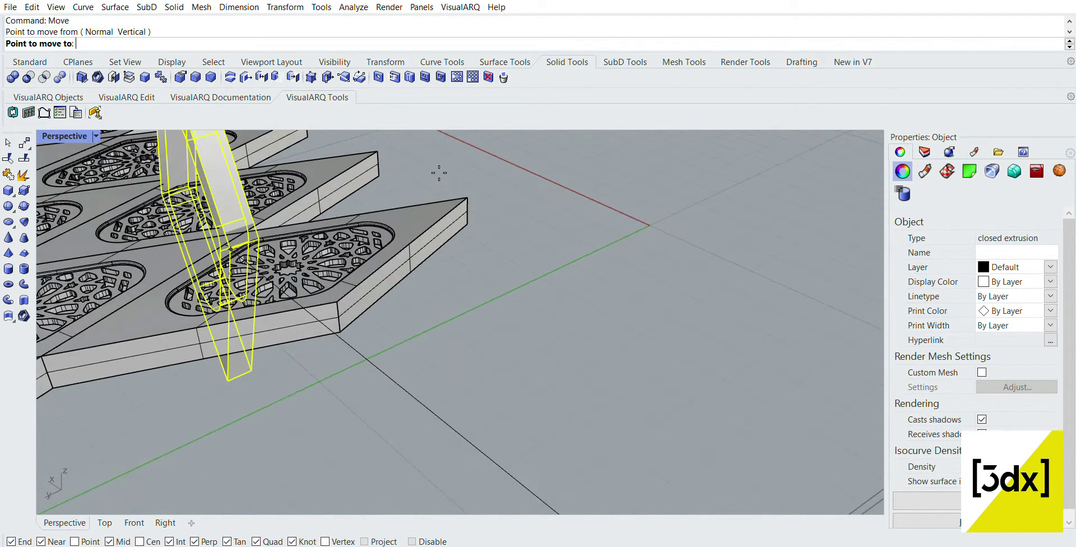
click(470, 197)
click(492, 201)
right_drag(492, 201, 336, 216)
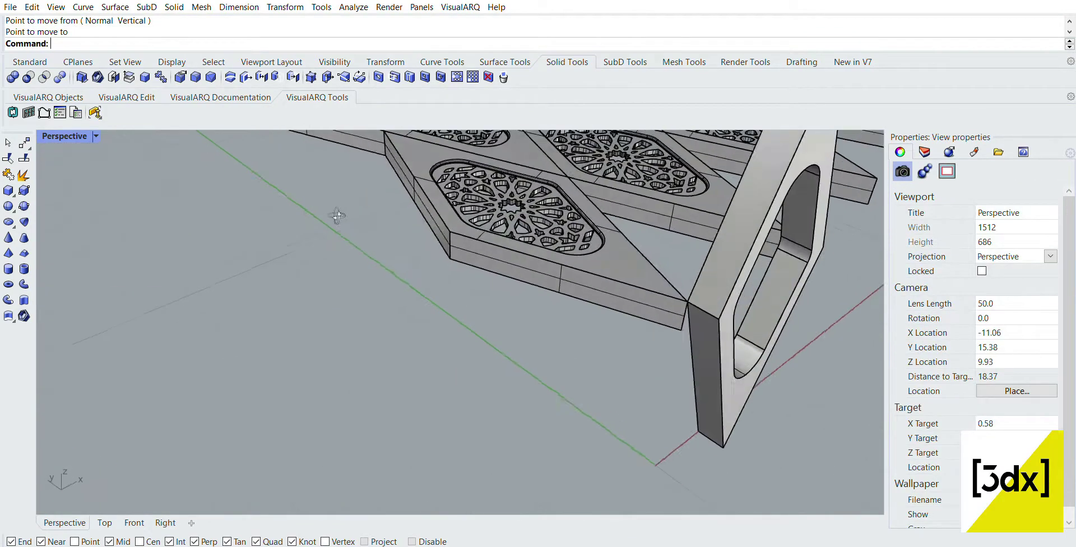
- Shift the upright frame by its thickness so its front-face side corner meets the first panel frame's front tip
scroll(336, 218, down, 6)
scroll(509, 247, up, 5)
click(565, 279)
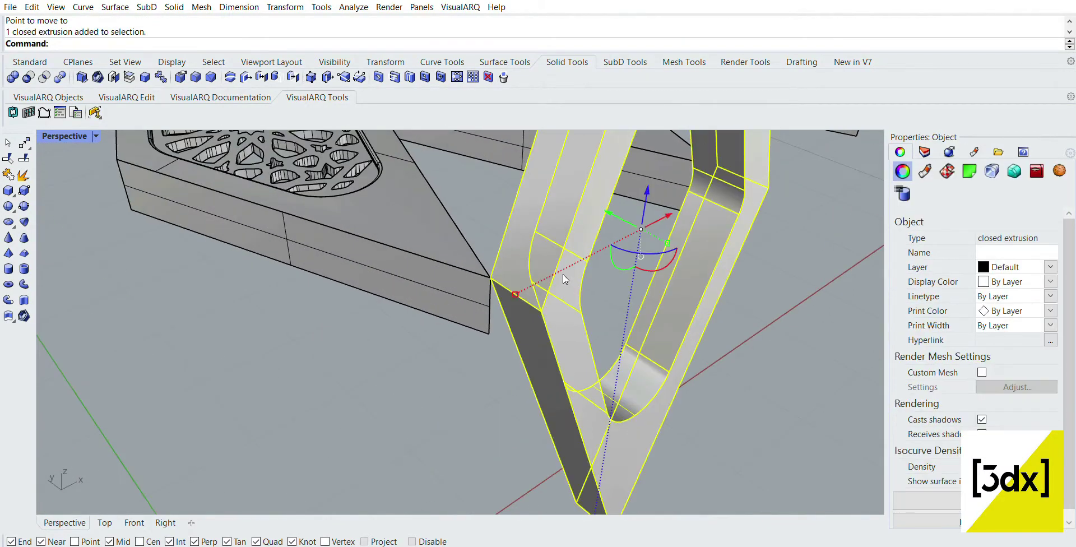
key(Return)
click(543, 302)
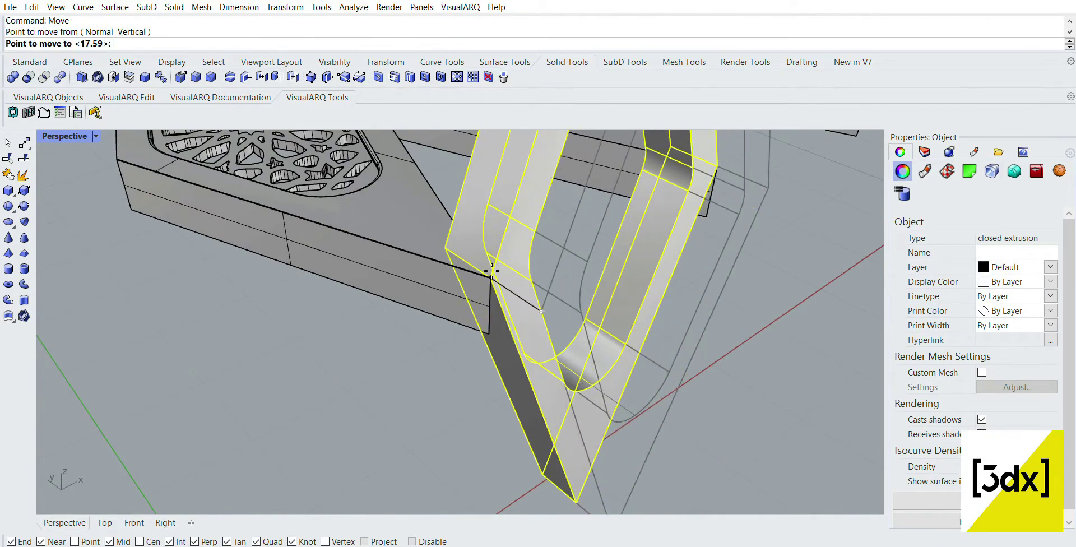
click(484, 262)
- Copy the upright empty diamond frame at the front edge of the panel
right_drag(483, 261, 410, 282)
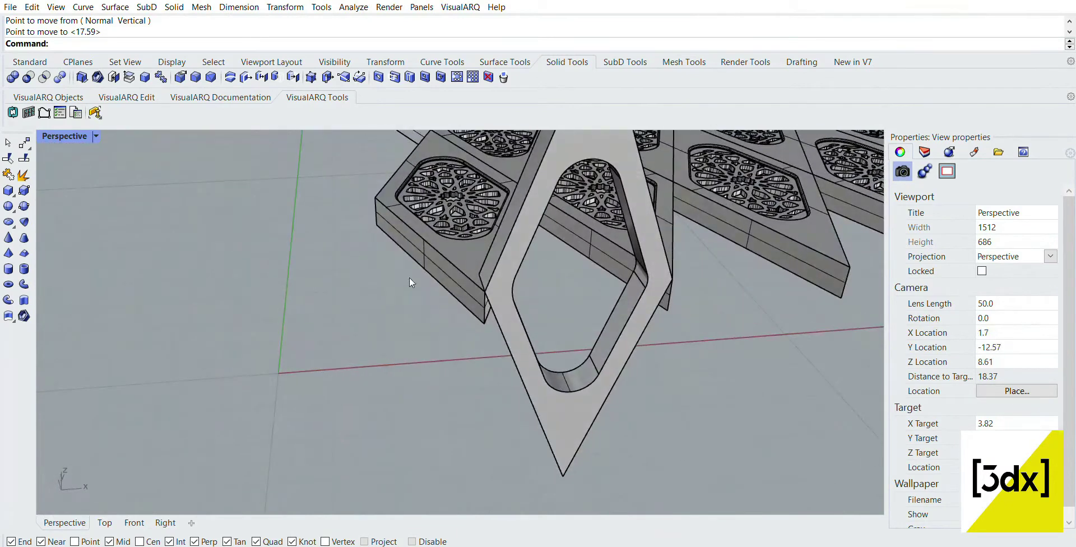
click(494, 233)
text(C)
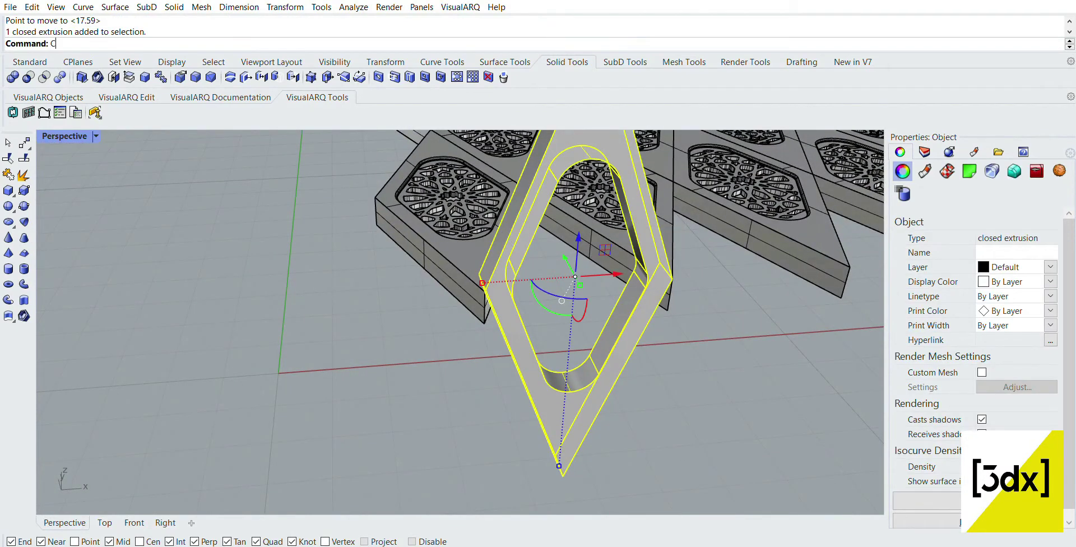